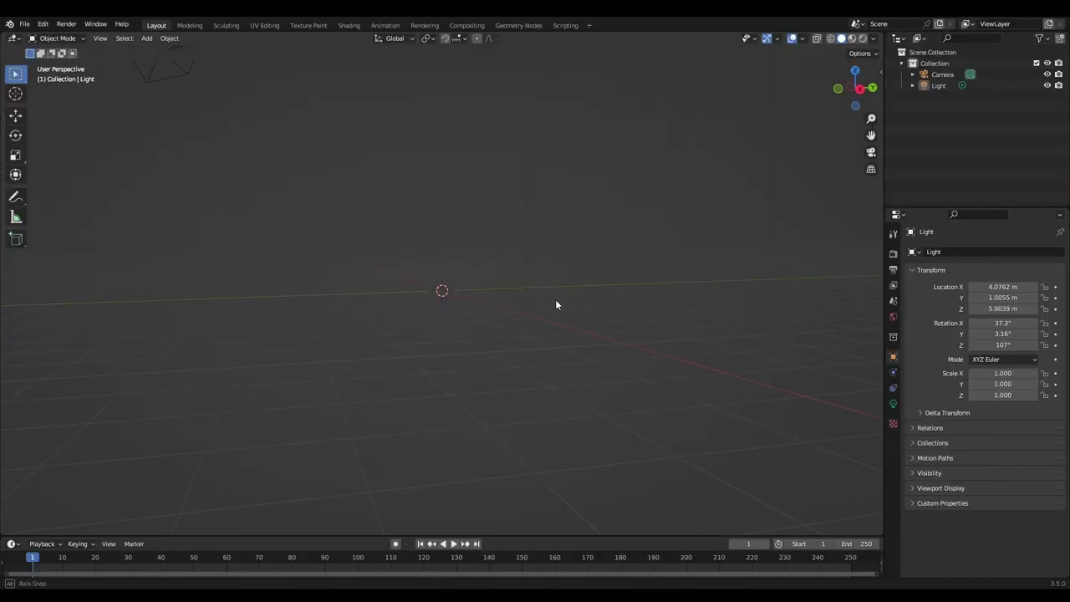
Step: Snap the locomotive blueprint image to the 3D cursor at the world origin
{"action": "middle_click_drag", "start_coordinate": [555, 299], "coordinate": [555, 325]}
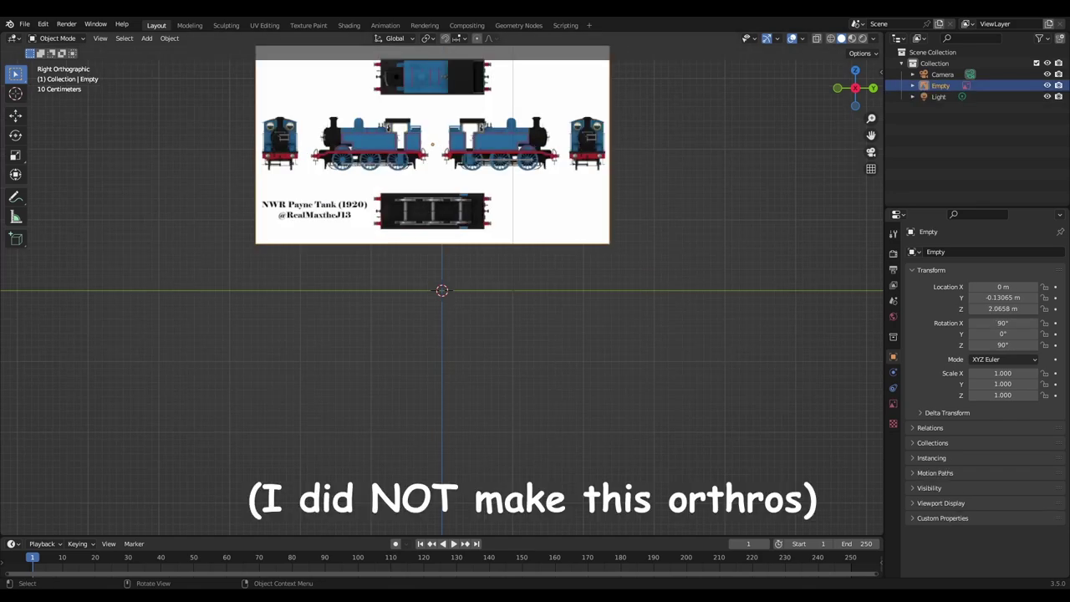
{"action": "middle_click_drag", "start_coordinate": [719, 209], "coordinate": [827, 106]}
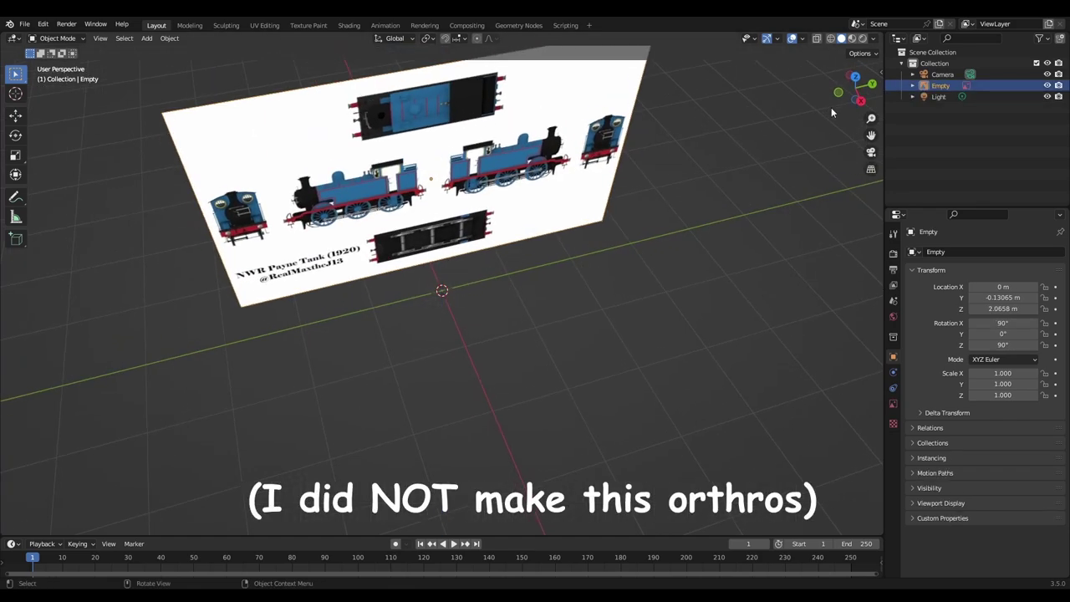
{"action": "left_click", "coordinate": [861, 100]}
{"action": "left_click", "coordinate": [16, 116]}
{"action": "mouse_move", "coordinate": [444, 151]}
{"action": "middle_mouse_down"}
{"action": "mouse_move", "coordinate": [465, 236]}
{"action": "mouse_move", "coordinate": [447, 171]}
{"action": "middle_mouse_up"}
{"action": "left_click", "coordinate": [858, 96]}
{"action": "left_click_drag", "start_coordinate": [435, 123], "coordinate": [436, 178]}
{"action": "scroll", "coordinate": [436, 179], "scroll_direction": "up", "scroll_amount": 1}
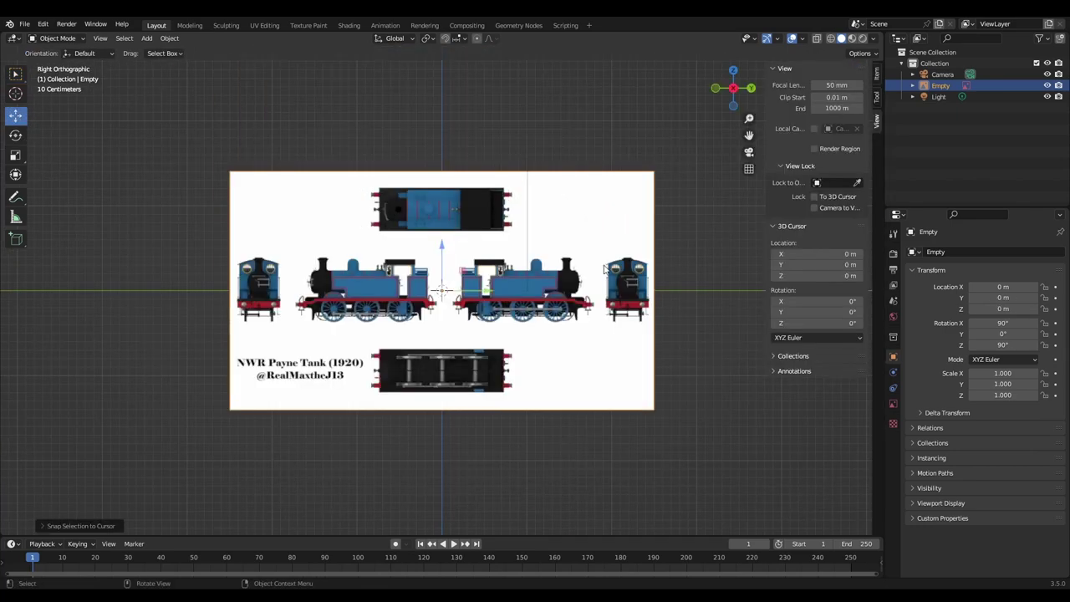
{"action": "left_click", "coordinate": [563, 164]}
Step: Enable opacity on the blueprint reference image and lower it to 0.228
{"action": "scroll", "coordinate": [493, 249], "scroll_direction": "up", "scroll_amount": 6}
{"action": "middle_click_drag", "start_coordinate": [488, 250], "coordinate": [516, 186], "text": "shift"}
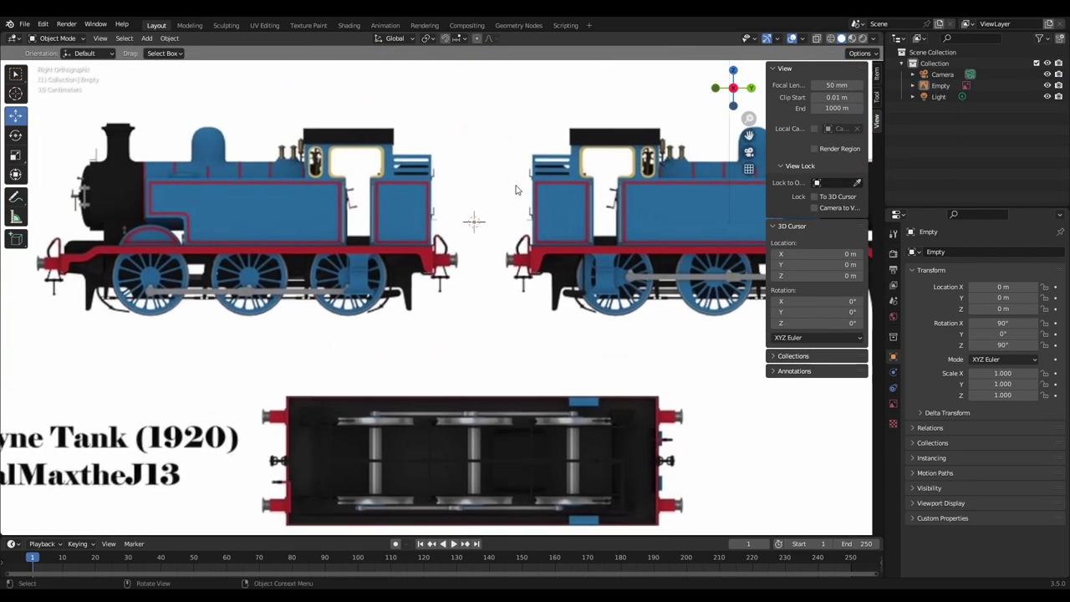
{"action": "scroll", "coordinate": [516, 190], "scroll_direction": "down", "scroll_amount": 4}
{"action": "left_click", "coordinate": [516, 191]}
{"action": "left_click", "coordinate": [893, 404]}
{"action": "left_click", "coordinate": [972, 382]}
{"action": "left_click_drag", "start_coordinate": [1018, 382], "coordinate": [964, 382]}
{"action": "left_click", "coordinate": [548, 507]}
Step: Raise the reference image along Z until the side-view locomotives' wheels sit just above the ground line
{"action": "scroll", "coordinate": [517, 322], "scroll_direction": "up", "scroll_amount": 7}
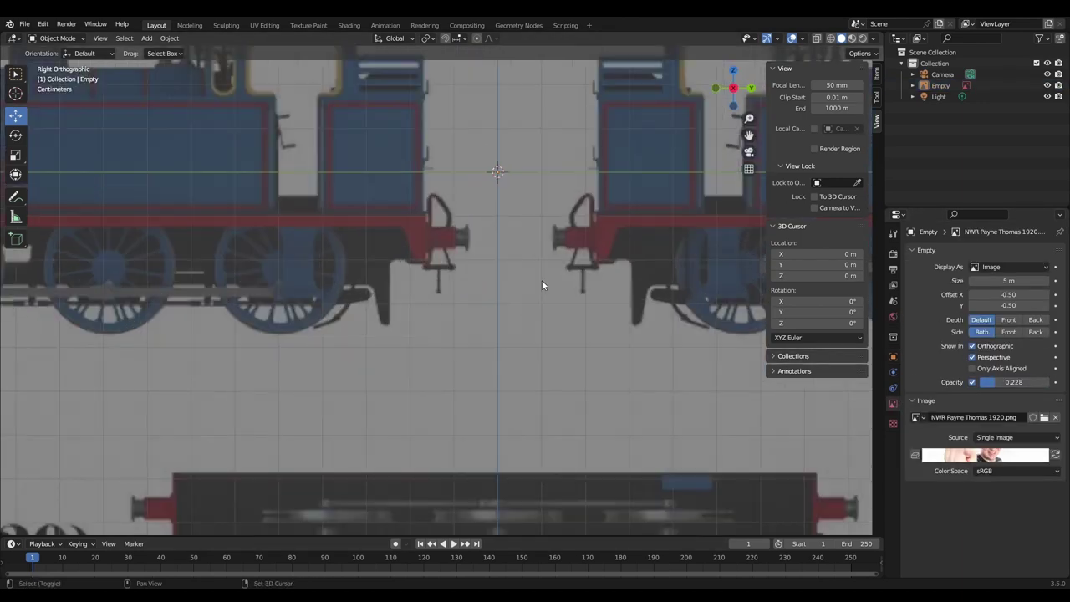
{"action": "middle_click_drag", "start_coordinate": [513, 306], "coordinate": [176, 321], "text": "shift"}
{"action": "mouse_move", "coordinate": [480, 262]}
{"action": "middle_mouse_down", "text": "shift"}
{"action": "mouse_move", "coordinate": [381, 243]}
{"action": "mouse_move", "coordinate": [468, 226]}
{"action": "mouse_move", "coordinate": [436, 243]}
{"action": "middle_mouse_up", "text": "shift"}
{"action": "scroll", "coordinate": [415, 224], "scroll_direction": "down", "scroll_amount": 9}
{"action": "scroll", "coordinate": [430, 257], "scroll_direction": "up", "scroll_amount": 6}
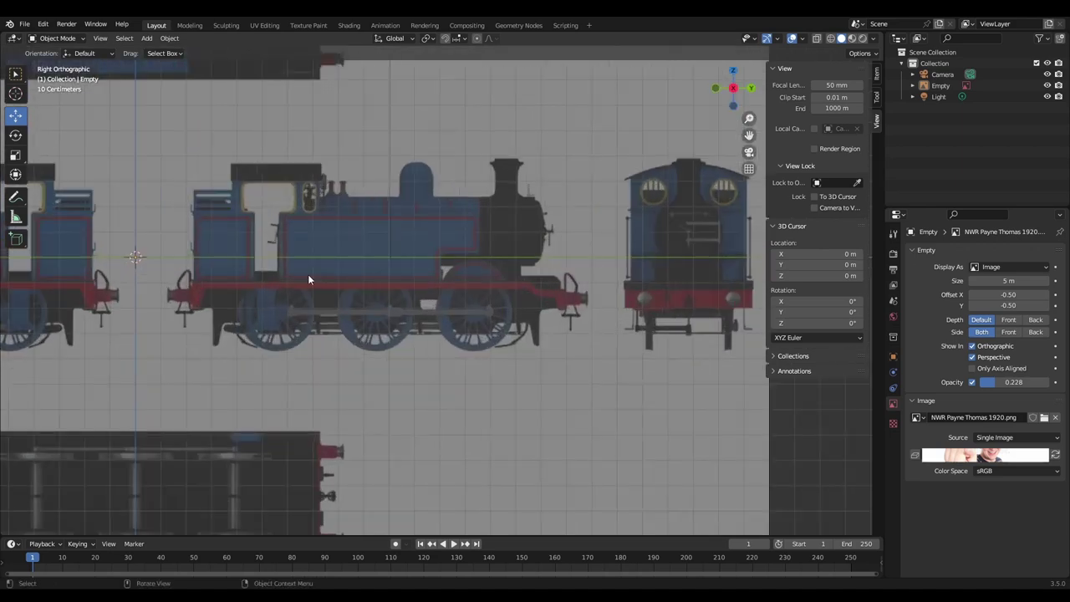
{"action": "scroll", "coordinate": [308, 274], "scroll_direction": "up", "scroll_amount": 5}
{"action": "middle_click_drag", "start_coordinate": [314, 234], "coordinate": [579, 325], "text": "shift"}
{"action": "scroll", "coordinate": [578, 326], "scroll_direction": "down", "scroll_amount": 1}
{"action": "left_click", "coordinate": [231, 245]}
{"action": "scroll", "coordinate": [135, 265], "scroll_direction": "down", "scroll_amount": 2}
{"action": "left_click_drag", "start_coordinate": [157, 251], "coordinate": [158, 105]}
{"action": "scroll", "coordinate": [446, 189], "scroll_direction": "down", "scroll_amount": 5}
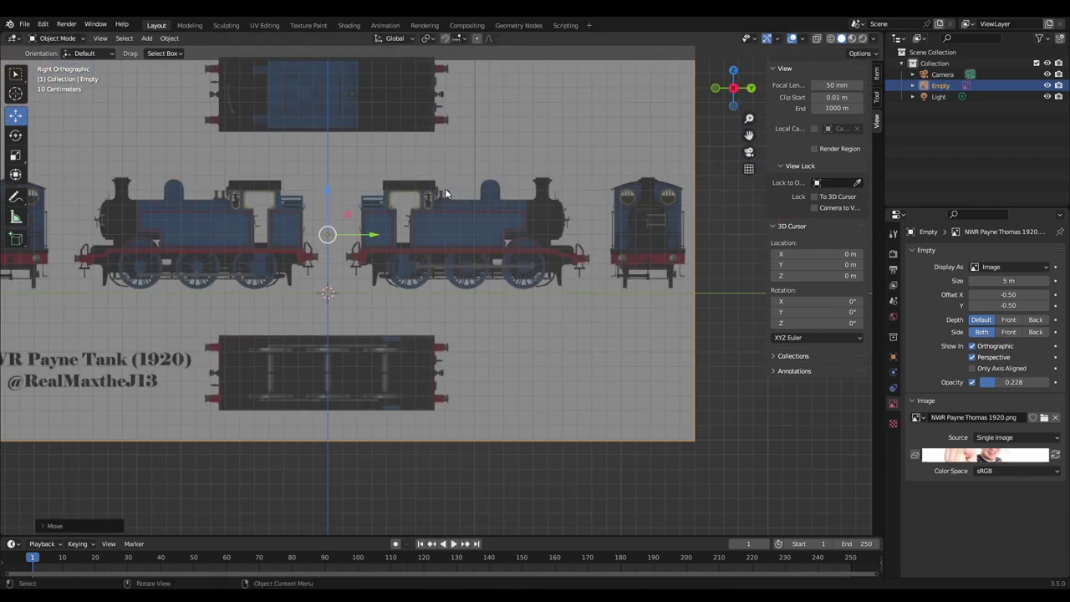
{"action": "left_click", "coordinate": [733, 354]}
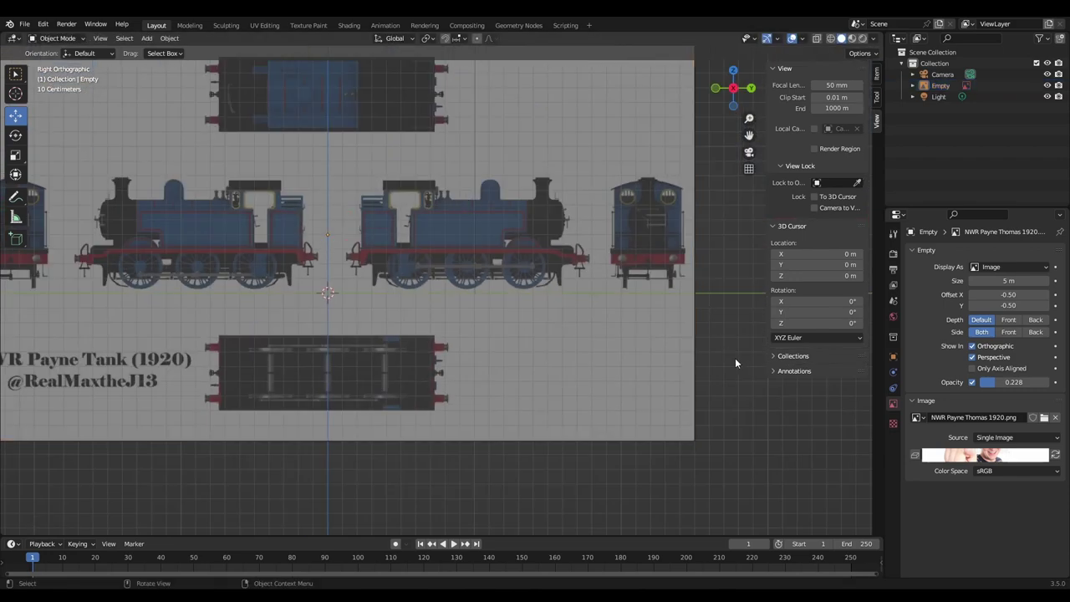
Step: Add a cylinder mesh and move it onto the middle wheel of the right-facing locomotive
{"action": "scroll", "coordinate": [471, 305], "scroll_direction": "up", "scroll_amount": 6}
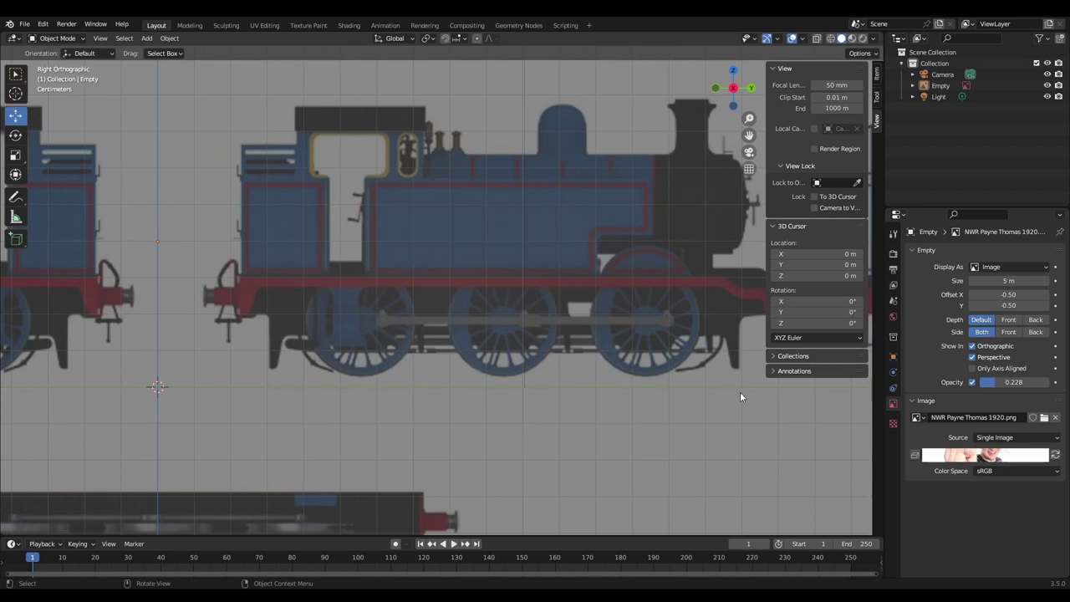
{"action": "scroll", "coordinate": [436, 303], "scroll_direction": "down", "scroll_amount": 3}
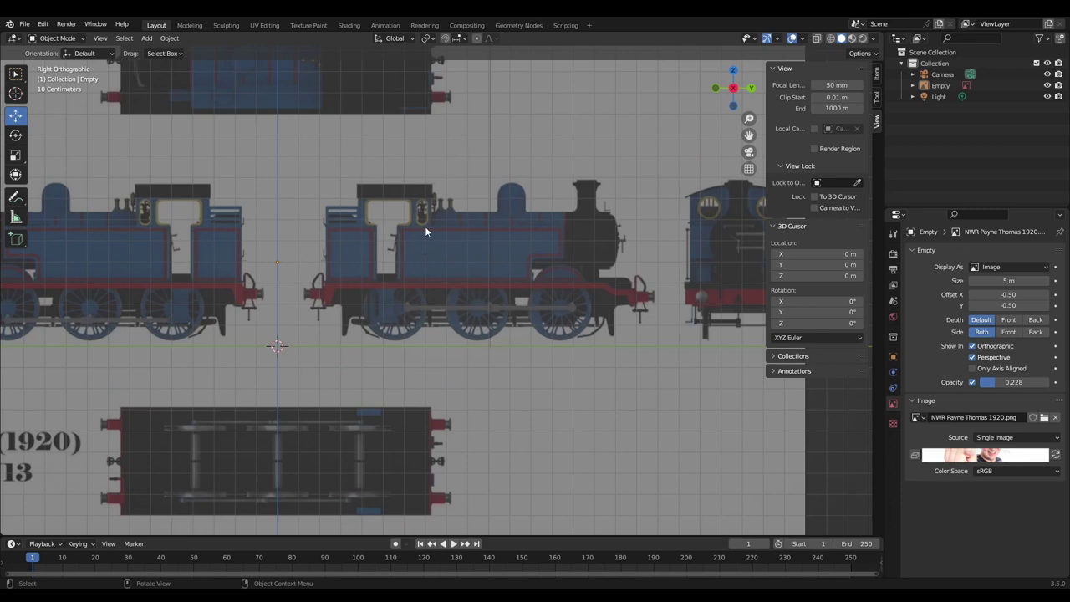
{"action": "scroll", "coordinate": [423, 228], "scroll_direction": "down", "scroll_amount": 2}
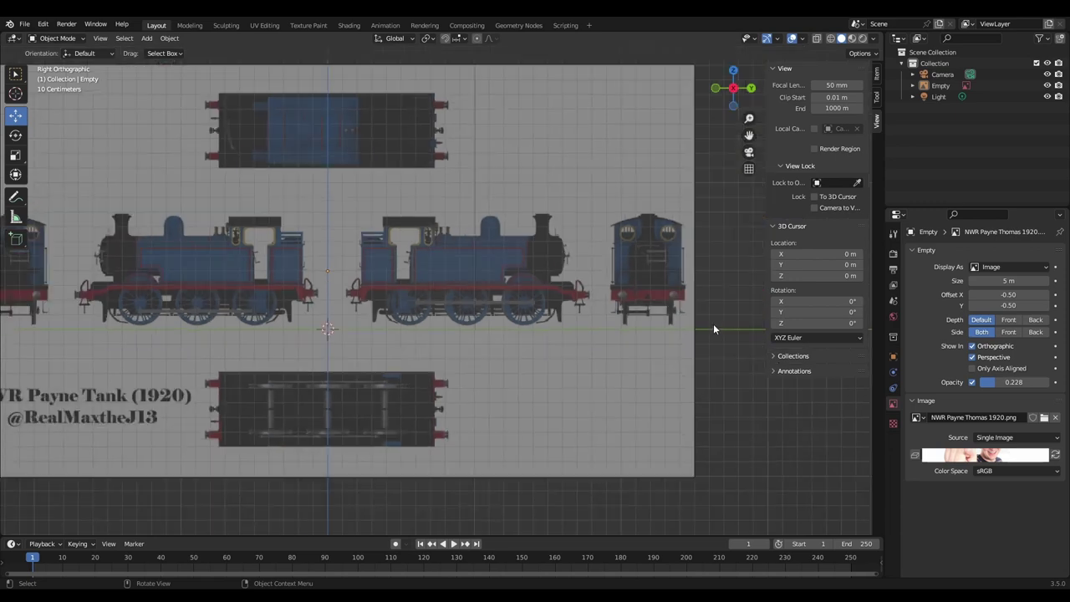
{"action": "scroll", "coordinate": [443, 284], "scroll_direction": "up", "scroll_amount": 4}
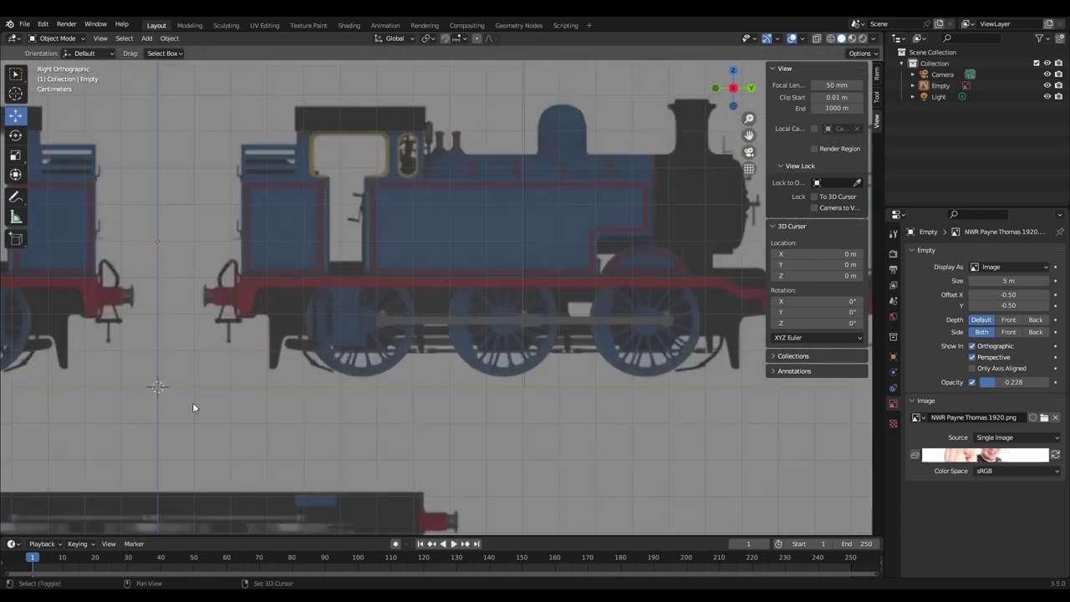
{"action": "key", "text": "shift+a"}
{"action": "mouse_move", "coordinate": [178, 363]}
{"action": "left_click", "coordinate": [266, 419]}
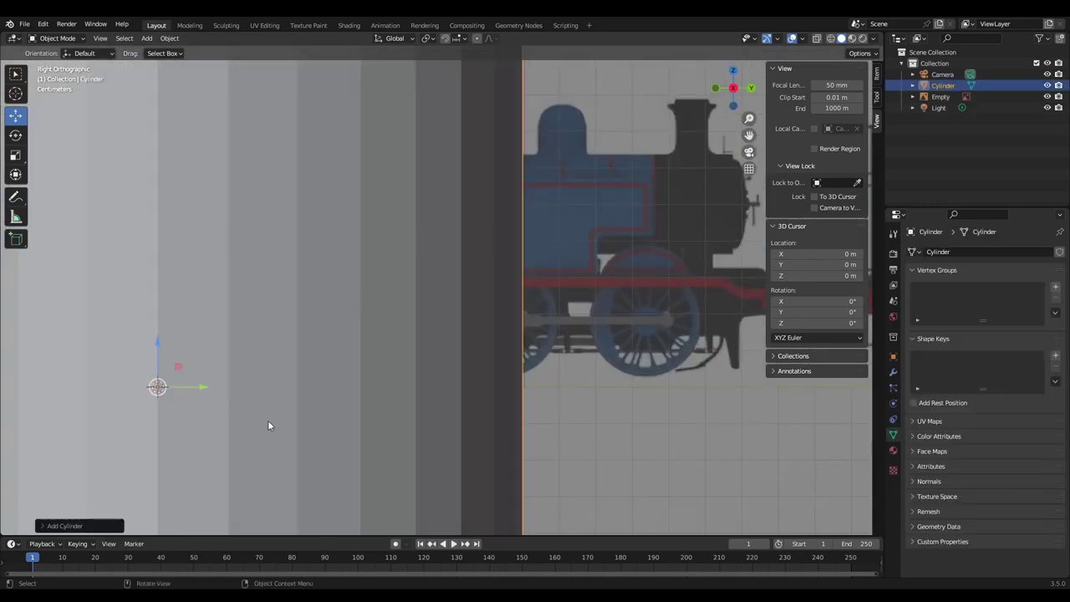
{"action": "scroll", "coordinate": [315, 377], "scroll_direction": "down", "scroll_amount": 4}
{"action": "left_click_drag", "start_coordinate": [329, 331], "coordinate": [475, 305]}
Step: Scale the cylinder down to about the wheel's size in X-ray display and centre it over the middle wheel
{"action": "left_click", "coordinate": [816, 39]}
{"action": "scroll", "coordinate": [574, 473], "scroll_direction": "up", "scroll_amount": 4}
{"action": "key", "text": "s"}
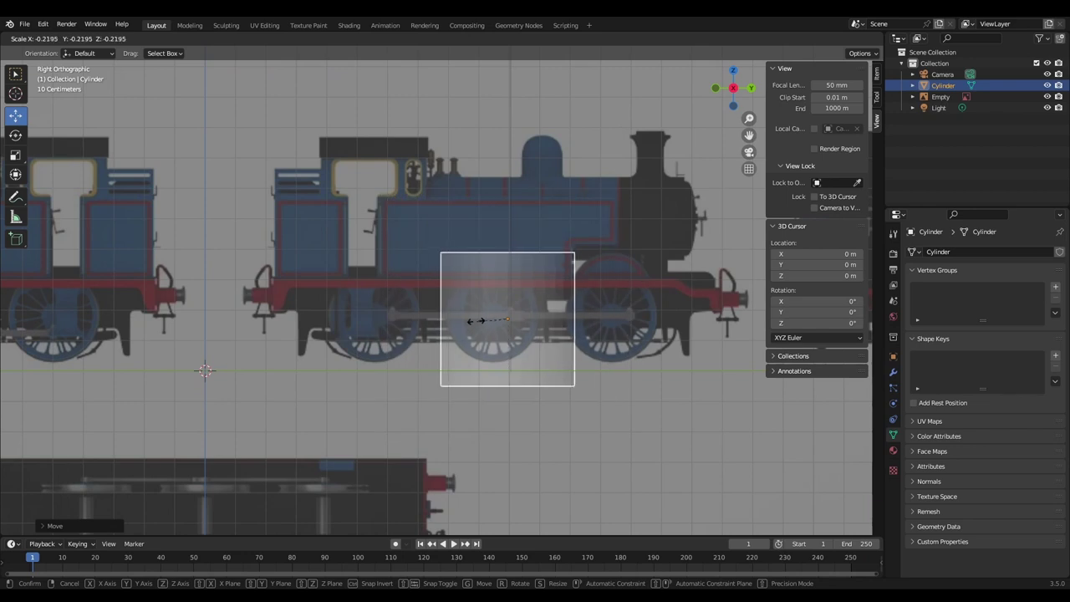
{"action": "left_click", "coordinate": [500, 336]}
{"action": "scroll", "coordinate": [531, 322], "scroll_direction": "up", "scroll_amount": 7}
{"action": "scroll", "coordinate": [618, 345], "scroll_direction": "down", "scroll_amount": 1}
{"action": "middle_click_drag", "start_coordinate": [623, 347], "coordinate": [442, 284], "text": "shift"}
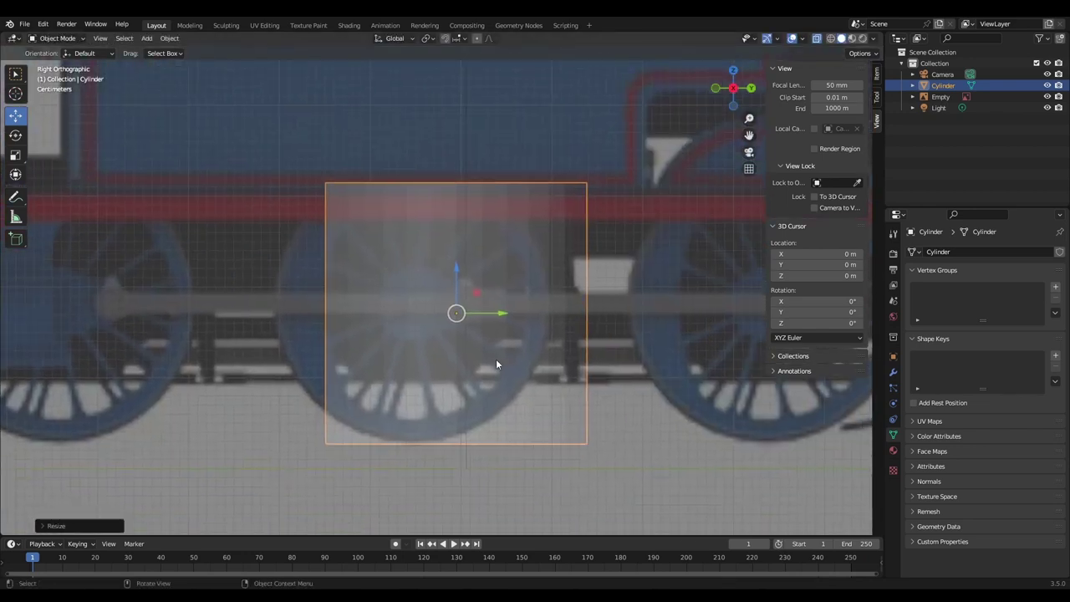
{"action": "key", "text": "g"}
{"action": "left_click", "coordinate": [463, 405]}
Step: Rotate the cylinder 90° about the global Y axis so its round face points sideways
{"action": "left_click", "coordinate": [16, 135]}
{"action": "left_click_drag", "start_coordinate": [413, 333], "coordinate": [573, 291]}
{"action": "left_click", "coordinate": [67, 528]}
{"action": "left_click", "coordinate": [142, 474]}
{"action": "type", "text": "90"}
{"action": "key", "text": "Return"}
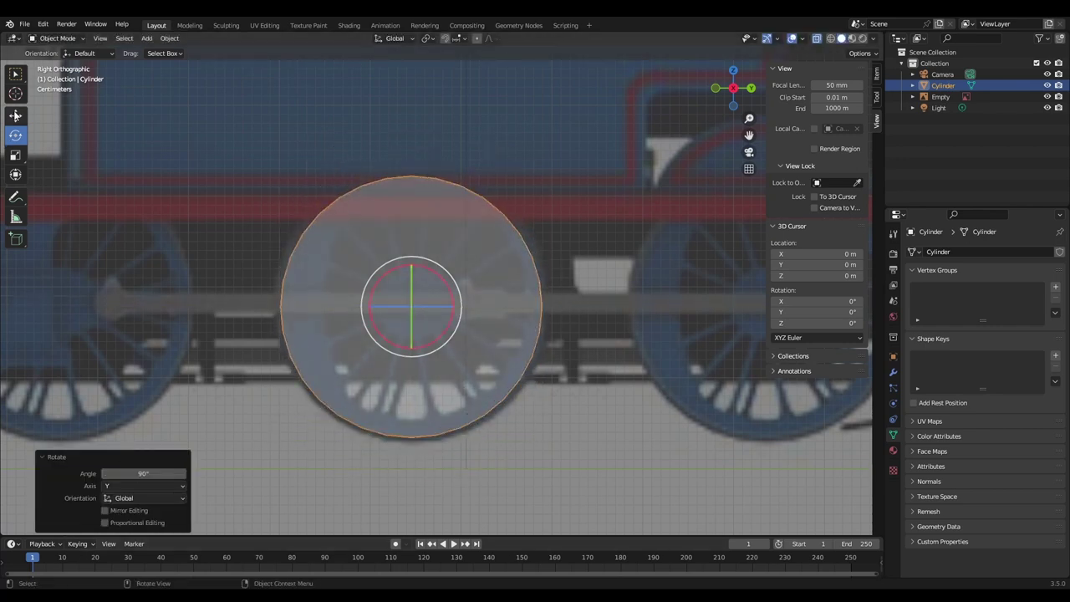
Step: Fine-tune the cylinder's position and scale to match the outline of the middle wheel
{"action": "left_click", "coordinate": [15, 115]}
{"action": "left_click_drag", "start_coordinate": [411, 307], "coordinate": [412, 309]}
{"action": "key", "text": "s"}
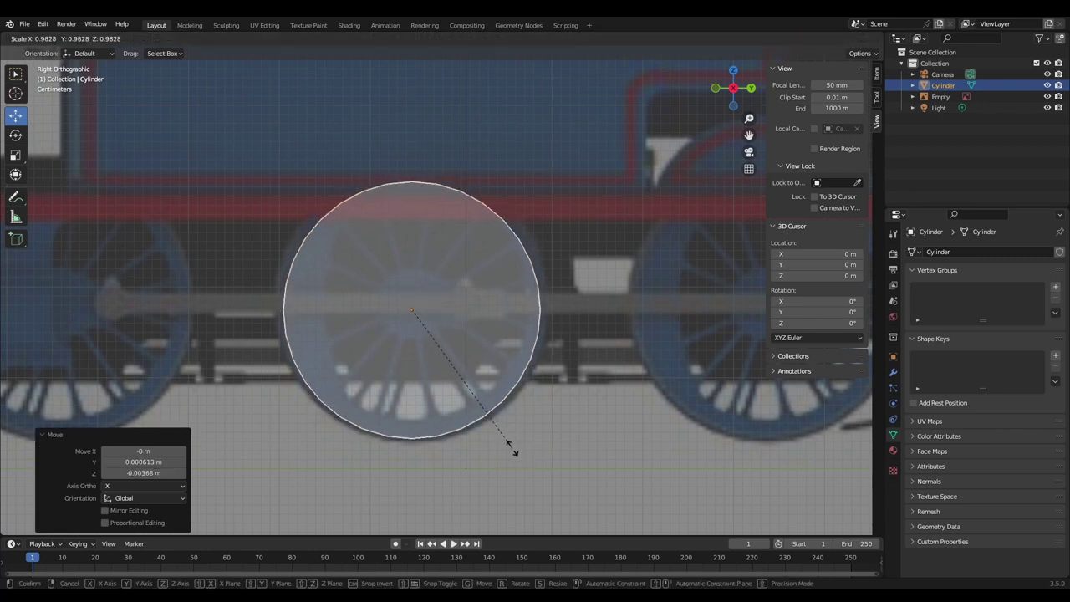
{"action": "left_click", "coordinate": [516, 452]}
{"action": "left_click_drag", "start_coordinate": [411, 271], "coordinate": [411, 270]}
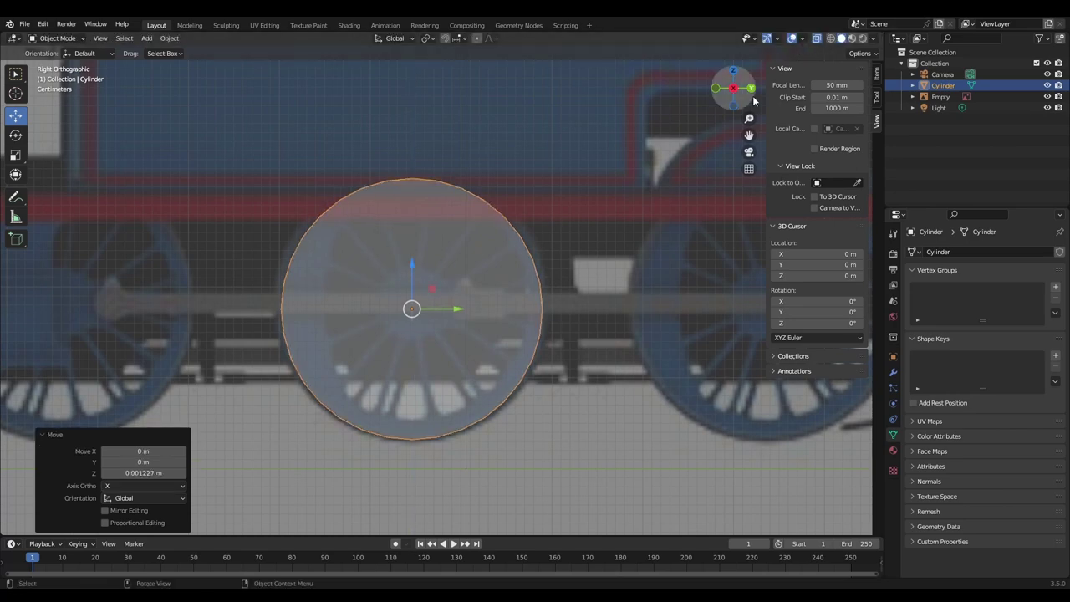
Step: Thin the cylinder into a narrow disc by moving one end's vertices along X in Edit Mode from the back view
{"action": "left_click", "coordinate": [752, 90]}
{"action": "scroll", "coordinate": [509, 229], "scroll_direction": "down", "scroll_amount": 5}
{"action": "left_click_drag", "start_coordinate": [401, 299], "coordinate": [258, 304]}
{"action": "key", "text": "ctrl+z"}
{"action": "scroll", "coordinate": [385, 299], "scroll_direction": "up", "scroll_amount": 4}
{"action": "key", "text": "Tab"}
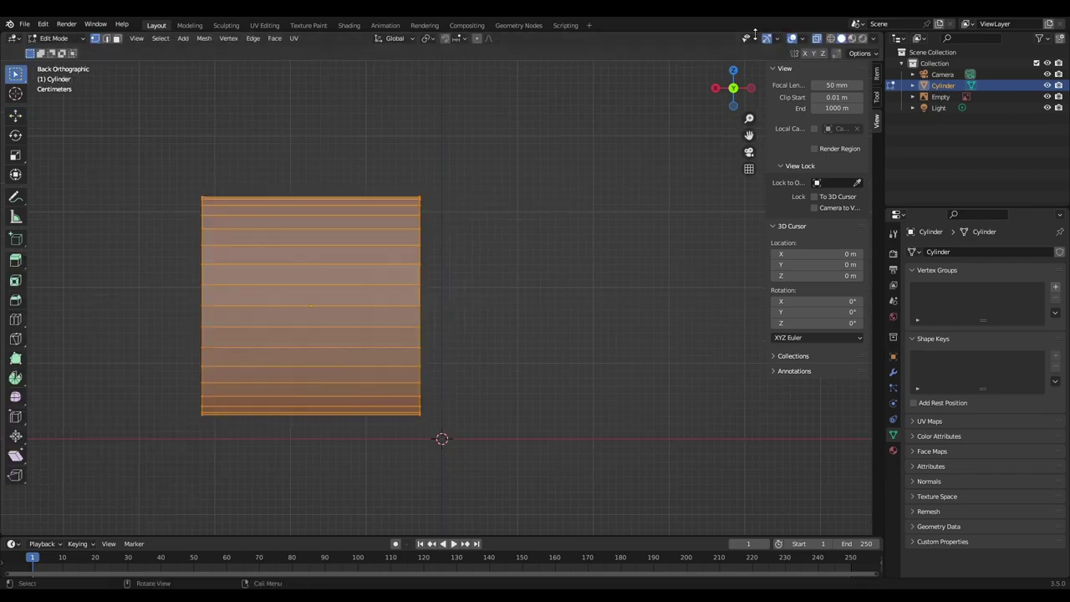
{"action": "left_click_drag", "start_coordinate": [143, 136], "coordinate": [232, 471]}
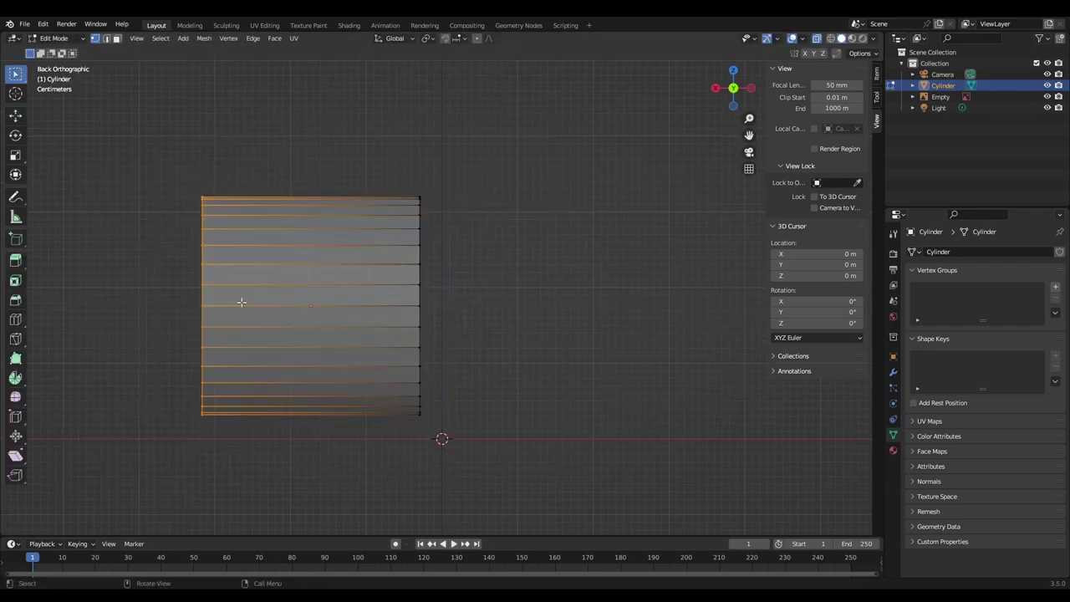
{"action": "left_click", "coordinate": [15, 116]}
{"action": "left_click_drag", "start_coordinate": [155, 308], "coordinate": [363, 306]}
{"action": "key", "text": "Tab"}
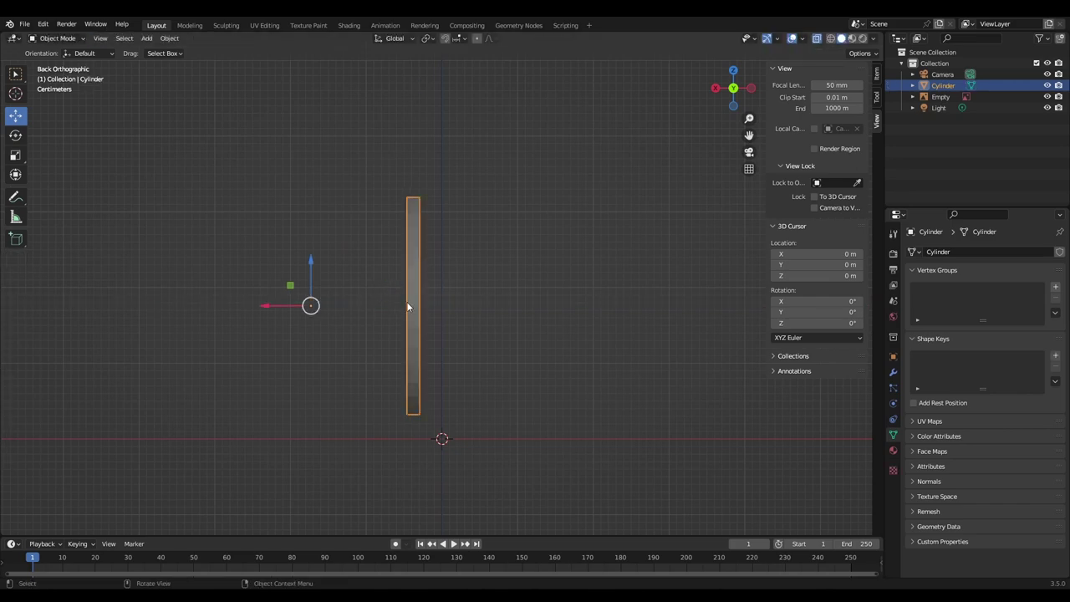
Step: Duplicate the blueprint reference image in place
{"action": "scroll", "coordinate": [397, 277], "scroll_direction": "down", "scroll_amount": 4}
{"action": "middle_click_drag", "start_coordinate": [449, 287], "coordinate": [581, 306]}
{"action": "scroll", "coordinate": [580, 306], "scroll_direction": "down", "scroll_amount": 4}
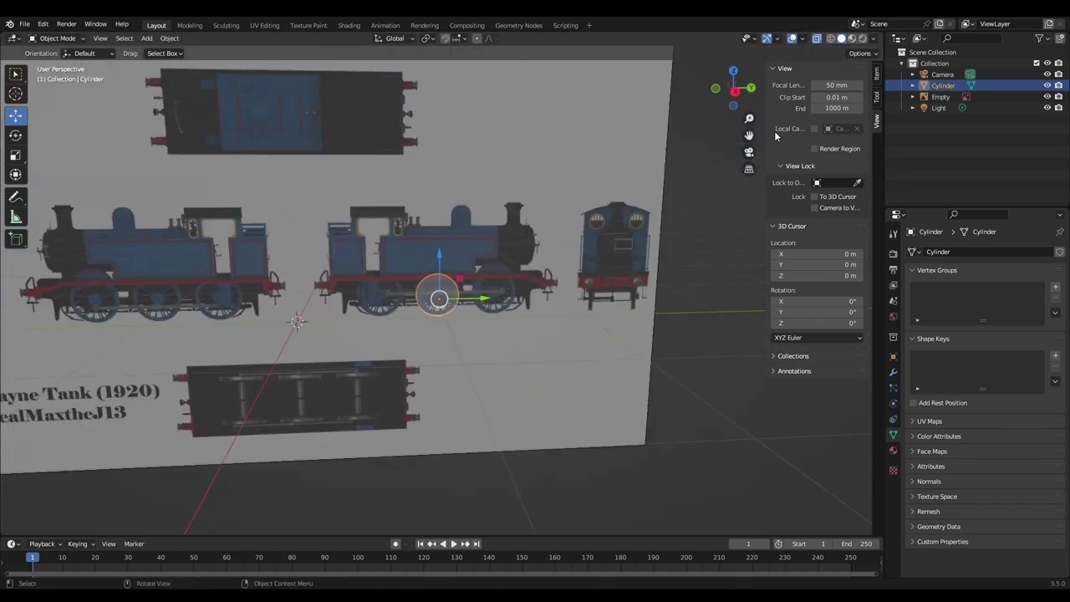
{"action": "left_click", "coordinate": [735, 90]}
{"action": "key", "text": "b"}
{"action": "left_click_drag", "start_coordinate": [483, 263], "coordinate": [488, 260]}
{"action": "key", "text": "shift+d"}
{"action": "right_click", "coordinate": [489, 260]}
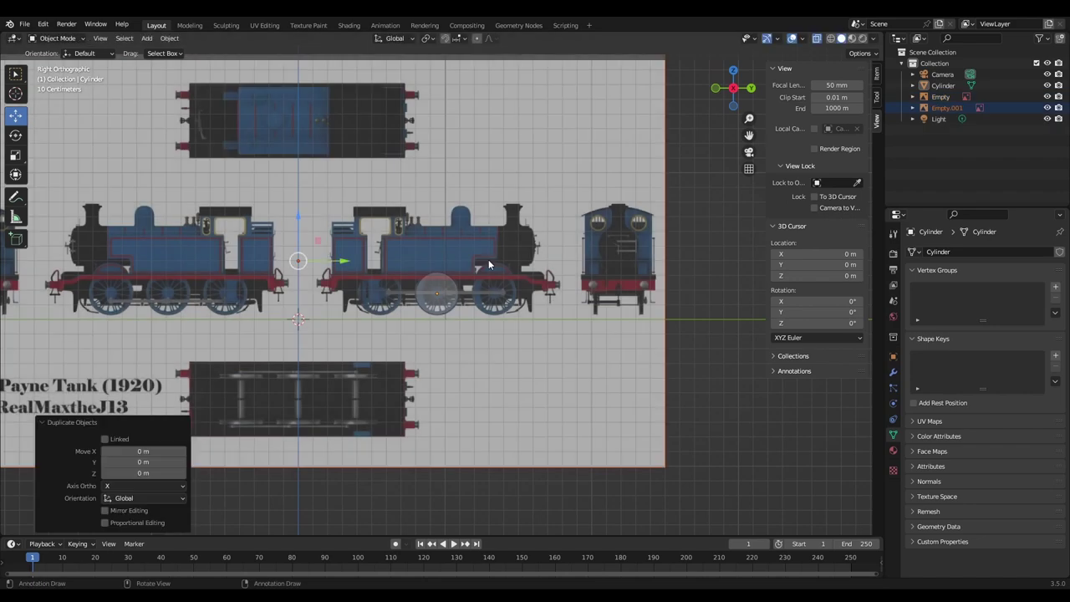
Step: Rotate the duplicated reference image 90° about the global Z axis
{"action": "left_click", "coordinate": [15, 136]}
{"action": "middle_click_drag", "start_coordinate": [388, 181], "coordinate": [264, 204]}
{"action": "left_click", "coordinate": [735, 91]}
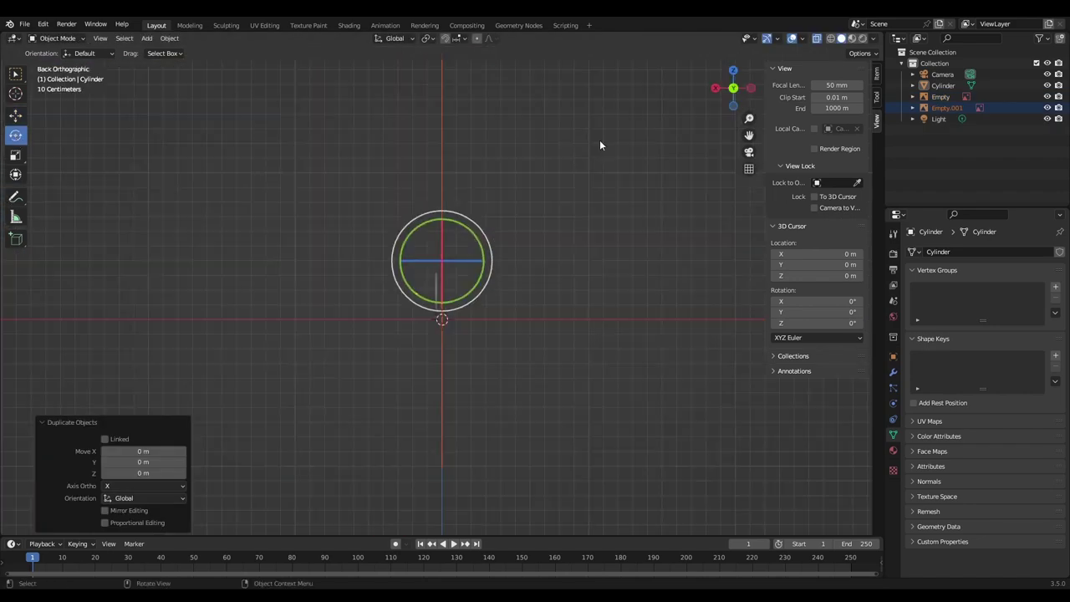
{"action": "left_click_drag", "start_coordinate": [465, 262], "coordinate": [435, 99]}
{"action": "left_click", "coordinate": [145, 473]}
{"action": "type", "text": "90"}
{"action": "key", "text": "Return"}
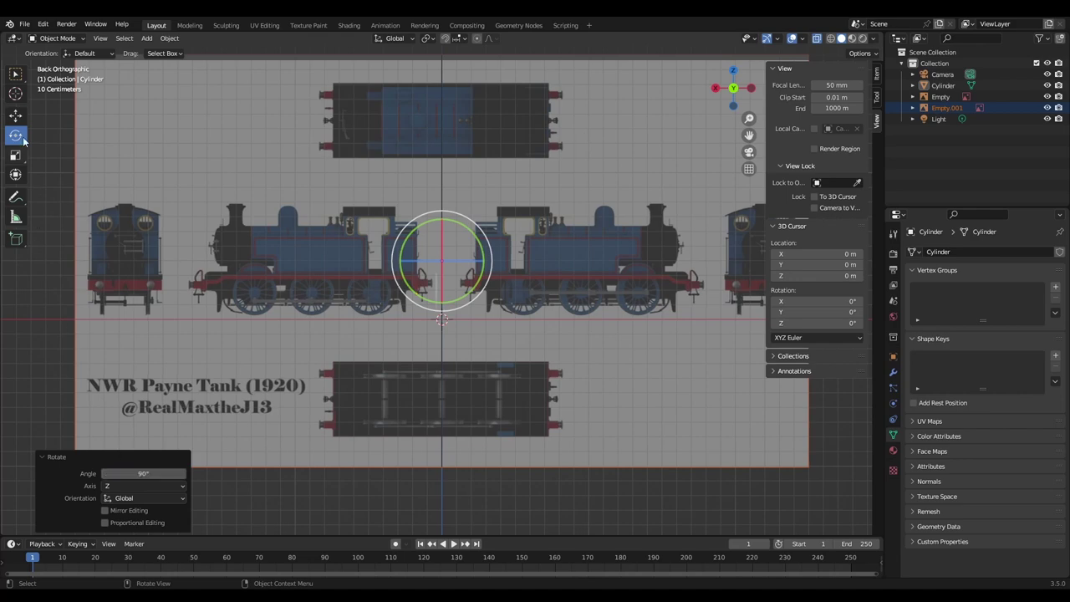
Step: Move the duplicated reference image -2.2864 m along X to line up its locomotive end view with the wheel disc
{"action": "left_click", "coordinate": [17, 116]}
{"action": "left_click_drag", "start_coordinate": [406, 262], "coordinate": [741, 265]}
{"action": "scroll", "coordinate": [624, 297], "scroll_direction": "up", "scroll_amount": 8}
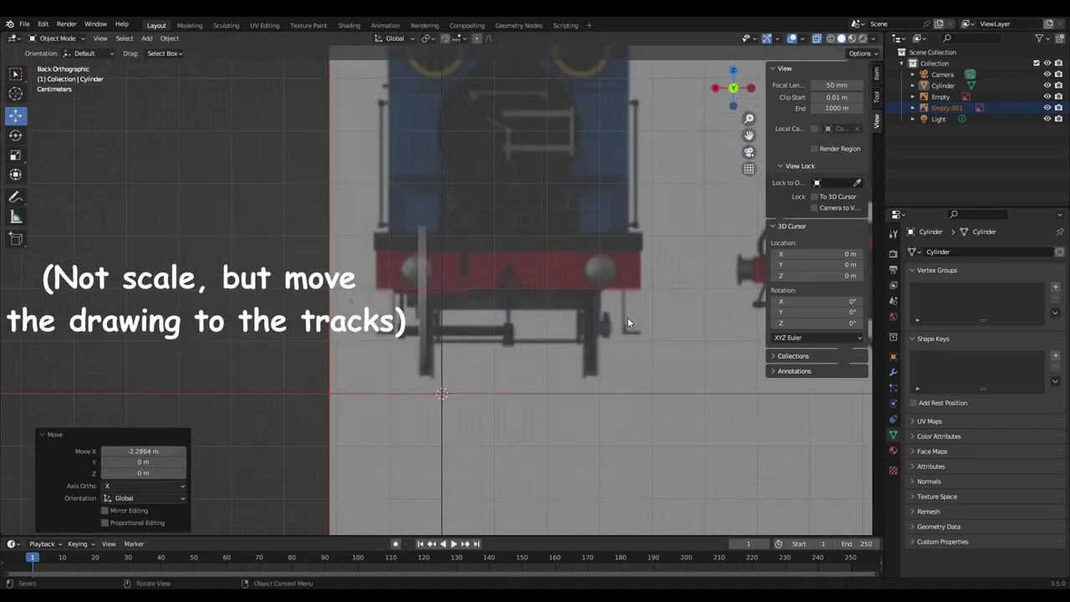
Step: Shift the wheel disc's whole mesh -0.00284 m along X in Edit Mode to align with the end-view wheel
{"action": "left_click", "coordinate": [414, 313]}
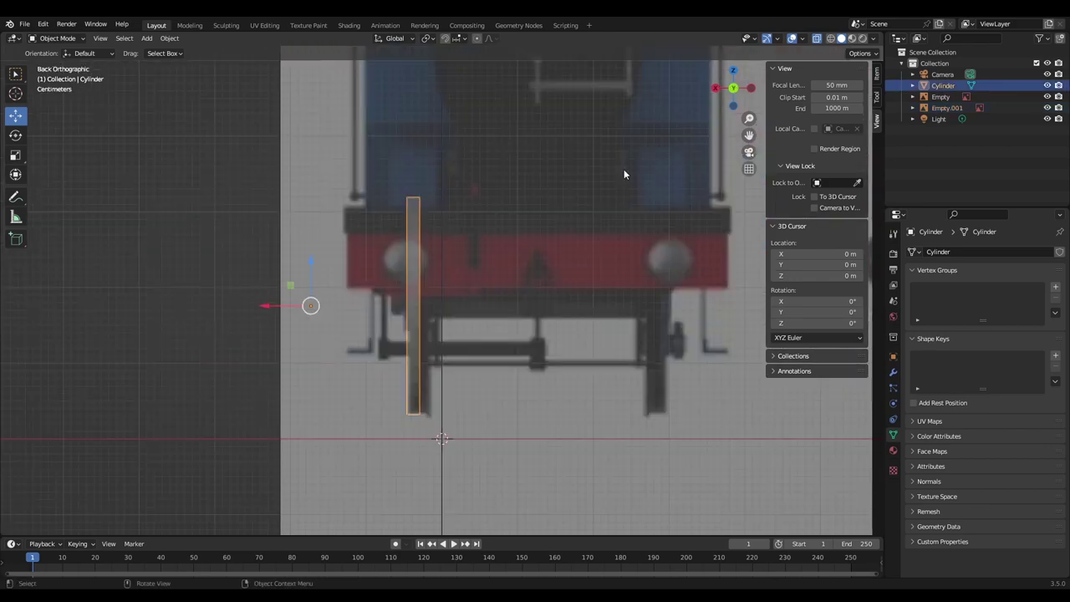
{"action": "scroll", "coordinate": [441, 314], "scroll_direction": "up", "scroll_amount": 4}
{"action": "middle_click_drag", "start_coordinate": [441, 310], "coordinate": [442, 187], "text": "shift"}
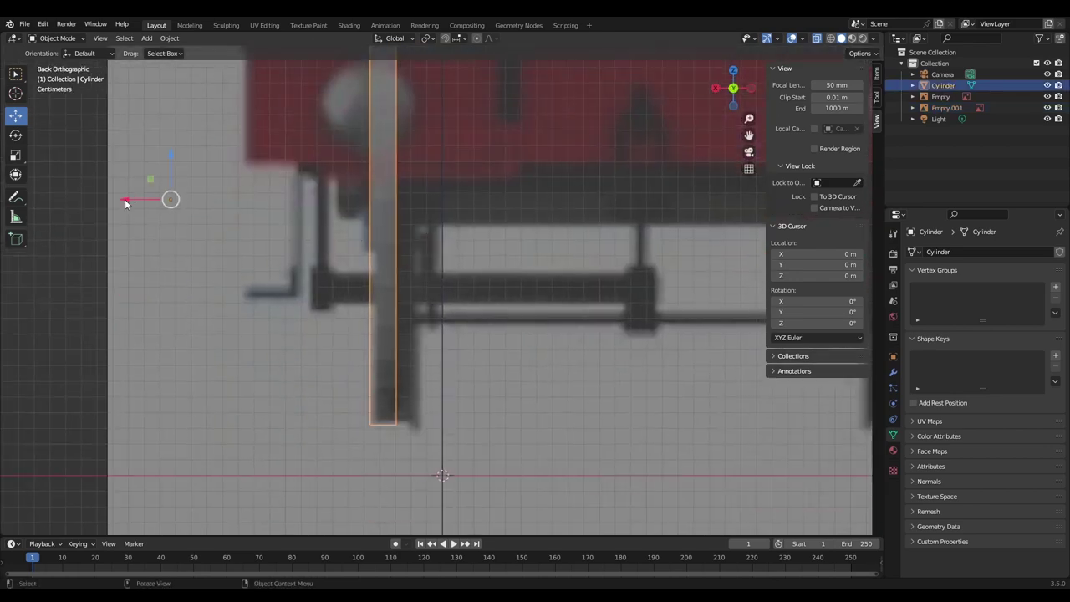
{"action": "key", "text": "Tab"}
{"action": "left_click_drag", "start_coordinate": [345, 203], "coordinate": [350, 203]}
{"action": "scroll", "coordinate": [439, 216], "scroll_direction": "down", "scroll_amount": 3}
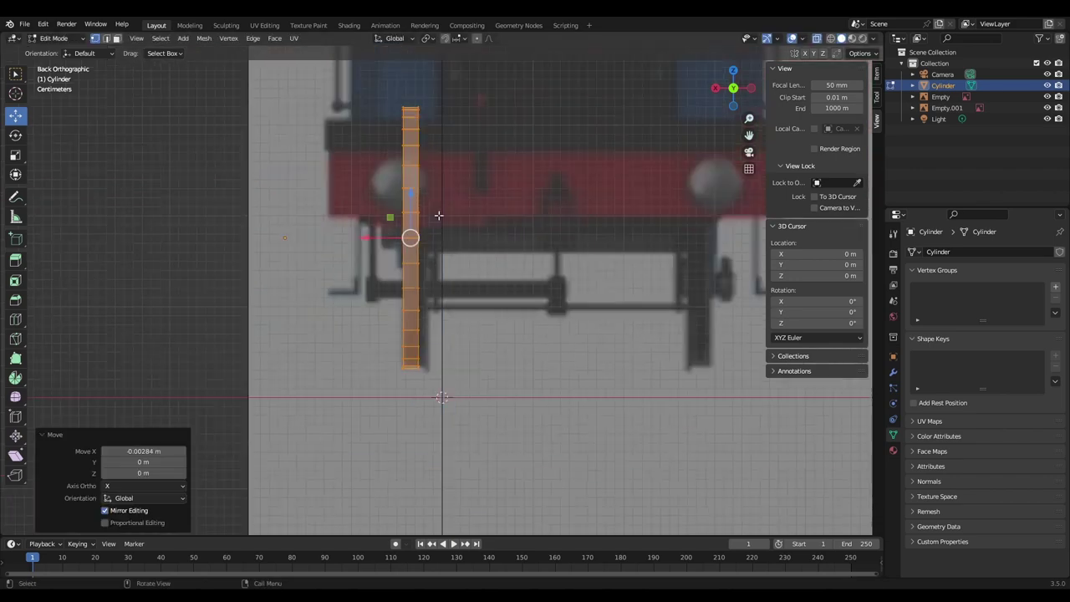
Step: Move the wheel disc's inner-side vertices -0.004733 m along X to widen it to the drawn wheel
{"action": "left_click_drag", "start_coordinate": [410, 68], "coordinate": [507, 441]}
{"action": "scroll", "coordinate": [386, 247], "scroll_direction": "up", "scroll_amount": 3}
{"action": "left_click_drag", "start_coordinate": [360, 181], "coordinate": [369, 180]}
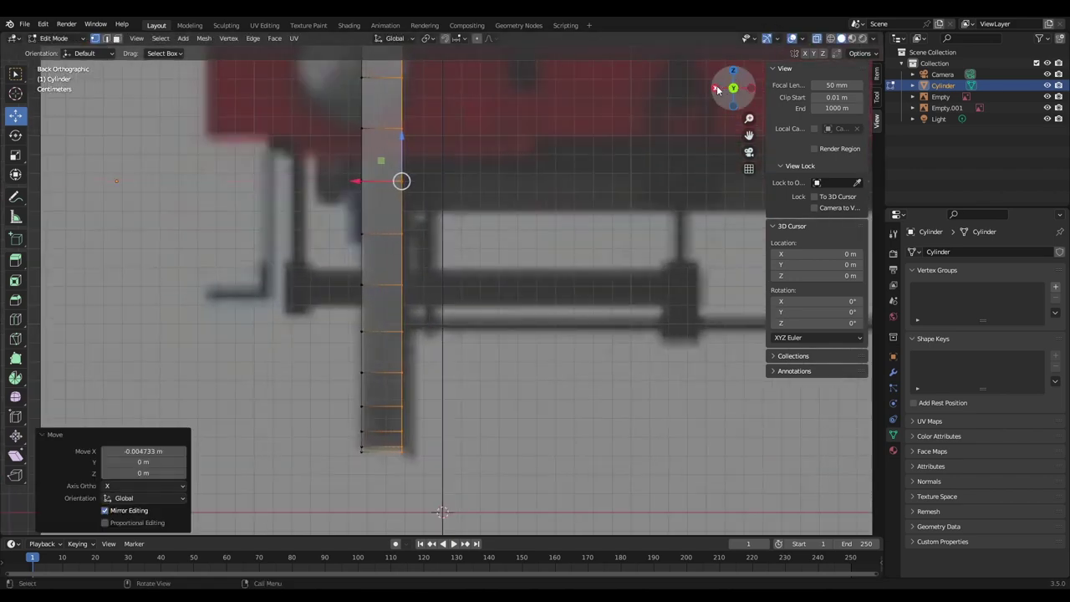
Step: Inset the wheel disc's round outer face with a thickness of 0.06449 m to outline the rim
{"action": "left_click", "coordinate": [717, 90]}
{"action": "left_click", "coordinate": [819, 38]}
{"action": "scroll", "coordinate": [481, 189], "scroll_direction": "down", "scroll_amount": 5}
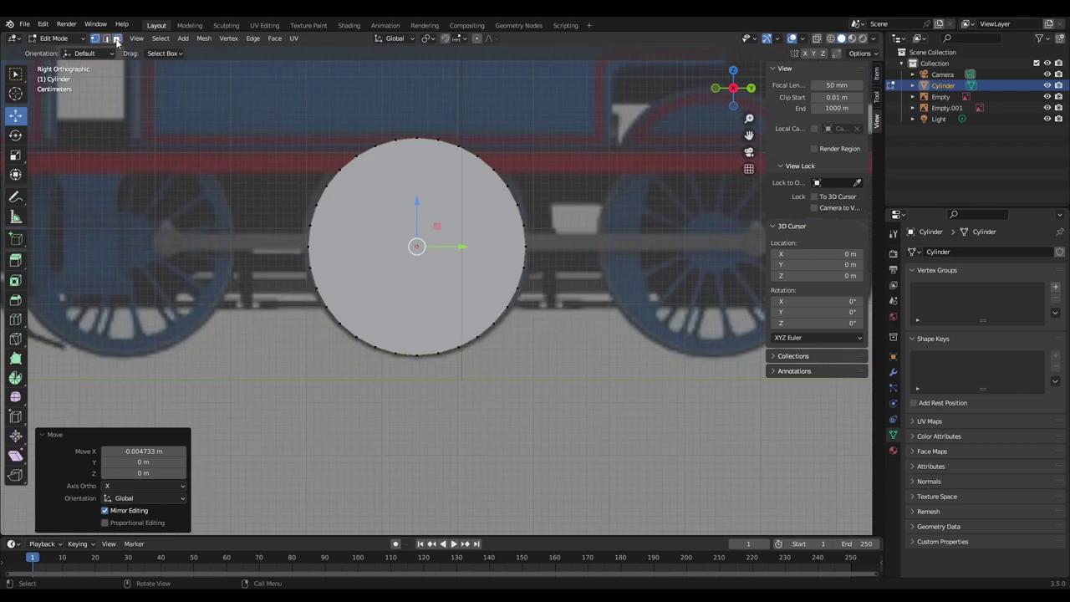
{"action": "left_click", "coordinate": [117, 40]}
{"action": "left_click", "coordinate": [480, 174]}
{"action": "left_click", "coordinate": [820, 38]}
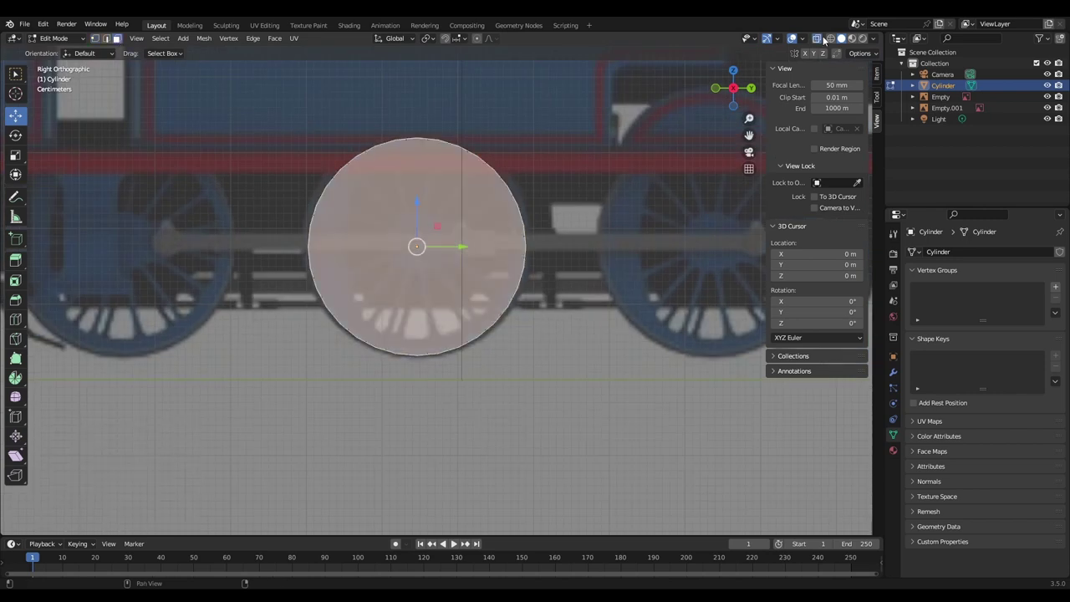
{"action": "scroll", "coordinate": [576, 187], "scroll_direction": "up", "scroll_amount": 5}
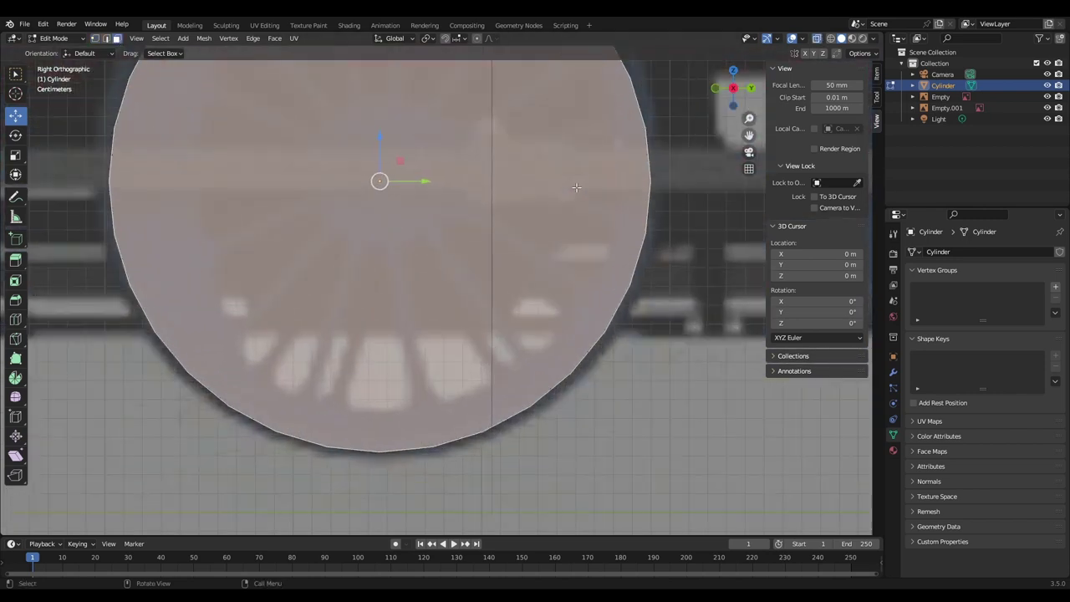
{"action": "key", "text": "i"}
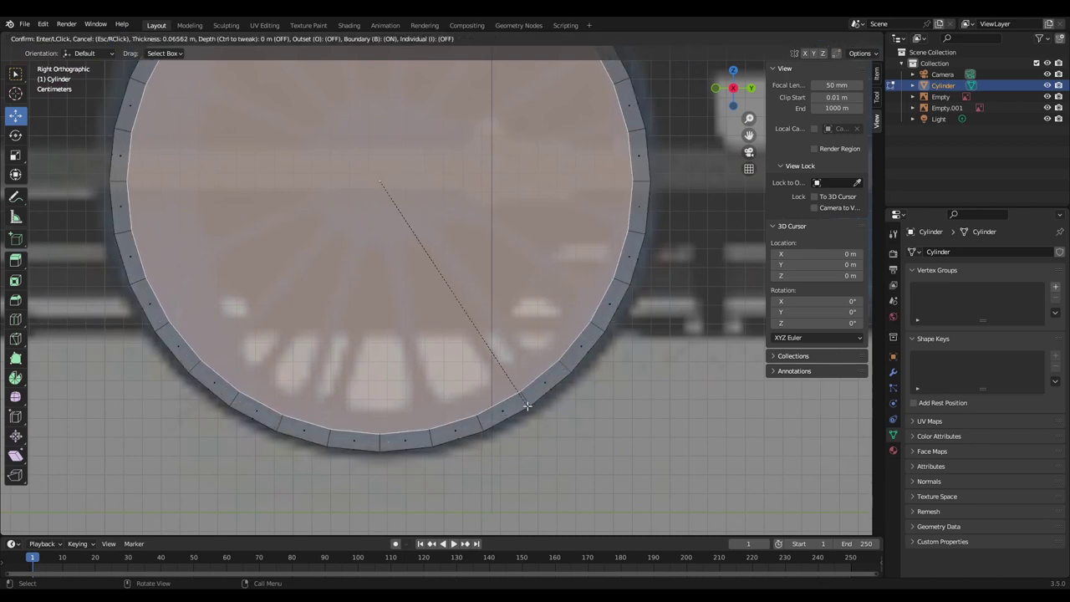
{"action": "left_click", "coordinate": [529, 404]}
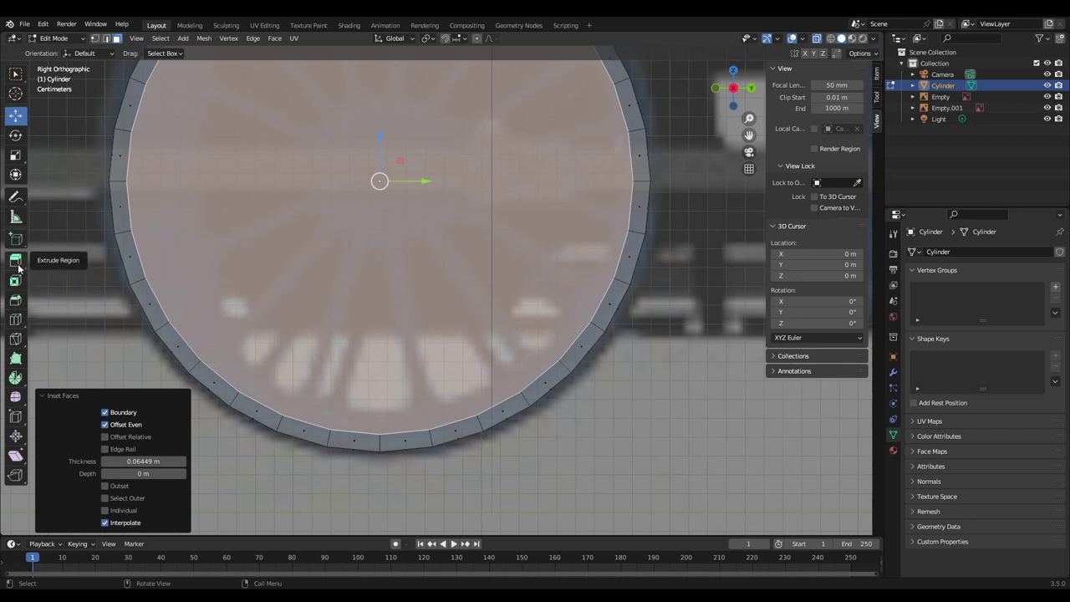
Step: Inset the wheel disc's inner-side round face with the same 0.06449 m thickness as the outer-side rim
{"action": "left_click", "coordinate": [155, 462]}
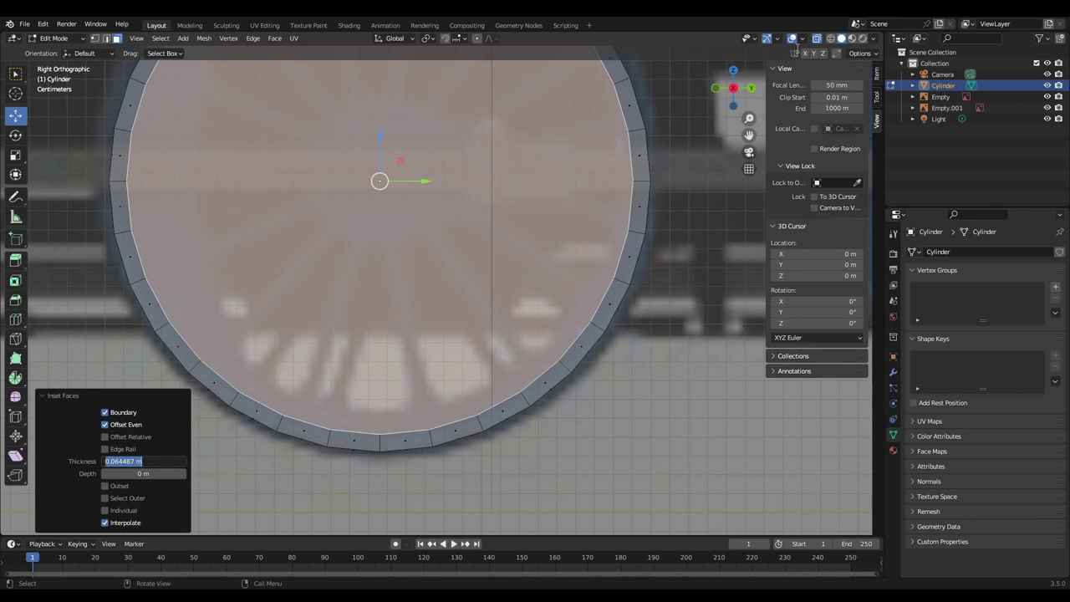
{"action": "left_click", "coordinate": [819, 40]}
{"action": "left_click", "coordinate": [817, 39]}
{"action": "middle_click_drag", "start_coordinate": [535, 219], "coordinate": [336, 253]}
{"action": "scroll", "coordinate": [493, 236], "scroll_direction": "down", "scroll_amount": 5}
{"action": "scroll", "coordinate": [351, 255], "scroll_direction": "up", "scroll_amount": 3}
{"action": "left_click", "coordinate": [410, 269]}
{"action": "key", "text": "i"}
{"action": "left_click", "coordinate": [474, 388]}
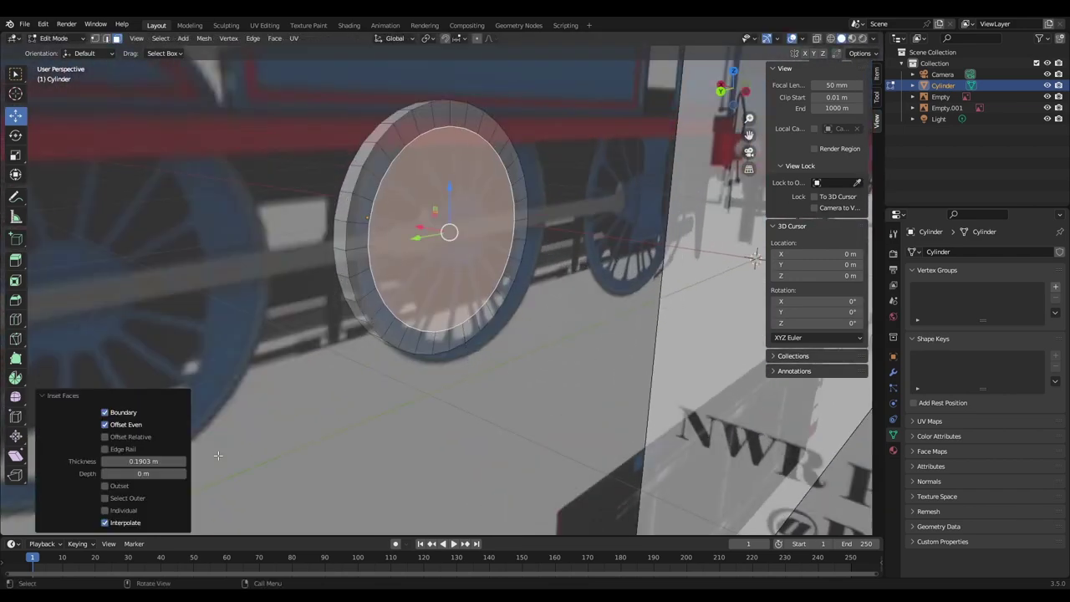
{"action": "key", "text": "ctrl+z"}
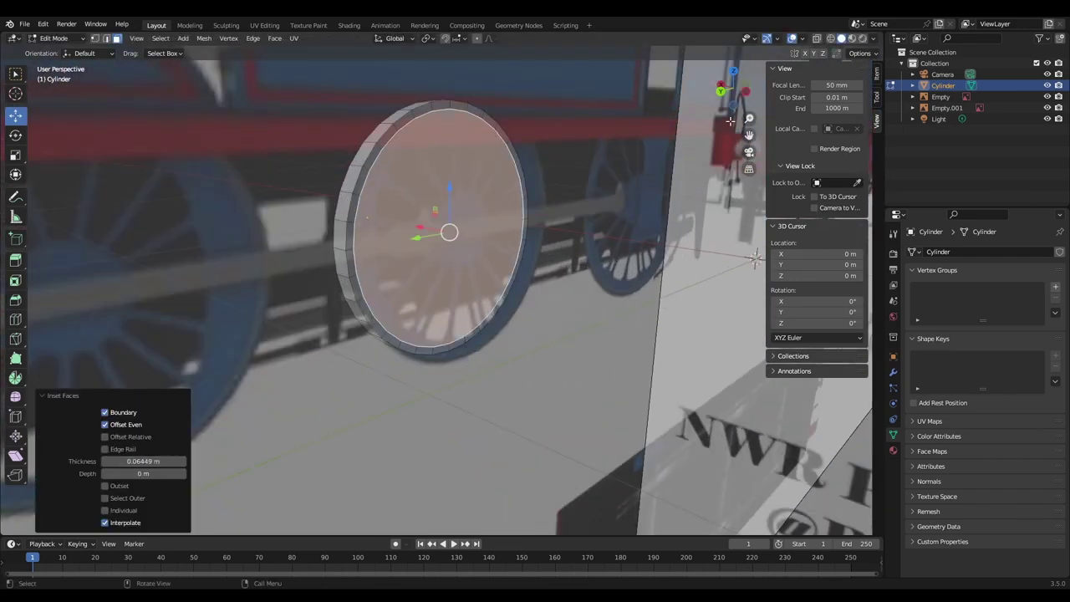
Step: Inset the wheel disc's outer round face again by 0.6946 m to outline the central hub in side view
{"action": "left_click", "coordinate": [721, 92]}
{"action": "middle_click_drag", "start_coordinate": [577, 227], "coordinate": [441, 241]}
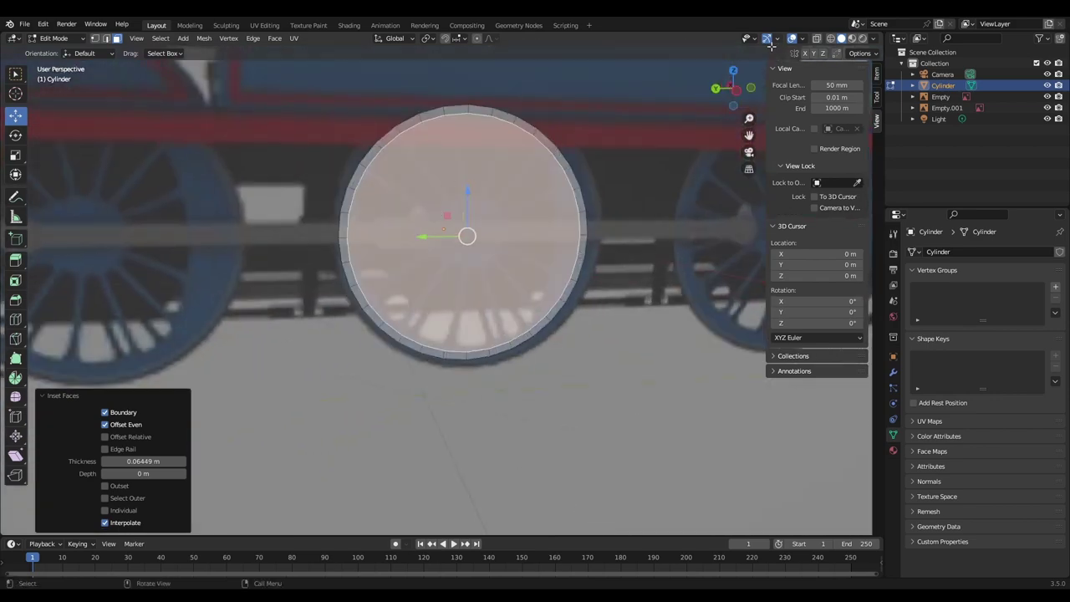
{"action": "left_click", "coordinate": [736, 90]}
{"action": "left_click", "coordinate": [736, 90]}
{"action": "left_click", "coordinate": [495, 268]}
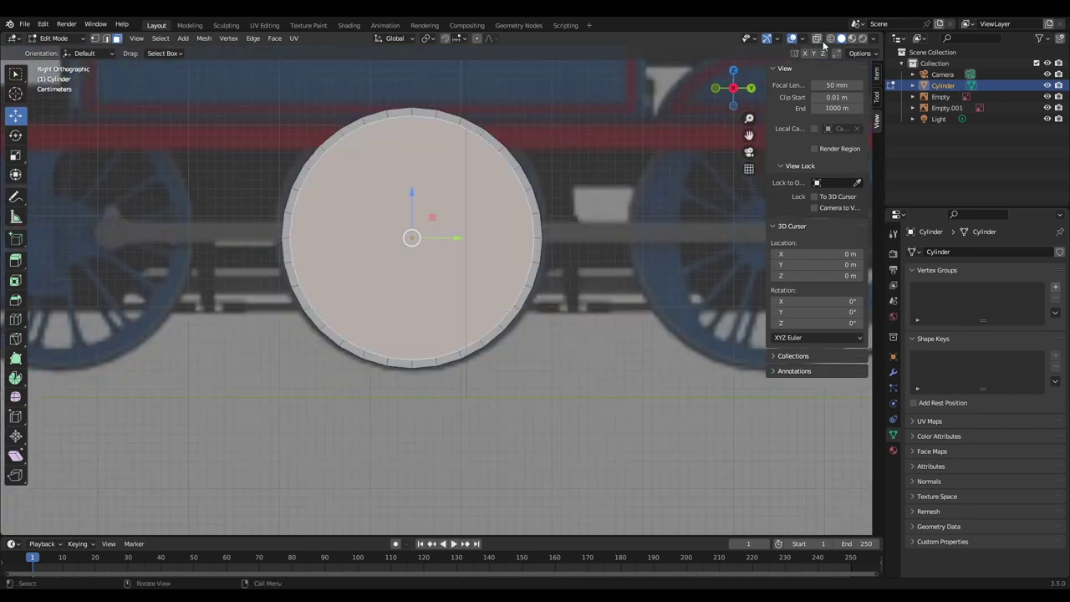
{"action": "left_click", "coordinate": [818, 39]}
{"action": "scroll", "coordinate": [551, 496], "scroll_direction": "up", "scroll_amount": 5}
{"action": "scroll", "coordinate": [530, 499], "scroll_direction": "down", "scroll_amount": 2}
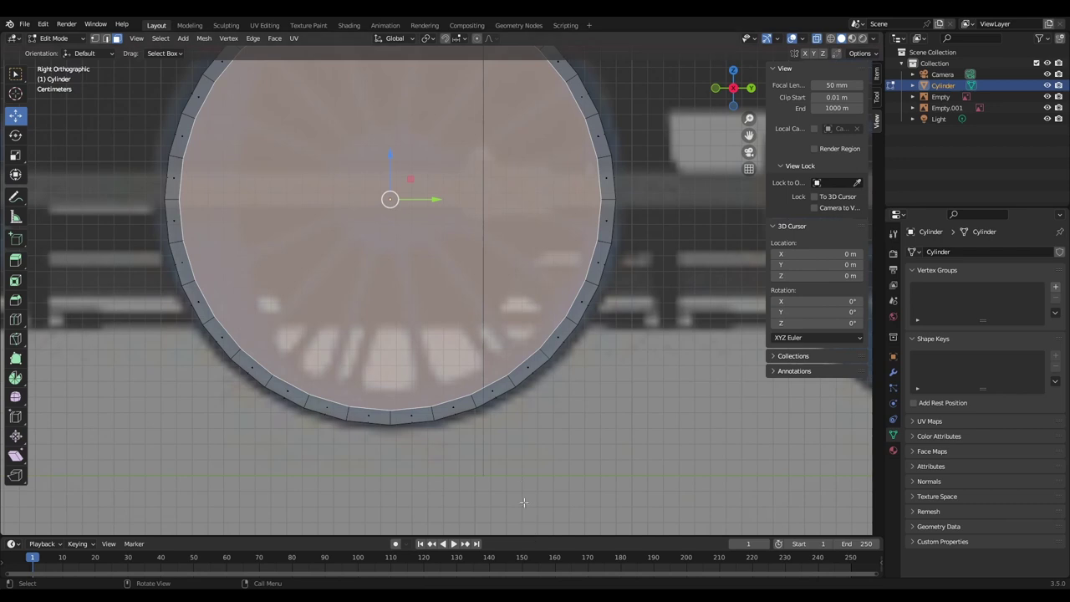
{"action": "key", "text": "i"}
{"action": "left_click", "coordinate": [442, 347]}
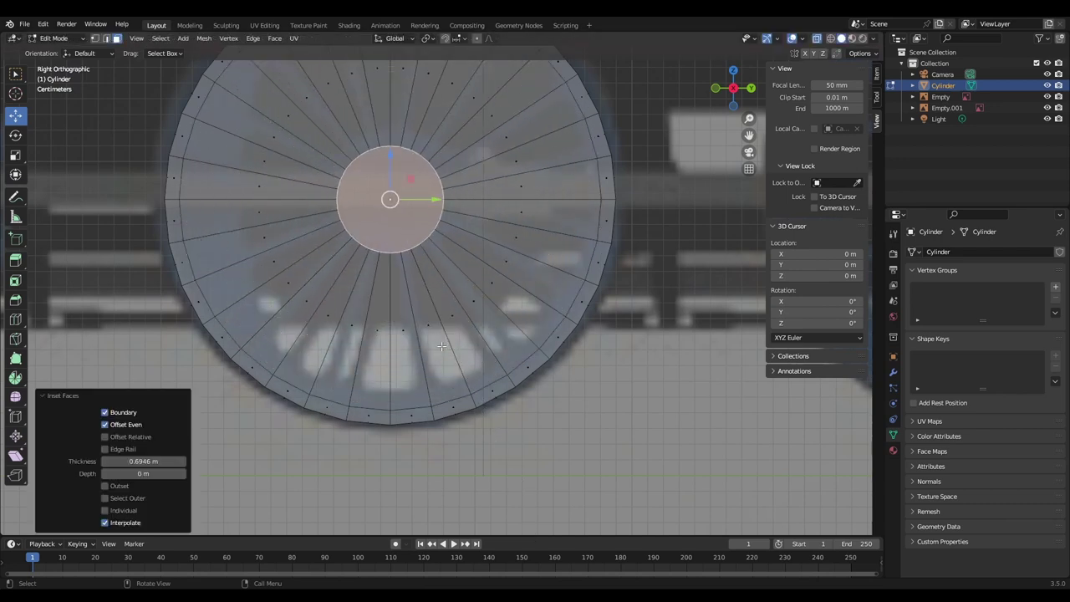
Step: Copy the hub inset's thickness and inset the inner-side round face by the same 0.6946 m
{"action": "left_click", "coordinate": [138, 458]}
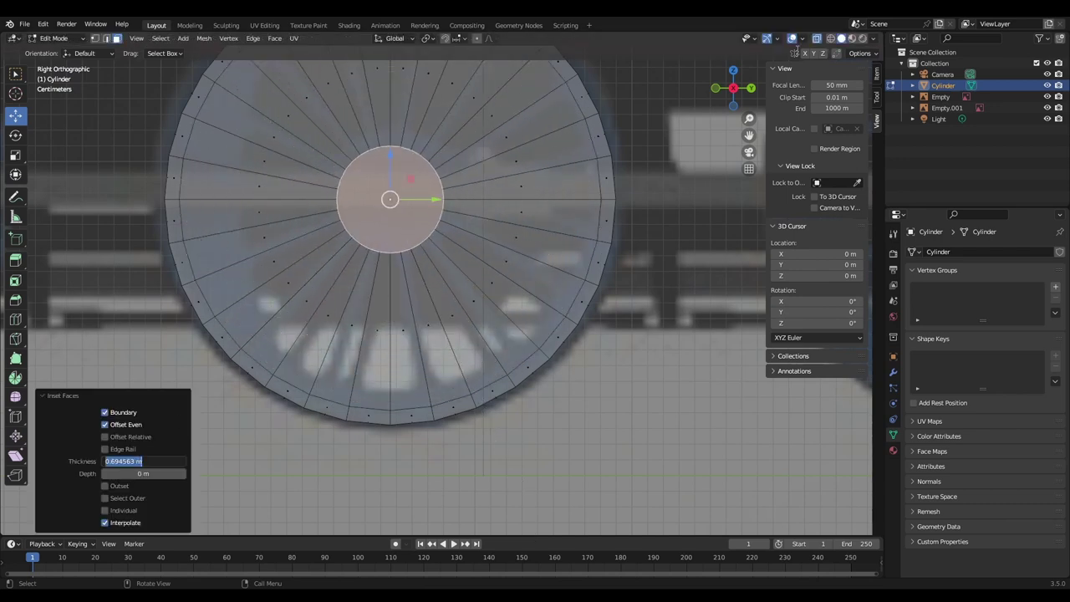
{"action": "left_click", "coordinate": [819, 44]}
{"action": "left_click", "coordinate": [818, 40]}
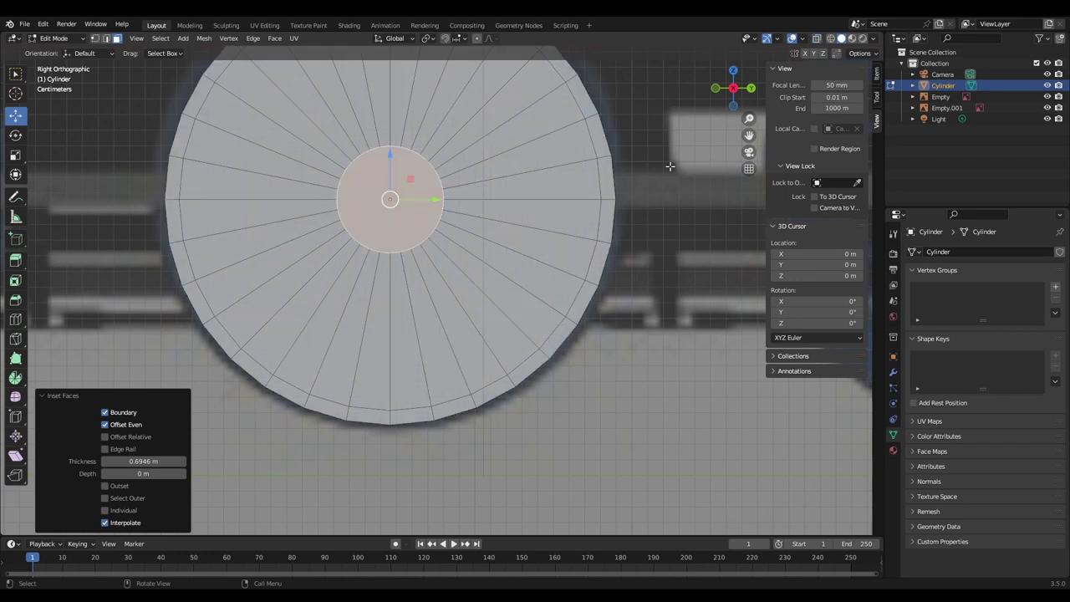
{"action": "scroll", "coordinate": [670, 167], "scroll_direction": "down", "scroll_amount": 5}
{"action": "middle_click_drag", "start_coordinate": [670, 170], "coordinate": [513, 238]}
{"action": "left_click", "coordinate": [467, 253]}
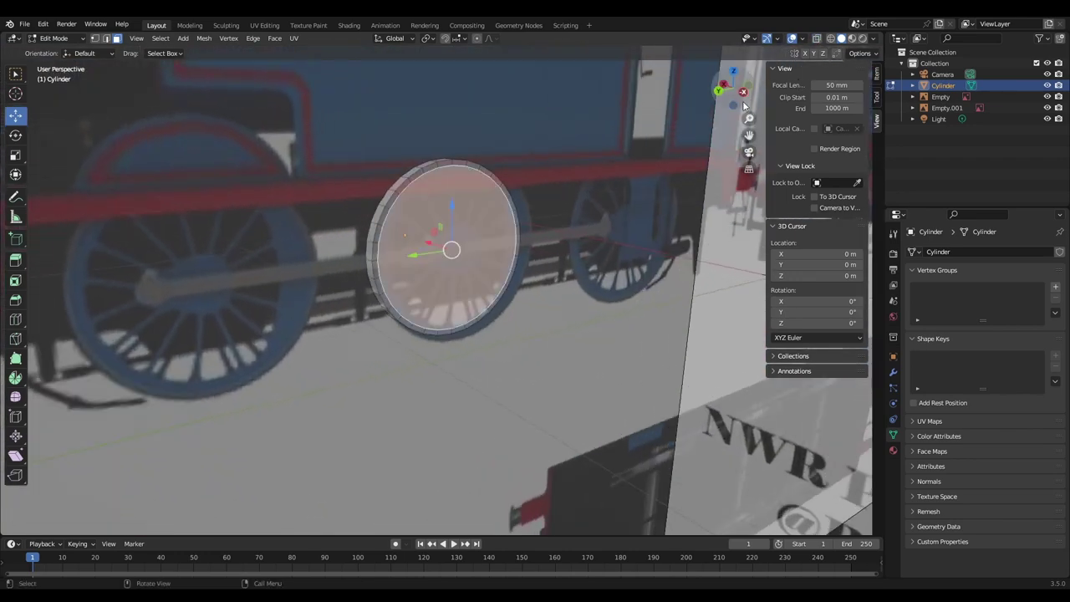
{"action": "left_click", "coordinate": [743, 92]}
{"action": "left_click", "coordinate": [818, 40]}
{"action": "scroll", "coordinate": [591, 362], "scroll_direction": "up", "scroll_amount": 4}
{"action": "scroll", "coordinate": [610, 386], "scroll_direction": "up", "scroll_amount": 1}
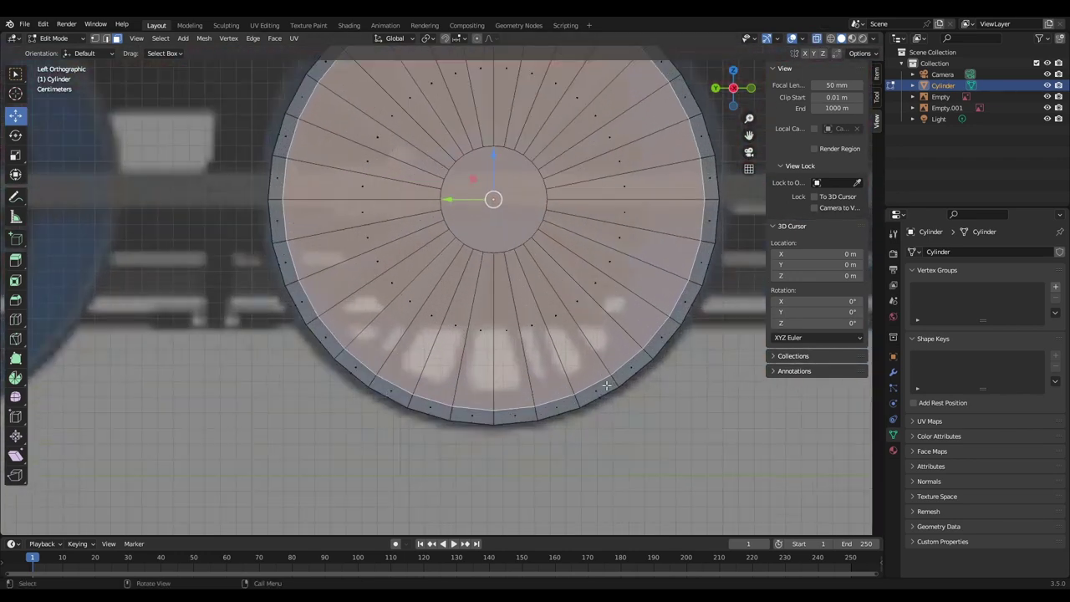
{"action": "key", "text": "i"}
{"action": "left_click", "coordinate": [577, 383]}
{"action": "left_click", "coordinate": [145, 460]}
{"action": "type", "text": "0.6946 m"}
{"action": "key", "text": "Return"}
Step: Delete the ring of wedge faces between rim and hub on the wheel's outer side
{"action": "scroll", "coordinate": [474, 271], "scroll_direction": "down", "scroll_amount": 4}
{"action": "middle_click_drag", "start_coordinate": [418, 228], "coordinate": [699, 228]}
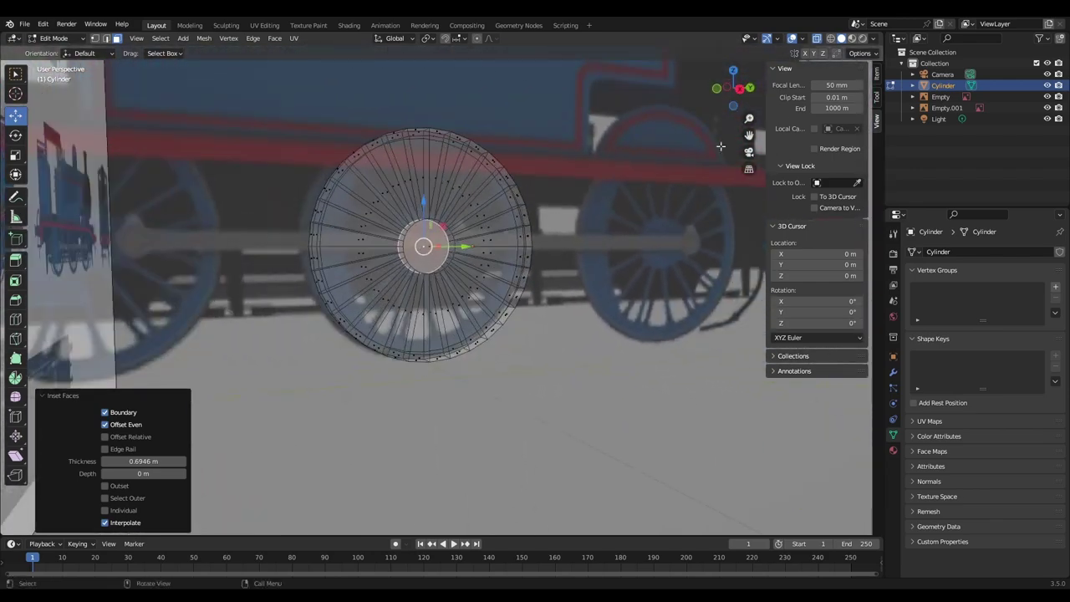
{"action": "left_click", "coordinate": [742, 90]}
{"action": "left_click", "coordinate": [817, 39]}
{"action": "scroll", "coordinate": [251, 127], "scroll_direction": "up", "scroll_amount": 5}
{"action": "middle_click_drag", "start_coordinate": [196, 93], "coordinate": [247, 150], "text": "shift"}
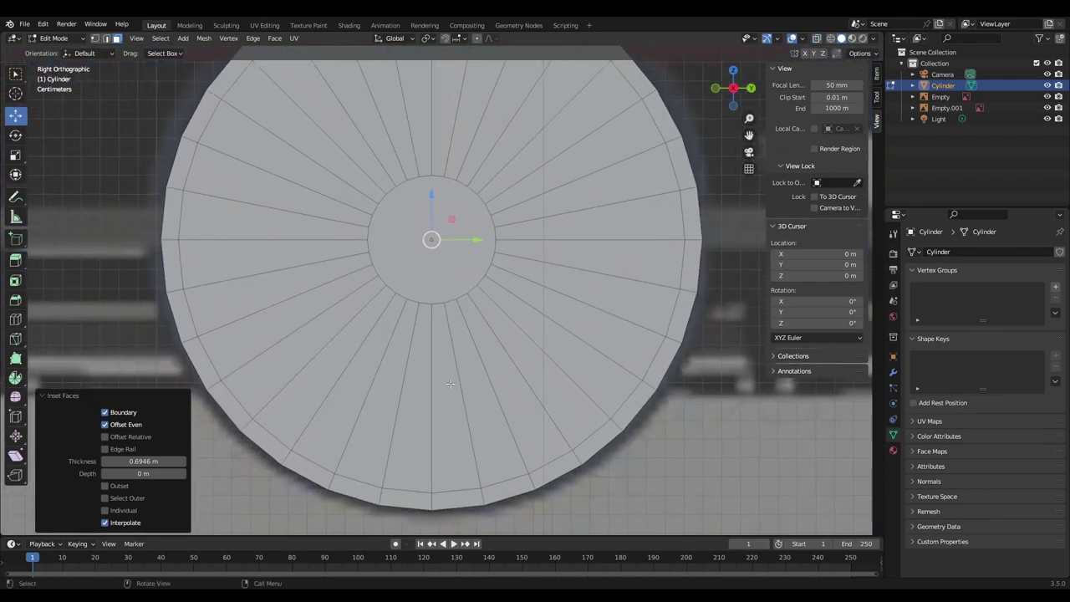
{"action": "left_click", "coordinate": [432, 446], "text": "ctrl+alt"}
{"action": "scroll", "coordinate": [453, 342], "scroll_direction": "down", "scroll_amount": 3}
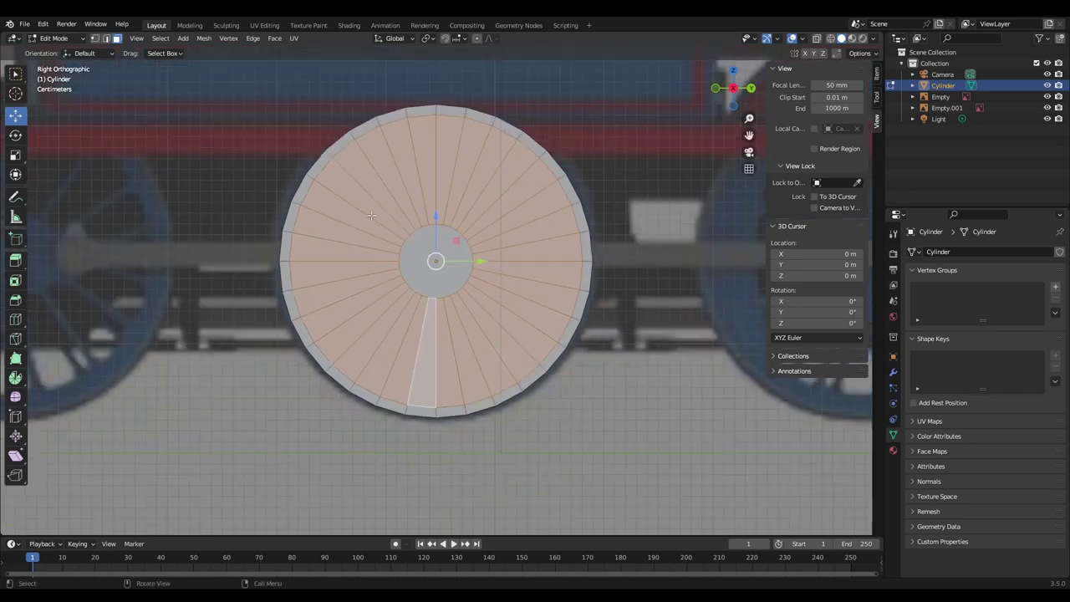
{"action": "key", "text": "x"}
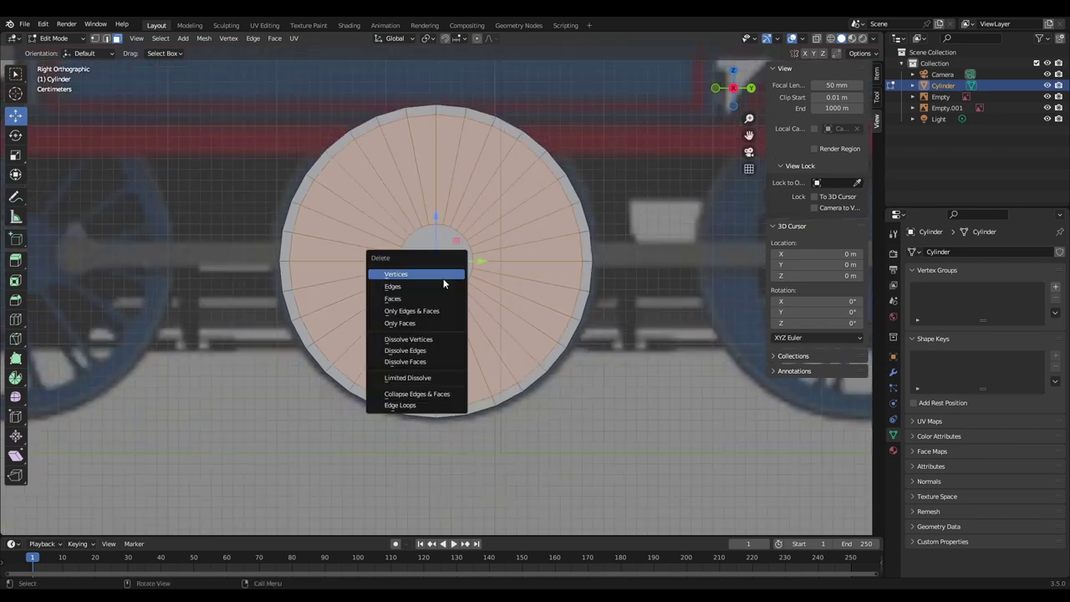
{"action": "left_click", "coordinate": [424, 301]}
Step: Delete the matching ring of wedge faces between rim and hub on the wheel's inner side
{"action": "middle_click_drag", "start_coordinate": [444, 326], "coordinate": [412, 352]}
{"action": "left_click", "coordinate": [411, 351], "text": "alt"}
{"action": "key", "text": "x"}
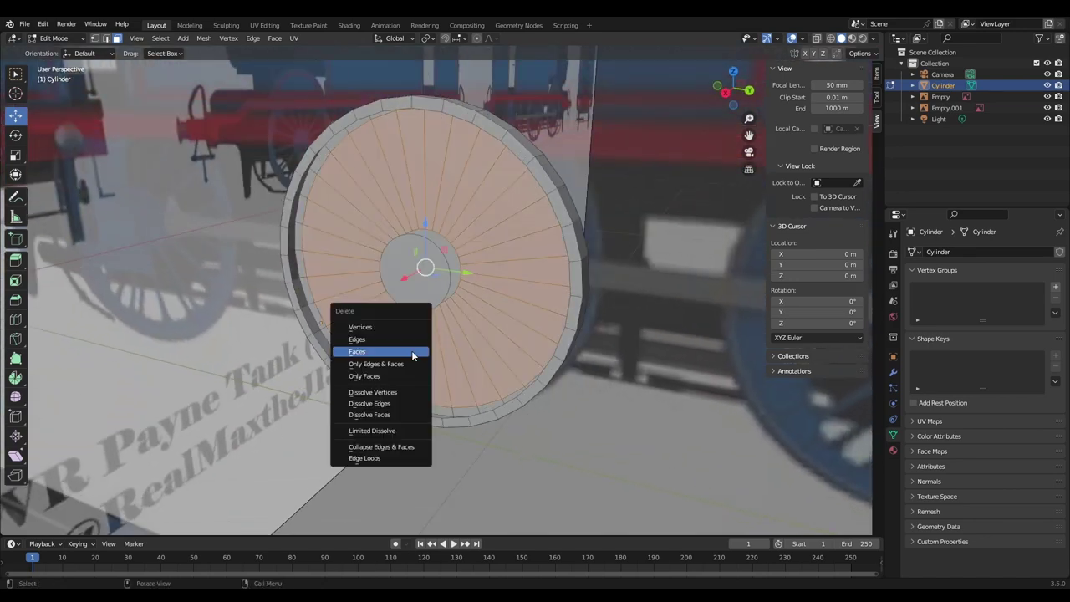
{"action": "left_click", "coordinate": [412, 351]}
{"action": "middle_click_drag", "start_coordinate": [412, 352], "coordinate": [540, 248]}
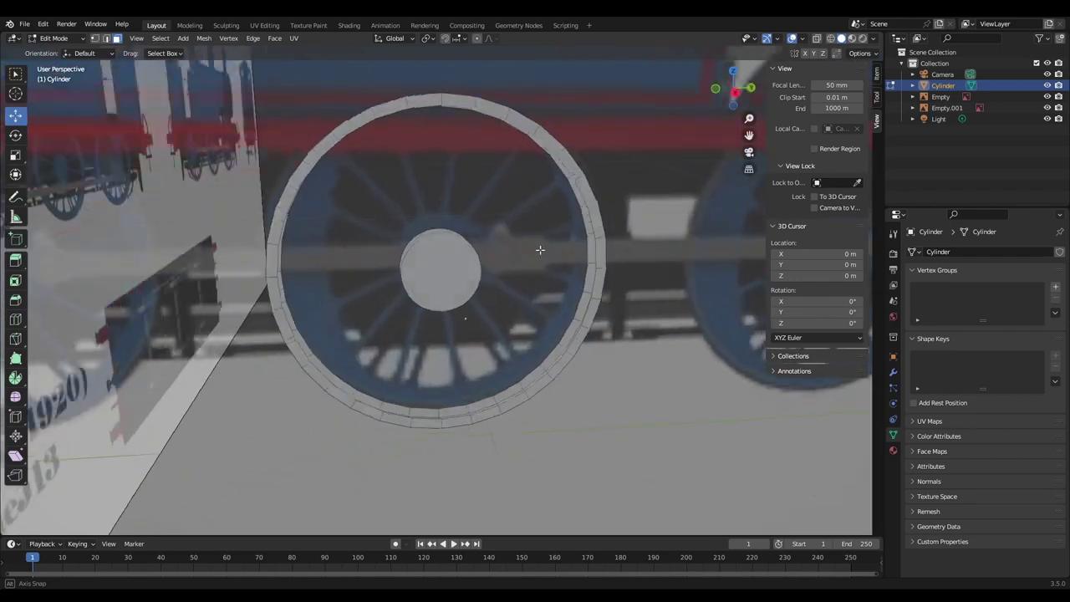
Step: Select the matching topmost edges of the two hub discs and fill a first face between them
{"action": "scroll", "coordinate": [541, 248], "scroll_direction": "up", "scroll_amount": 6}
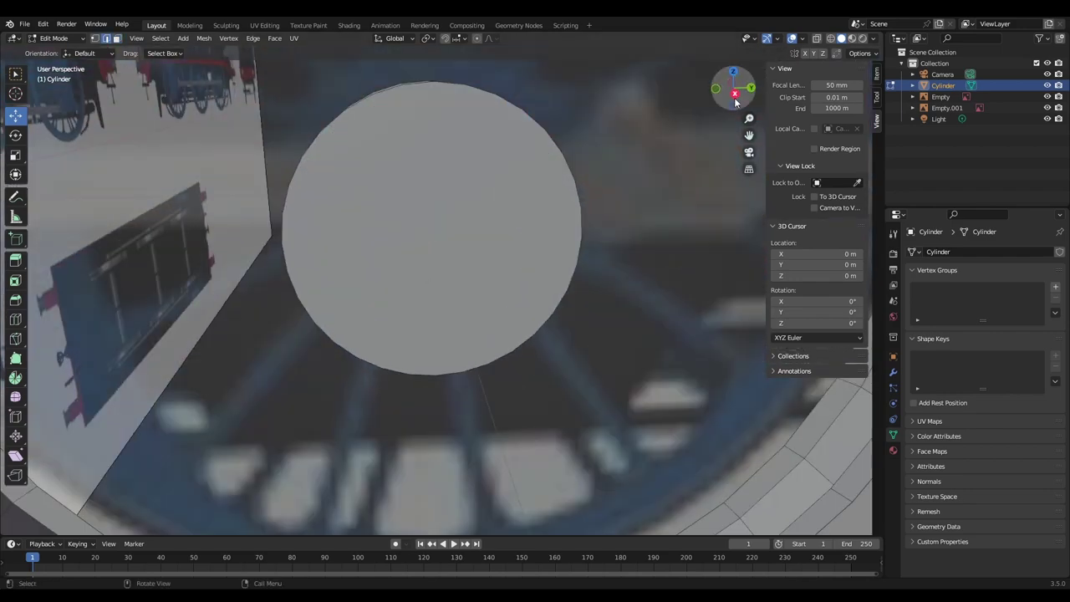
{"action": "left_click", "coordinate": [735, 95]}
{"action": "scroll", "coordinate": [547, 172], "scroll_direction": "up", "scroll_amount": 6}
{"action": "middle_click_drag", "start_coordinate": [547, 173], "coordinate": [587, 336], "text": "shift"}
{"action": "left_click", "coordinate": [817, 39]}
{"action": "left_click_drag", "start_coordinate": [394, 87], "coordinate": [412, 175]}
{"action": "left_click", "coordinate": [818, 40]}
{"action": "scroll", "coordinate": [432, 132], "scroll_direction": "down", "scroll_amount": 5}
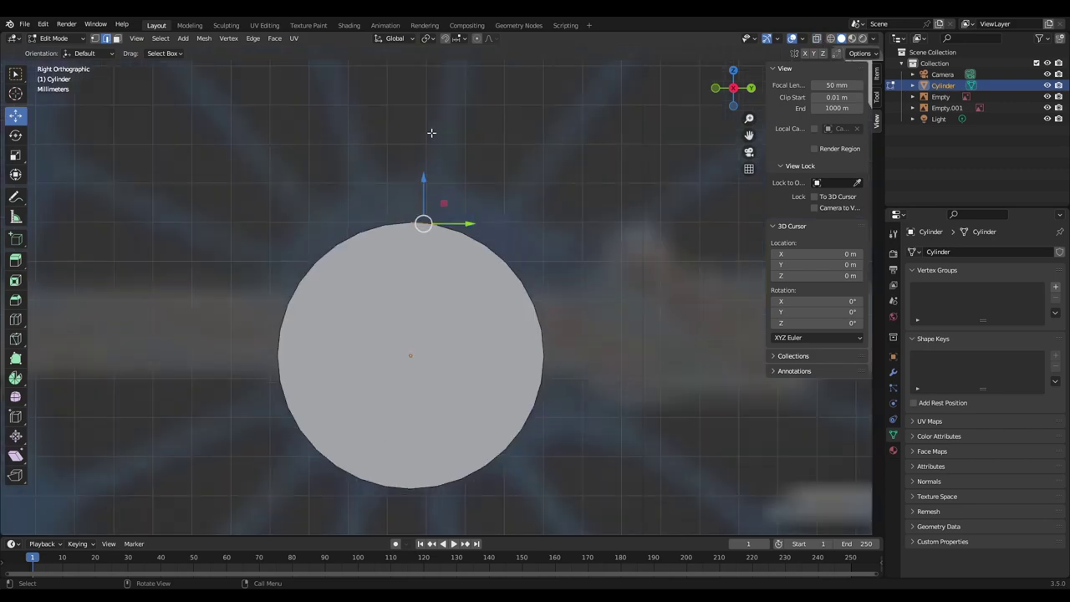
{"action": "middle_click_drag", "start_coordinate": [430, 136], "coordinate": [355, 284]}
{"action": "scroll", "coordinate": [349, 299], "scroll_direction": "up", "scroll_amount": 4}
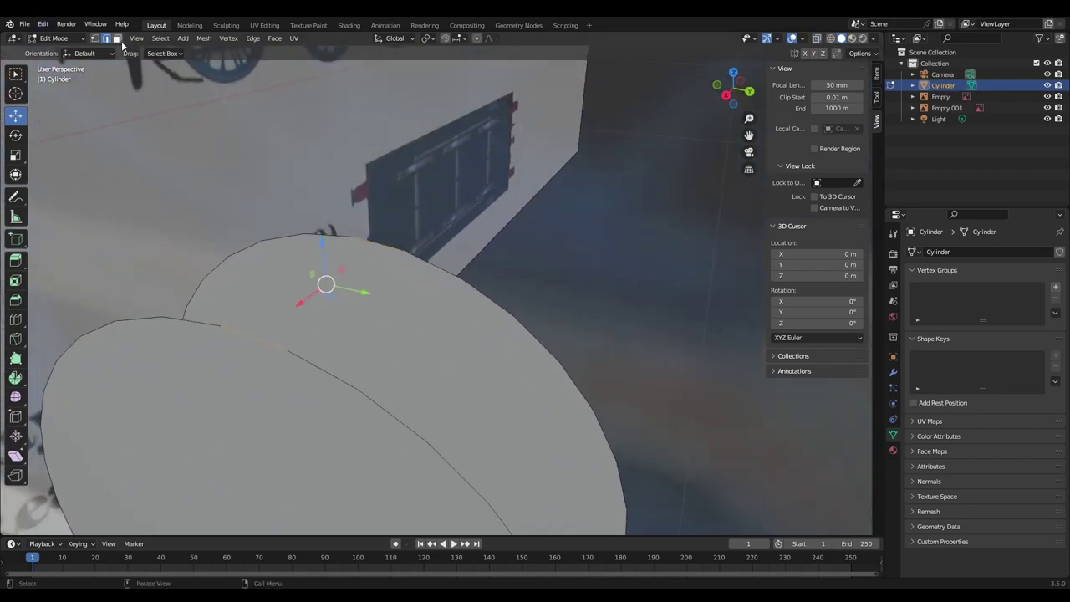
{"action": "left_click", "coordinate": [311, 329]}
Step: Fill the remaining gap around the hub with faces so the two hub discs form a closed cylinder
{"action": "scroll", "coordinate": [315, 335], "scroll_direction": "down", "scroll_amount": 7}
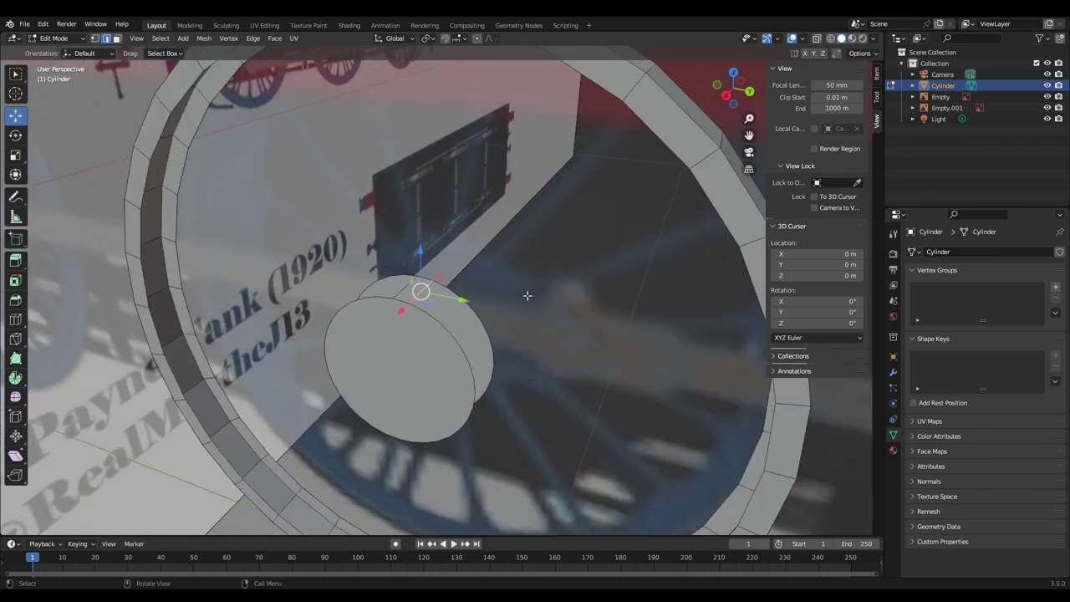
{"action": "scroll", "coordinate": [528, 296], "scroll_direction": "up", "scroll_amount": 4}
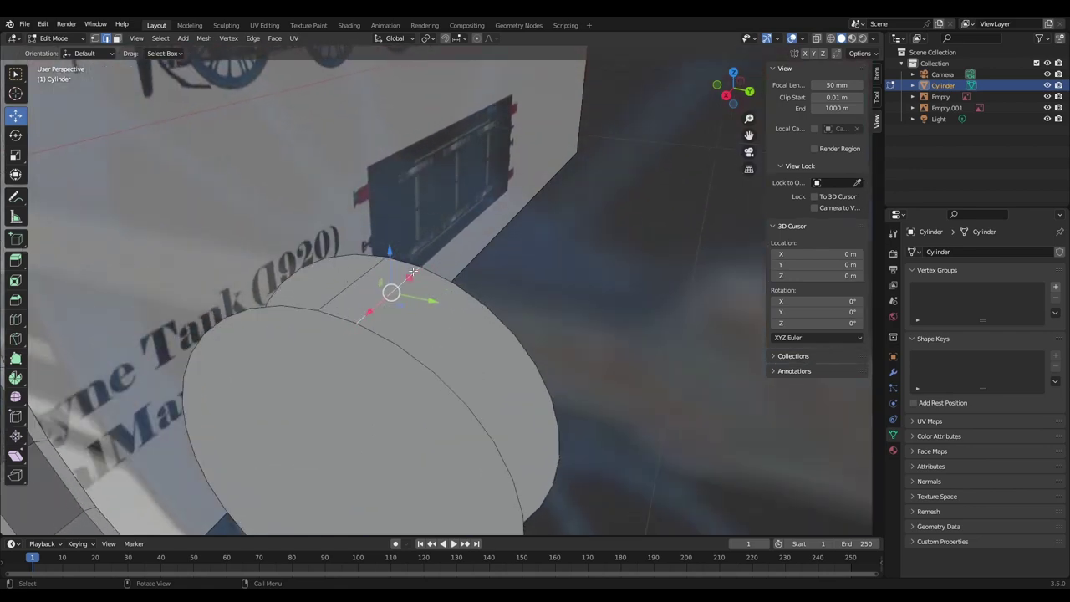
{"action": "scroll", "coordinate": [558, 391], "scroll_direction": "down", "scroll_amount": 3}
{"action": "middle_click_drag", "start_coordinate": [557, 390], "coordinate": [544, 334]}
{"action": "key", "text": "f"}
{"action": "key", "text": "f"}
{"action": "key", "text": "f"}
{"action": "key", "text": "f"}
{"action": "key", "text": "f"}
{"action": "key", "text": "f"}
{"action": "key", "text": "f"}
{"action": "key", "text": "f"}
{"action": "key", "text": "f"}
{"action": "key", "text": "f"}
{"action": "key", "text": "f"}
{"action": "key", "text": "f"}
{"action": "key", "text": "f"}
{"action": "key", "text": "f"}
{"action": "key", "text": "f"}
{"action": "key", "text": "f"}
{"action": "key", "text": "f"}
{"action": "key", "text": "f"}
{"action": "key", "text": "f"}
{"action": "key", "text": "f"}
Step: Select two opposite inner edges at the top of the rim and fill a face between them
{"action": "middle_click_drag", "start_coordinate": [510, 176], "coordinate": [502, 326], "text": "shift"}
{"action": "scroll", "coordinate": [501, 325], "scroll_direction": "up", "scroll_amount": 2}
{"action": "left_click", "coordinate": [468, 174]}
{"action": "left_click", "coordinate": [470, 142], "text": "shift"}
{"action": "scroll", "coordinate": [475, 154], "scroll_direction": "down", "scroll_amount": 4}
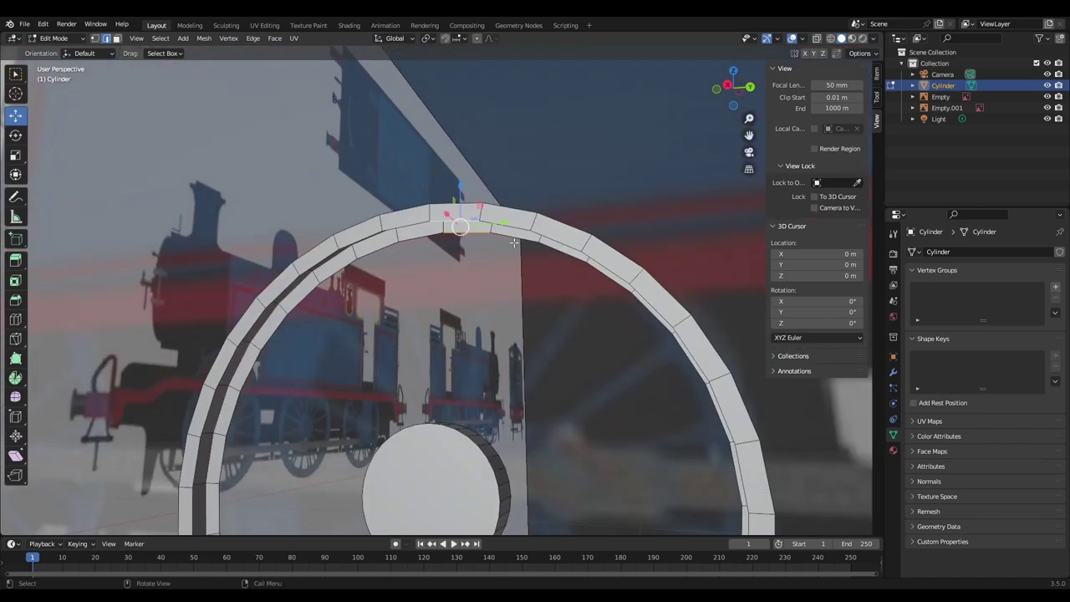
{"action": "scroll", "coordinate": [511, 256], "scroll_direction": "up", "scroll_amount": 1}
{"action": "key", "text": "f"}
Step: Fill the rest of the rim's inner gap with faces all the way around
{"action": "middle_click_drag", "start_coordinate": [495, 218], "coordinate": [455, 199]}
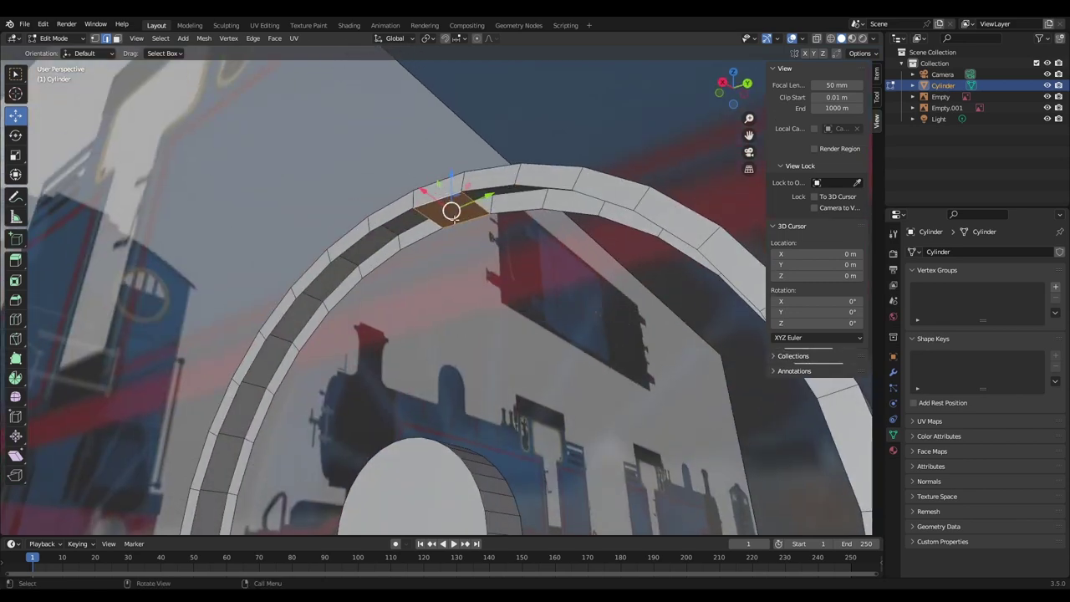
{"action": "left_click", "coordinate": [475, 203]}
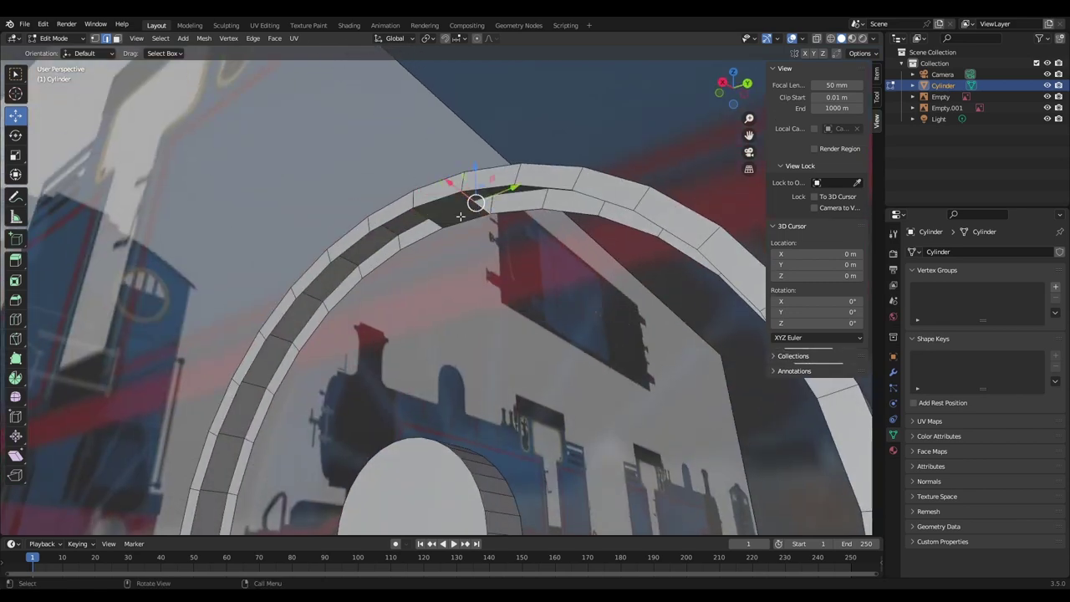
{"action": "key", "text": "f"}
{"action": "key", "text": "f"}
{"action": "key", "text": "f"}
{"action": "key", "text": "f"}
{"action": "key", "text": "f"}
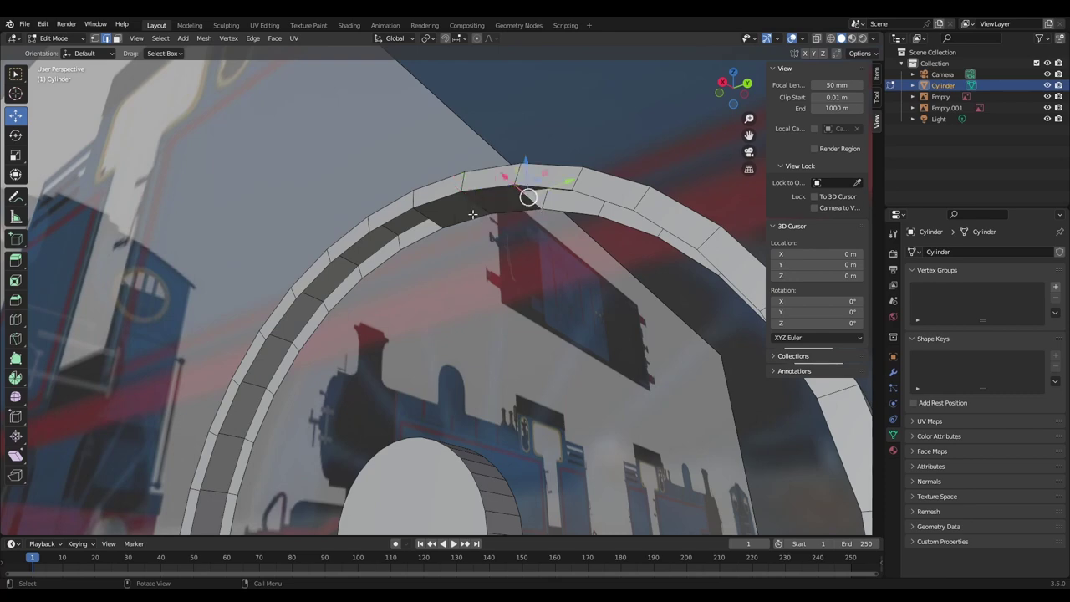
{"action": "key", "text": "f"}
{"action": "key", "text": "f"}
{"action": "key", "text": "f"}
{"action": "key", "text": "f"}
{"action": "key", "text": "f"}
{"action": "key", "text": "f"}
{"action": "key", "text": "f"}
{"action": "key", "text": "f"}
{"action": "key", "text": "f"}
{"action": "key", "text": "f"}
{"action": "key", "text": "f"}
{"action": "key", "text": "f"}
{"action": "key", "text": "f"}
{"action": "key", "text": "f"}
{"action": "key", "text": "f"}
{"action": "key", "text": "f"}
Step: Examine the closed rim and hub in Object Mode against the locomotive reference image
{"action": "middle_click_drag", "start_coordinate": [452, 230], "coordinate": [490, 299]}
{"action": "scroll", "coordinate": [505, 321], "scroll_direction": "down", "scroll_amount": 6}
{"action": "key", "text": "Tab"}
{"action": "scroll", "coordinate": [490, 299], "scroll_direction": "down", "scroll_amount": 4}
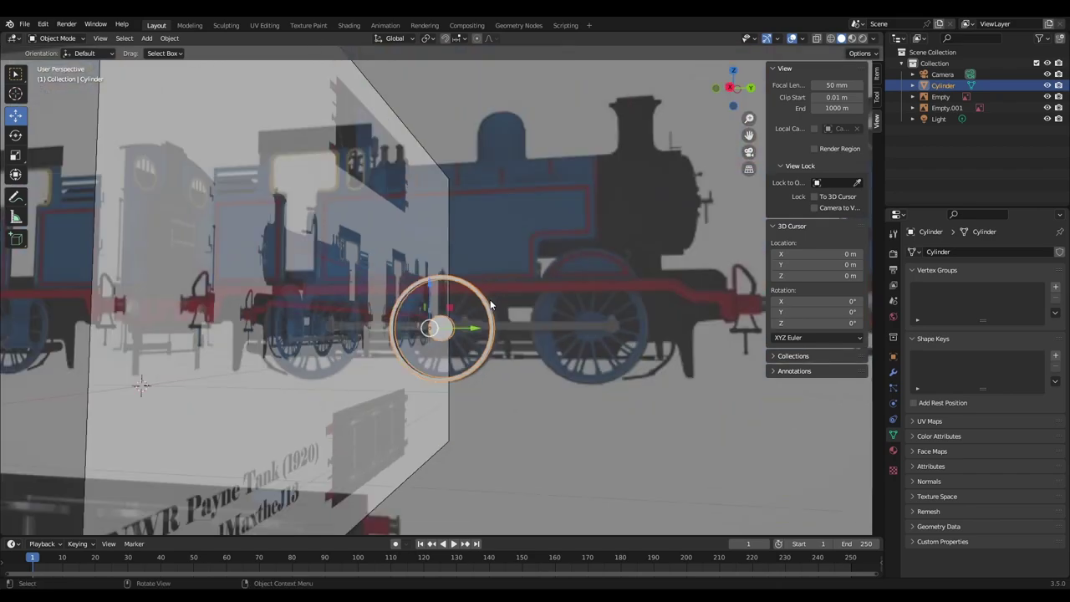
{"action": "scroll", "coordinate": [490, 299], "scroll_direction": "up", "scroll_amount": 5}
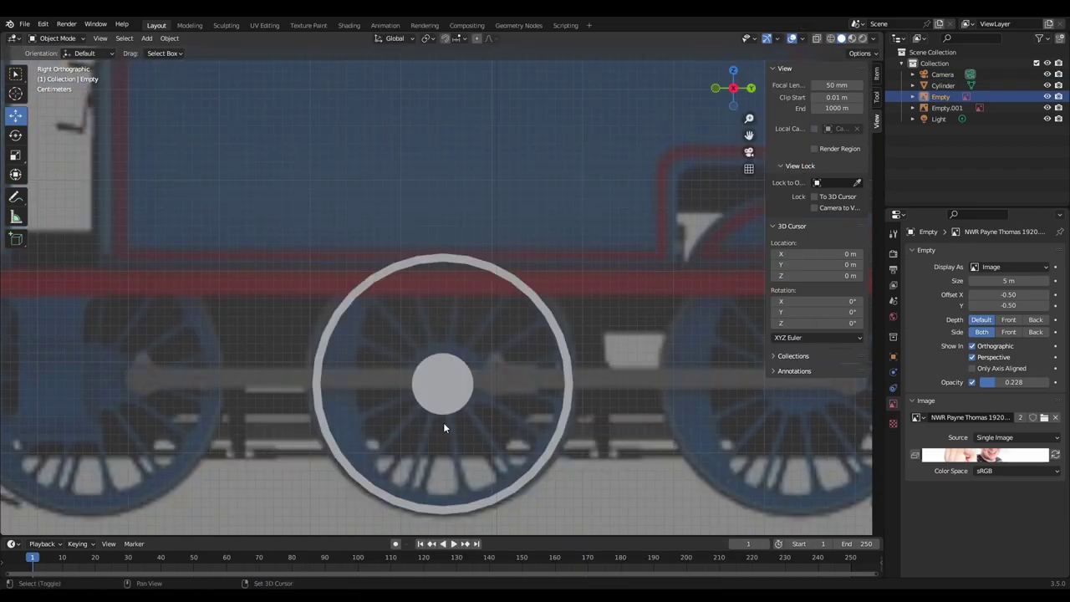
{"action": "middle_click_drag", "start_coordinate": [443, 422], "coordinate": [409, 244], "text": "shift"}
{"action": "scroll", "coordinate": [491, 271], "scroll_direction": "up", "scroll_amount": 3}
{"action": "middle_click_drag", "start_coordinate": [490, 271], "coordinate": [446, 324]}
Step: Select the wheel's inner-side rim and hub faces in Edit Mode and extrude them about 0.0032 m
{"action": "left_click", "coordinate": [431, 336]}
{"action": "left_click", "coordinate": [751, 90]}
{"action": "scroll", "coordinate": [577, 177], "scroll_direction": "down", "scroll_amount": 4}
{"action": "key", "text": "Tab"}
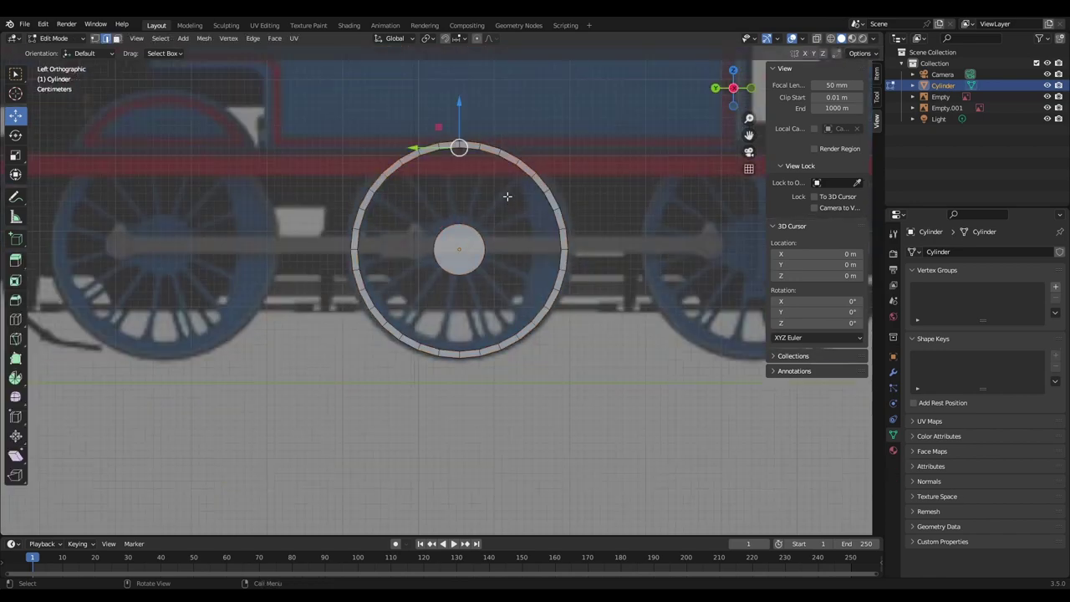
{"action": "scroll", "coordinate": [506, 197], "scroll_direction": "down", "scroll_amount": 1}
{"action": "left_click", "coordinate": [118, 40]}
{"action": "left_click_drag", "start_coordinate": [299, 86], "coordinate": [422, 338]}
{"action": "left_click_drag", "start_coordinate": [333, 108], "coordinate": [642, 241], "text": "shift"}
{"action": "left_click_drag", "start_coordinate": [513, 165], "coordinate": [637, 459], "text": "shift"}
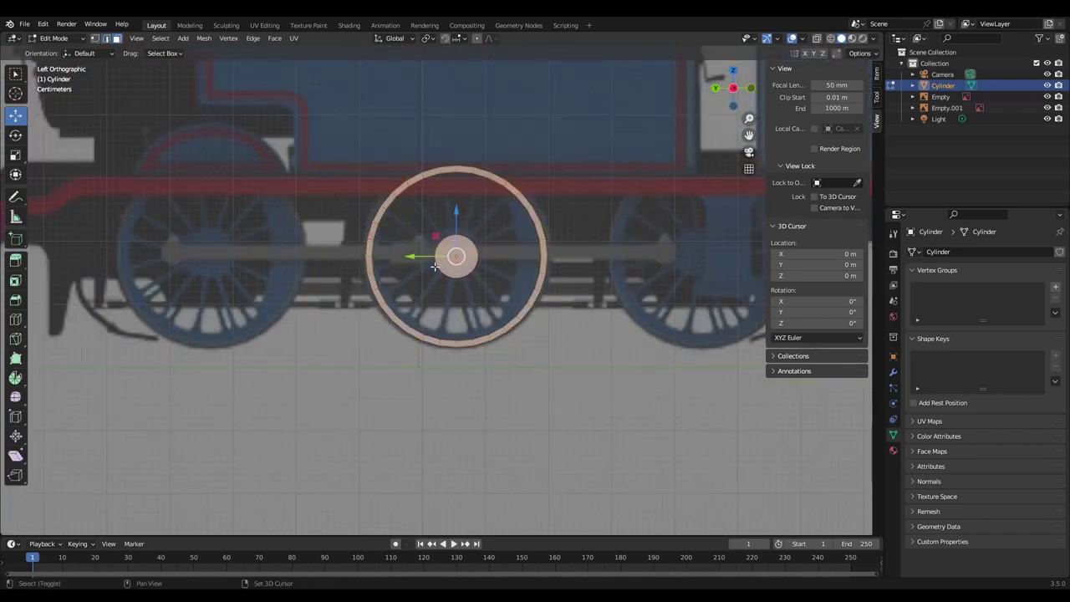
{"action": "left_click", "coordinate": [717, 91]}
{"action": "scroll", "coordinate": [593, 210], "scroll_direction": "up", "scroll_amount": 5}
{"action": "middle_click_drag", "start_coordinate": [493, 377], "coordinate": [461, 313], "text": "shift"}
{"action": "key", "text": "e"}
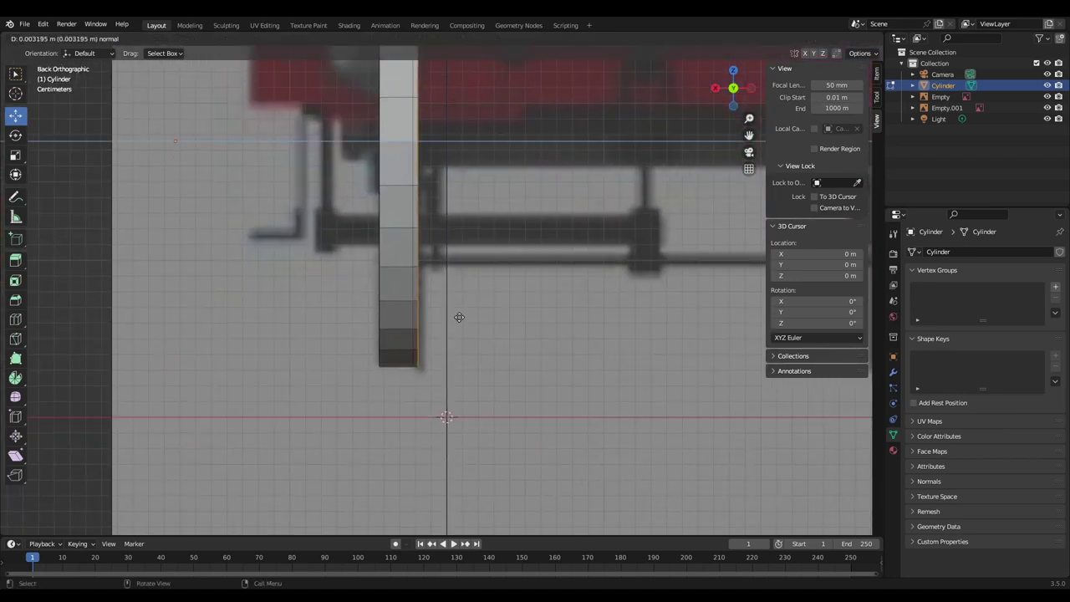
{"action": "left_click", "coordinate": [458, 317]}
Step: Scale the extruded inner-side faces by 1.036 to form the wheel flange
{"action": "key", "text": "s"}
{"action": "left_click", "coordinate": [464, 327]}
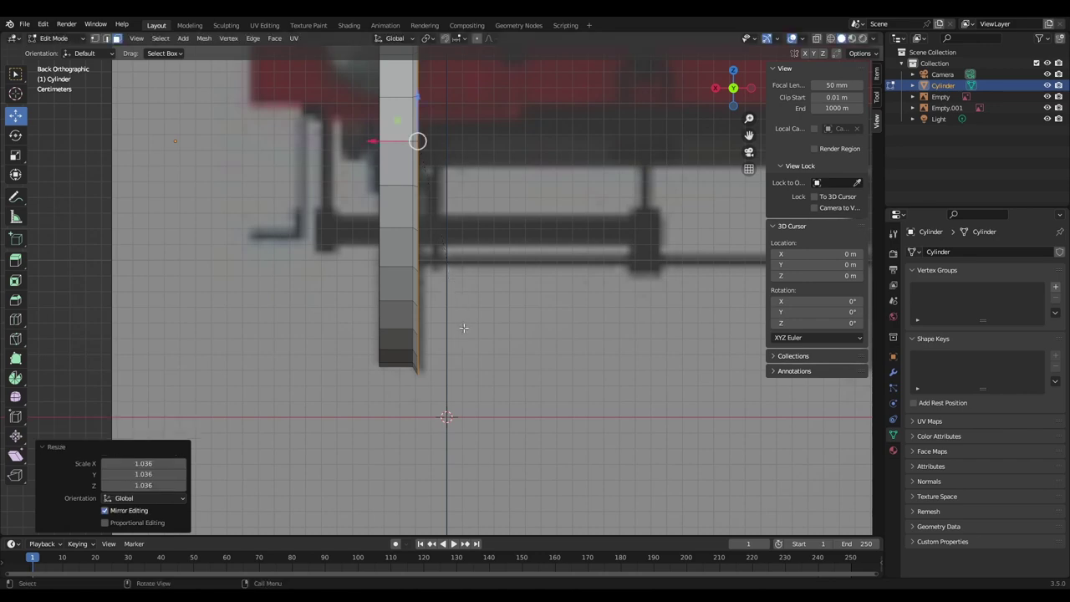
{"action": "key", "text": "Tab"}
{"action": "middle_click_drag", "start_coordinate": [471, 326], "coordinate": [461, 299]}
{"action": "scroll", "coordinate": [450, 295], "scroll_direction": "up", "scroll_amount": 6}
Step: Bevel the edge loop where the wheel's rim meets the flange by about 0.0196 m
{"action": "key", "text": "Tab"}
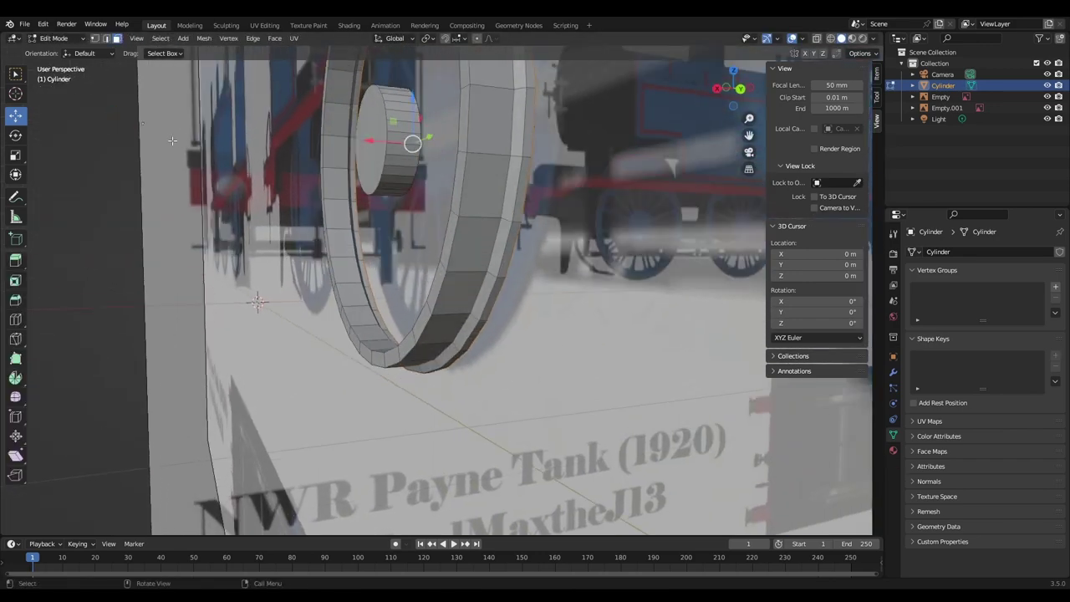
{"action": "left_click", "coordinate": [104, 41]}
{"action": "left_click", "coordinate": [478, 292]}
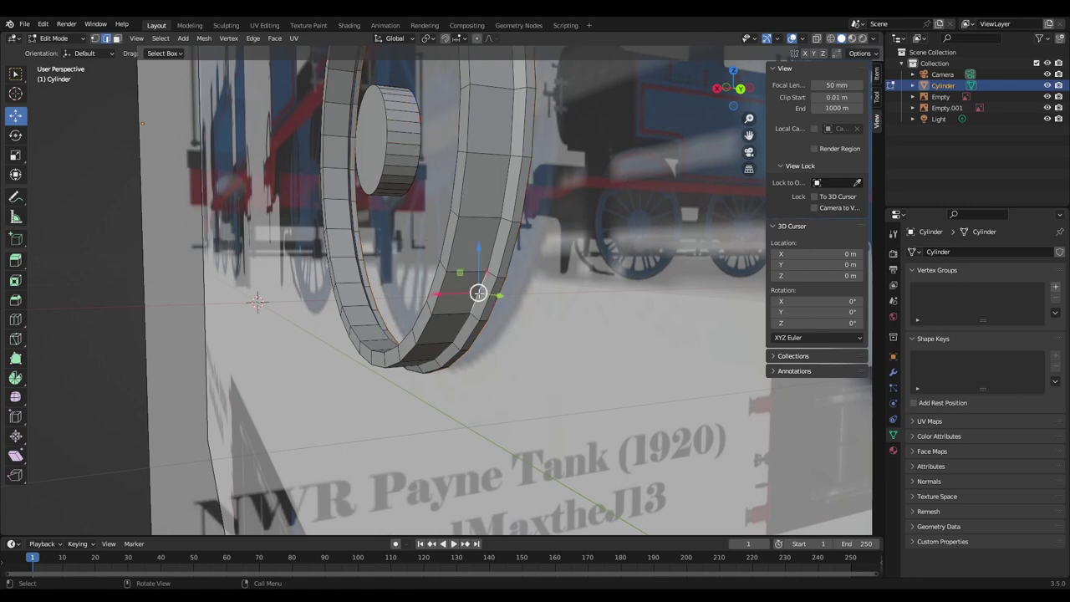
{"action": "left_click", "coordinate": [488, 264], "text": "alt"}
{"action": "middle_click_drag", "start_coordinate": [464, 281], "coordinate": [526, 150]}
{"action": "left_click", "coordinate": [478, 284]}
{"action": "scroll", "coordinate": [475, 283], "scroll_direction": "down", "scroll_amount": 5}
{"action": "middle_click_drag", "start_coordinate": [647, 259], "coordinate": [508, 231]}
{"action": "scroll", "coordinate": [507, 231], "scroll_direction": "up", "scroll_amount": 7}
{"action": "left_click", "coordinate": [432, 239], "text": "ctrl+alt"}
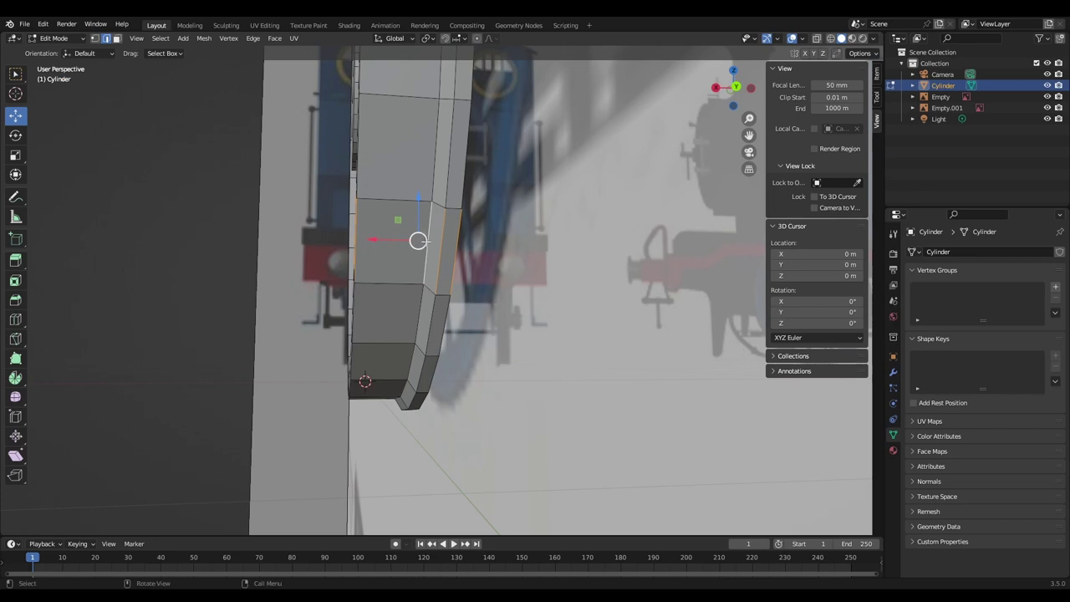
{"action": "left_click", "coordinate": [433, 163], "text": "alt"}
{"action": "left_click", "coordinate": [433, 171]}
{"action": "left_click", "coordinate": [434, 171], "text": "ctrl+alt"}
{"action": "left_click", "coordinate": [429, 216], "text": "ctrl+alt"}
{"action": "left_click", "coordinate": [429, 173], "text": "ctrl+alt"}
{"action": "left_click", "coordinate": [430, 172], "text": "alt"}
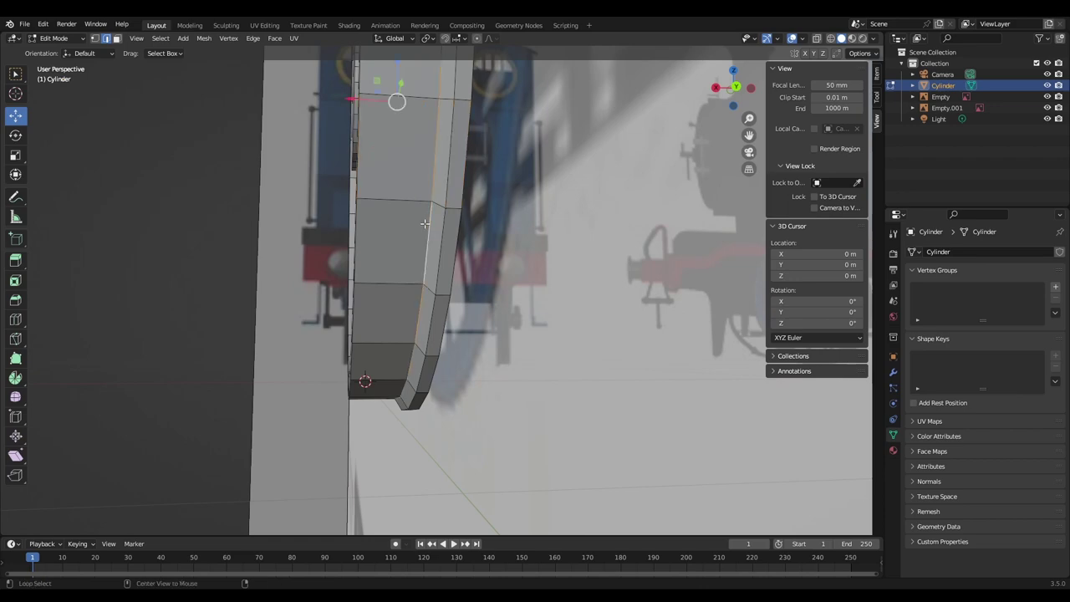
{"action": "left_click", "coordinate": [418, 205]}
{"action": "left_click", "coordinate": [427, 243], "text": "alt"}
{"action": "scroll", "coordinate": [428, 246], "scroll_direction": "down", "scroll_amount": 5}
{"action": "middle_click_drag", "start_coordinate": [428, 245], "coordinate": [80, 343]}
{"action": "scroll", "coordinate": [464, 292], "scroll_direction": "up", "scroll_amount": 6}
{"action": "middle_click_drag", "start_coordinate": [505, 309], "coordinate": [532, 366], "text": "shift"}
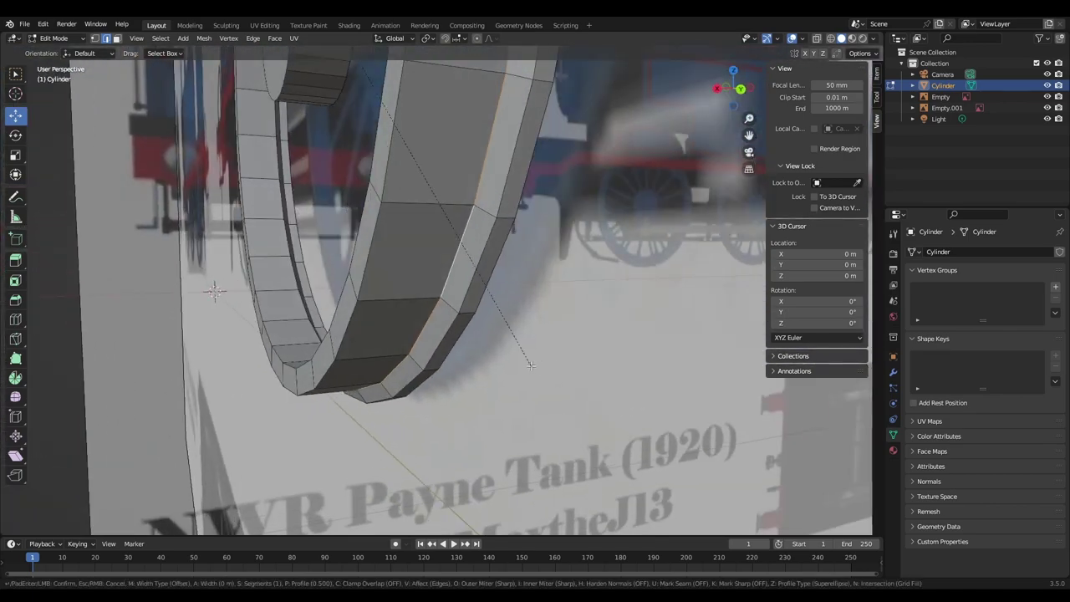
{"action": "key", "text": "ctrl+b"}
{"action": "left_click", "coordinate": [480, 378]}
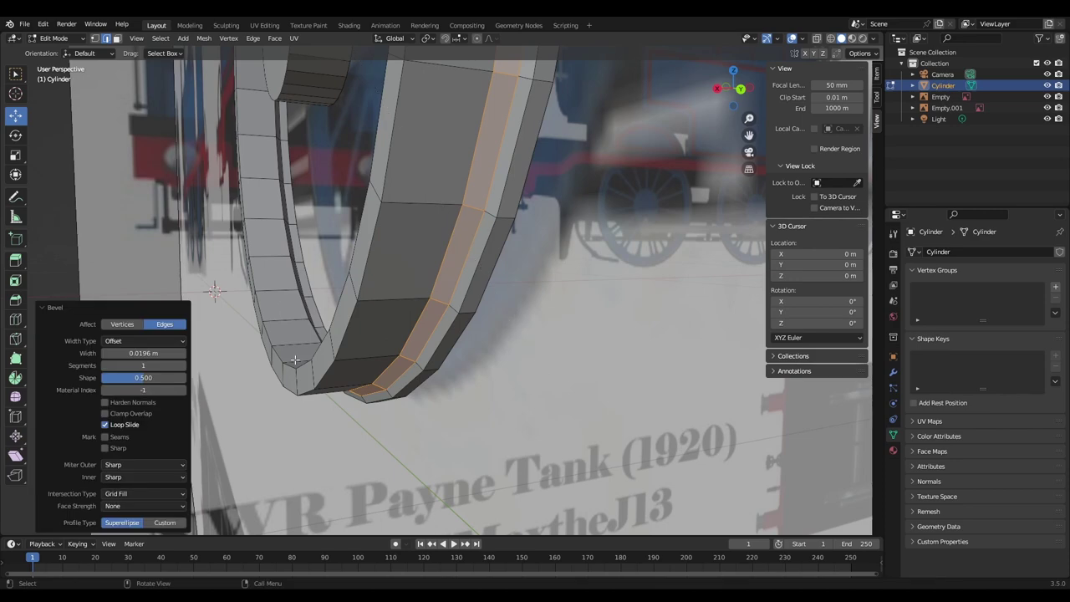
Step: Increase the number of segments in the flange bevel and return to Object Mode
{"action": "left_click", "coordinate": [184, 366]}
{"action": "left_click", "coordinate": [184, 366]}
{"action": "key", "text": "Tab"}
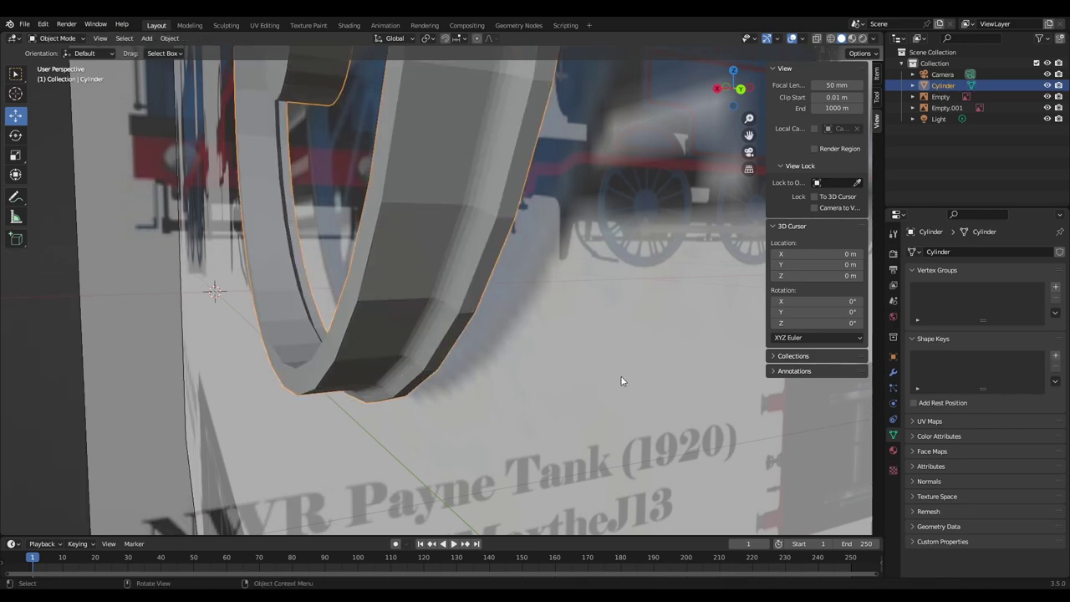
Step: Apply smooth shading to the whole wheel in Object Mode
{"action": "scroll", "coordinate": [602, 377], "scroll_direction": "down", "scroll_amount": 5}
{"action": "left_click", "coordinate": [179, 279]}
{"action": "middle_click_drag", "start_coordinate": [458, 182], "coordinate": [548, 235]}
{"action": "left_click", "coordinate": [463, 243]}
{"action": "right_click", "coordinate": [463, 243]}
{"action": "left_click", "coordinate": [453, 258]}
Step: Compare the wheel's rim and hub with the locomotive drawing in the see-through right orthographic view
{"action": "left_click", "coordinate": [739, 93]}
{"action": "left_click", "coordinate": [819, 39]}
{"action": "scroll", "coordinate": [488, 201], "scroll_direction": "down", "scroll_amount": 3}
{"action": "scroll", "coordinate": [491, 201], "scroll_direction": "up", "scroll_amount": 3}
{"action": "left_click", "coordinate": [611, 395]}
{"action": "scroll", "coordinate": [433, 317], "scroll_direction": "up", "scroll_amount": 3}
{"action": "middle_click_drag", "start_coordinate": [420, 226], "coordinate": [473, 332], "text": "shift"}
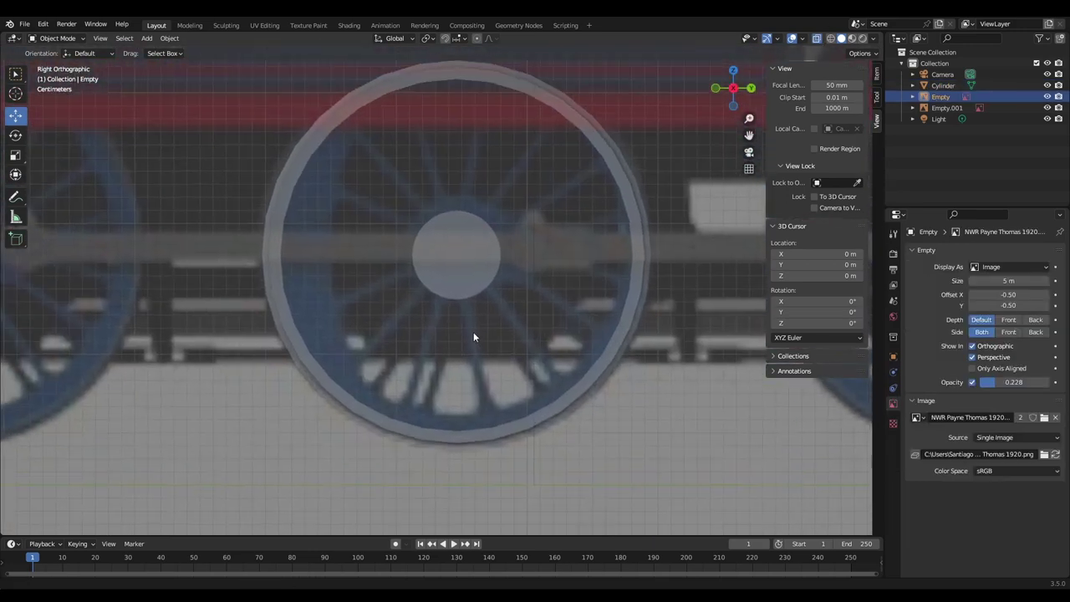
Step: Select the loop of faces inside the wheel's rim and scale it by 0.929 to thicken the rim inward
{"action": "left_click", "coordinate": [340, 394]}
{"action": "key", "text": "Tab"}
{"action": "middle_click_drag", "start_coordinate": [513, 393], "coordinate": [506, 425]}
{"action": "left_click", "coordinate": [818, 39]}
{"action": "middle_click_drag", "start_coordinate": [510, 251], "coordinate": [451, 163]}
{"action": "left_click", "coordinate": [118, 38]}
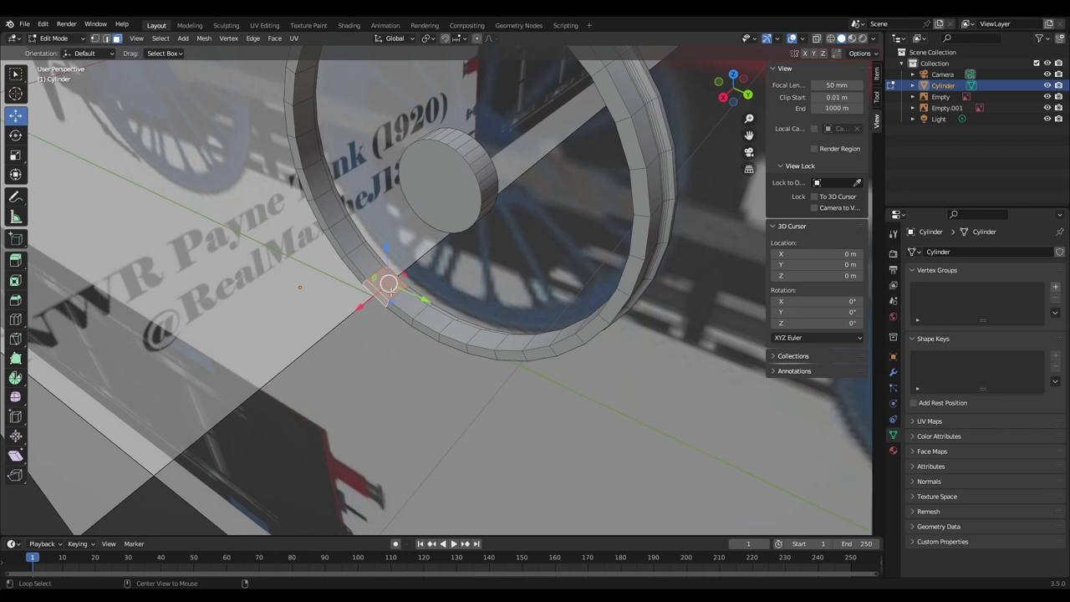
{"action": "left_click", "coordinate": [381, 286], "text": "alt"}
{"action": "left_click", "coordinate": [723, 97]}
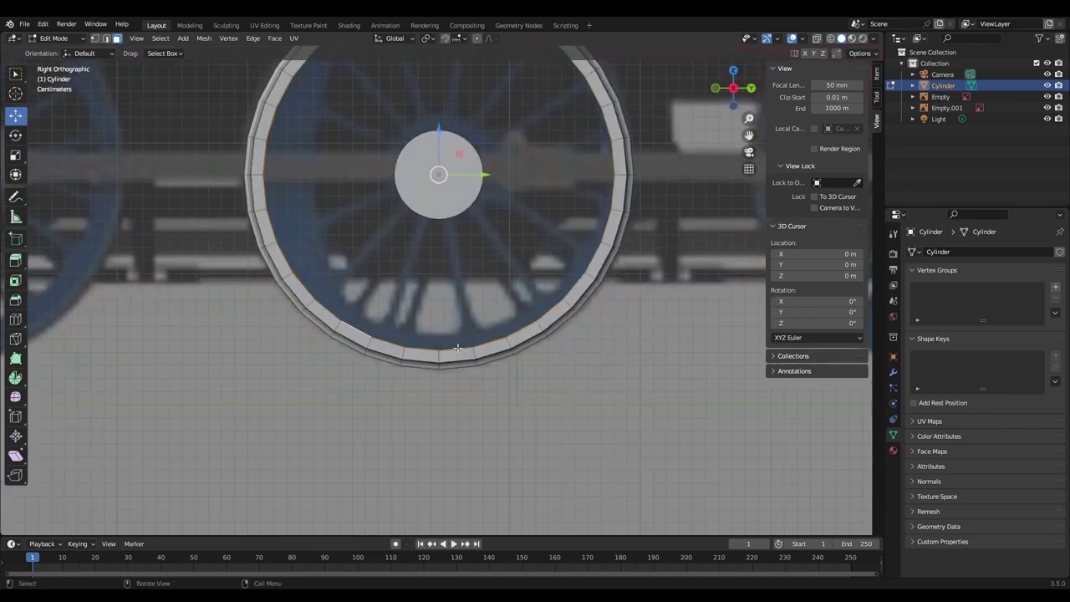
{"action": "key", "text": "s"}
{"action": "left_click", "coordinate": [452, 335]}
Step: Examine the thickened rim, the hub and the drawing's spoke layout in Object Mode, comparing the neighbouring wheels
{"action": "left_click", "coordinate": [817, 39]}
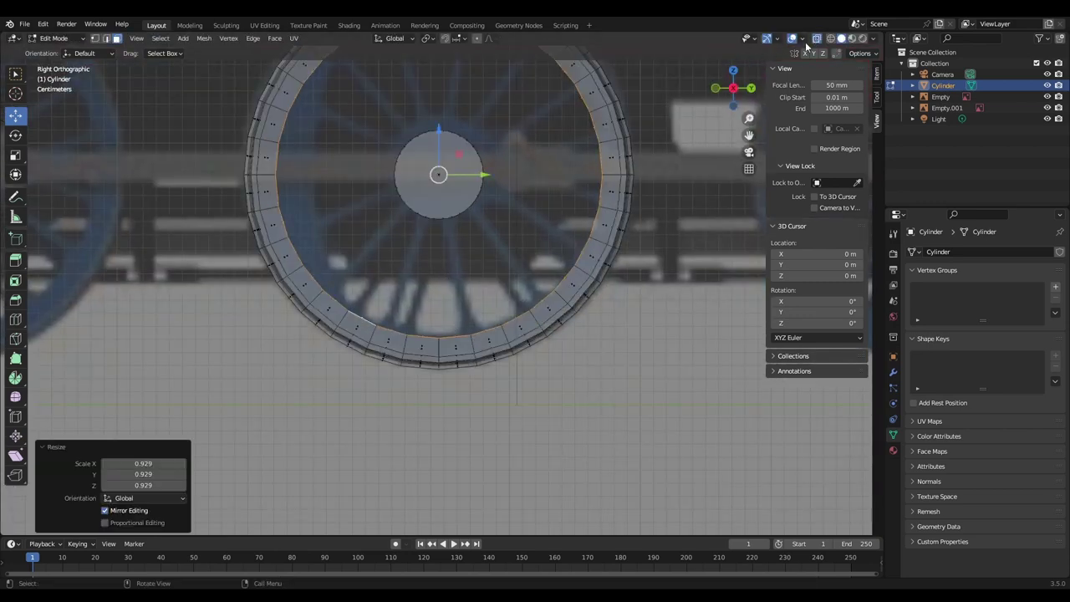
{"action": "key", "text": "Tab"}
{"action": "scroll", "coordinate": [587, 187], "scroll_direction": "down", "scroll_amount": 8}
{"action": "left_click", "coordinate": [504, 285]}
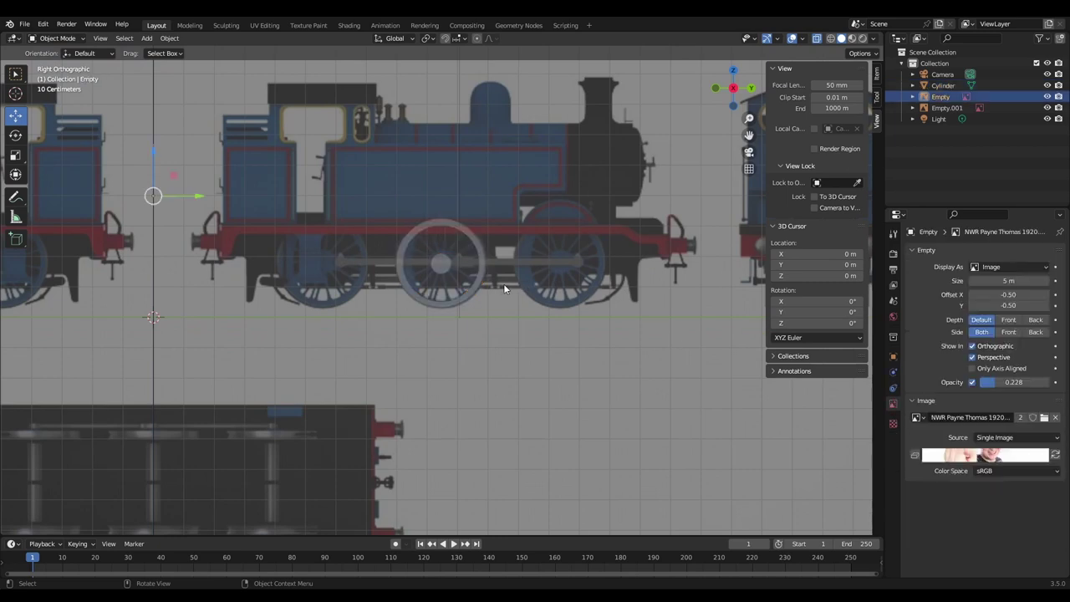
{"action": "scroll", "coordinate": [247, 253], "scroll_direction": "up", "scroll_amount": 7}
{"action": "middle_click_drag", "start_coordinate": [563, 133], "coordinate": [562, 225], "text": "shift"}
{"action": "middle_click_drag", "start_coordinate": [301, 304], "coordinate": [599, 271], "text": "shift"}
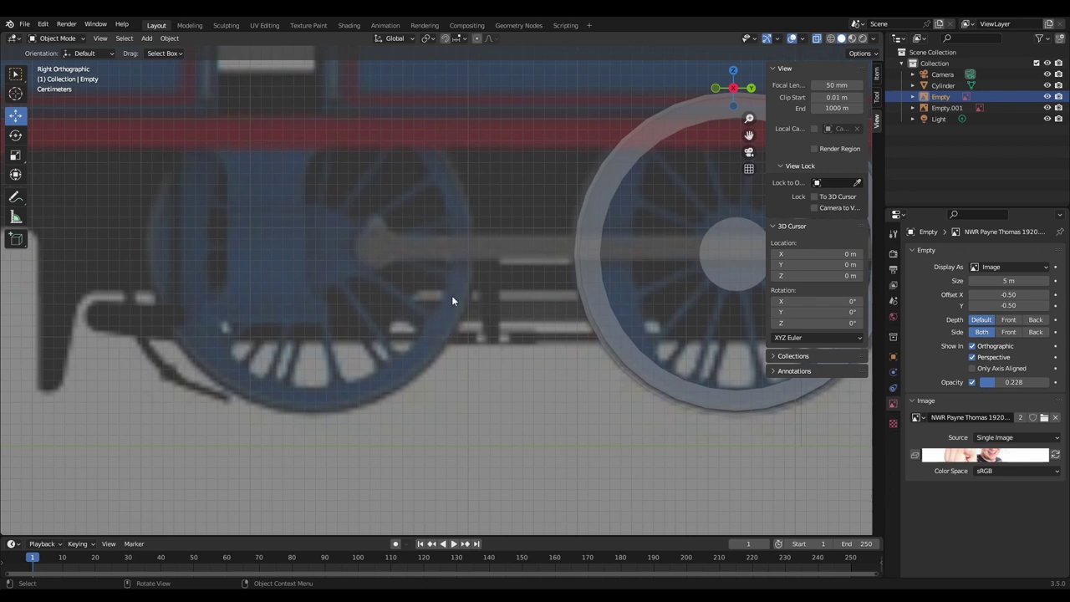
{"action": "middle_click_drag", "start_coordinate": [574, 267], "coordinate": [313, 302], "text": "shift"}
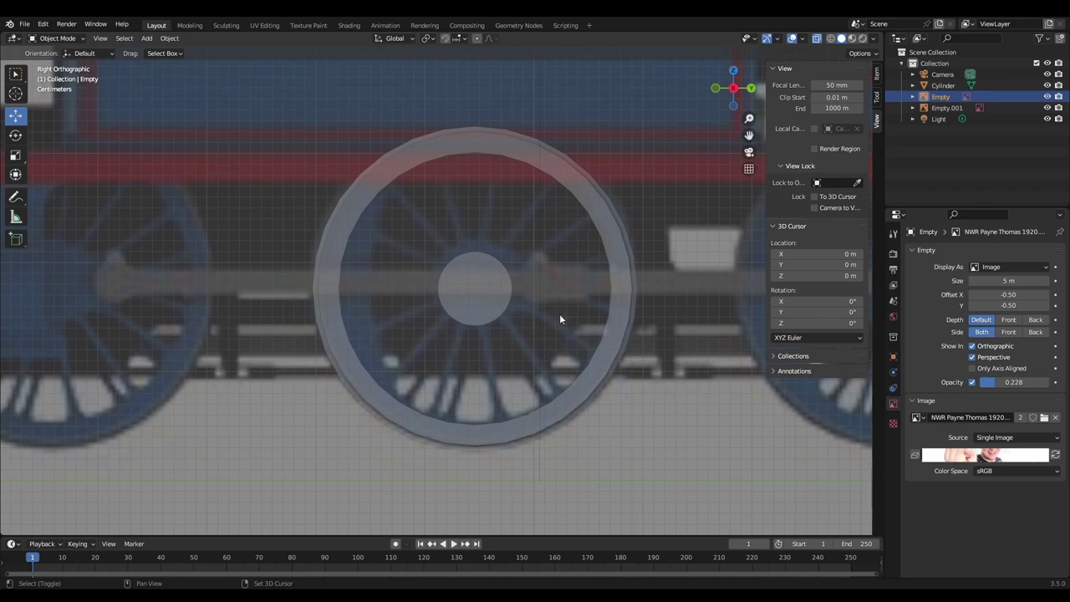
{"action": "left_click", "coordinate": [463, 296]}
{"action": "scroll", "coordinate": [552, 301], "scroll_direction": "up", "scroll_amount": 5}
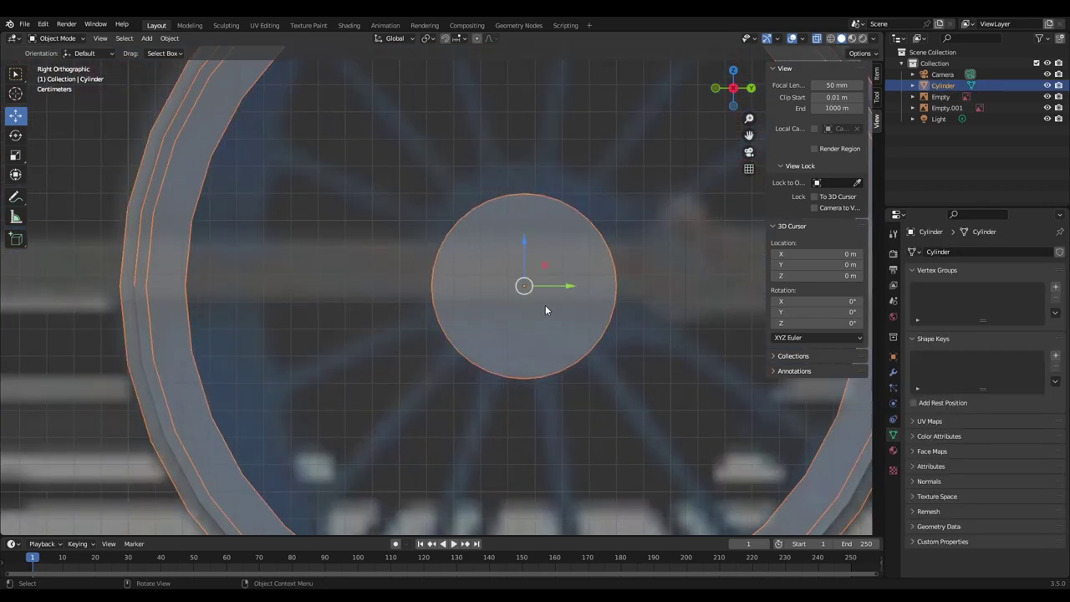
{"action": "scroll", "coordinate": [545, 310], "scroll_direction": "down", "scroll_amount": 4}
{"action": "middle_click_drag", "start_coordinate": [507, 219], "coordinate": [536, 248], "text": "shift"}
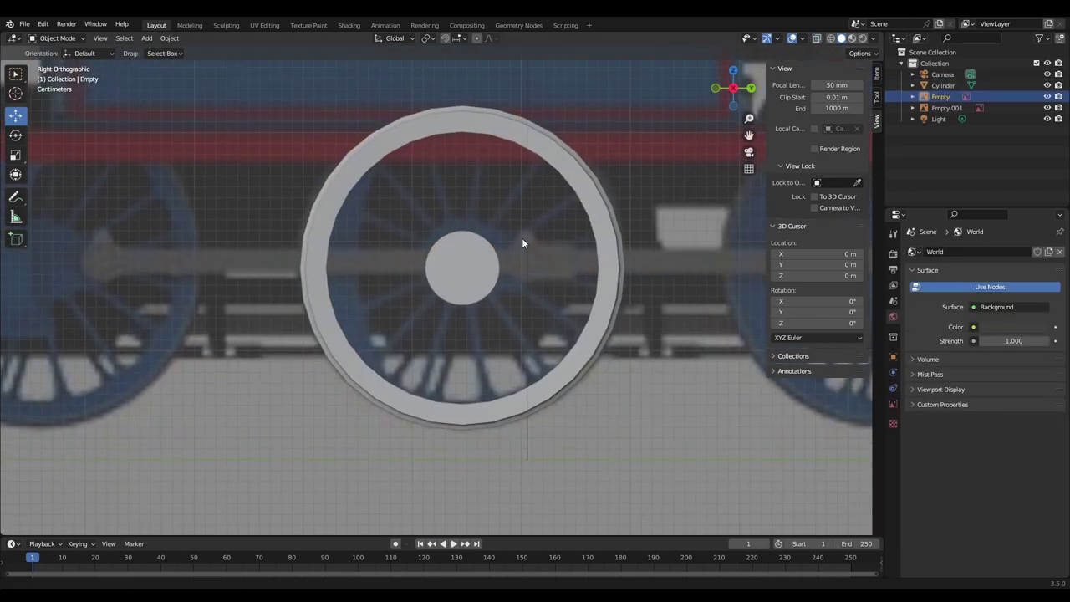
{"action": "scroll", "coordinate": [522, 293], "scroll_direction": "up", "scroll_amount": 3}
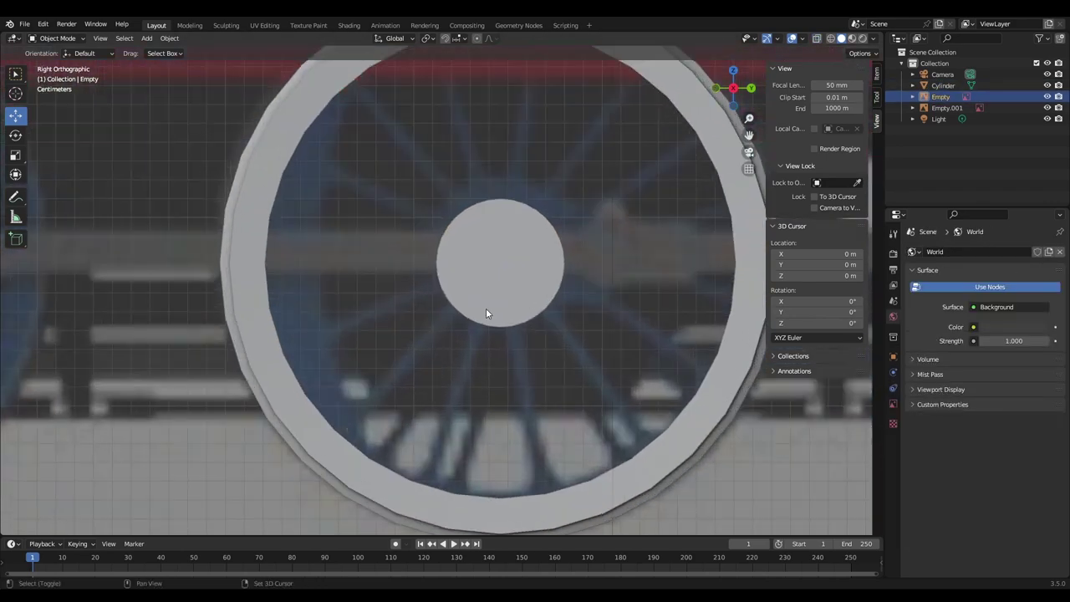
Step: Add a 2 m cube and scale it by 0.092
{"action": "key", "text": "shift+a"}
{"action": "left_click", "coordinate": [566, 323]}
{"action": "scroll", "coordinate": [498, 391], "scroll_direction": "down", "scroll_amount": 4}
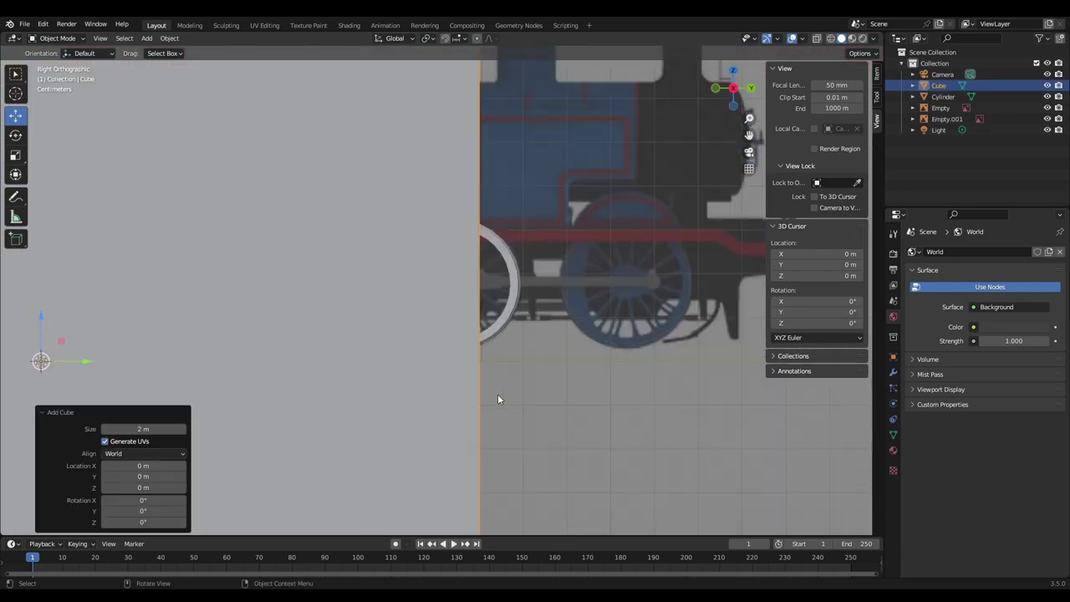
{"action": "scroll", "coordinate": [497, 393], "scroll_direction": "down", "scroll_amount": 5}
{"action": "key", "text": "s"}
{"action": "left_click", "coordinate": [291, 342]}
Step: Move the cube between the wheel's hub and lower rim and scale it by 0.308
{"action": "key", "text": "g"}
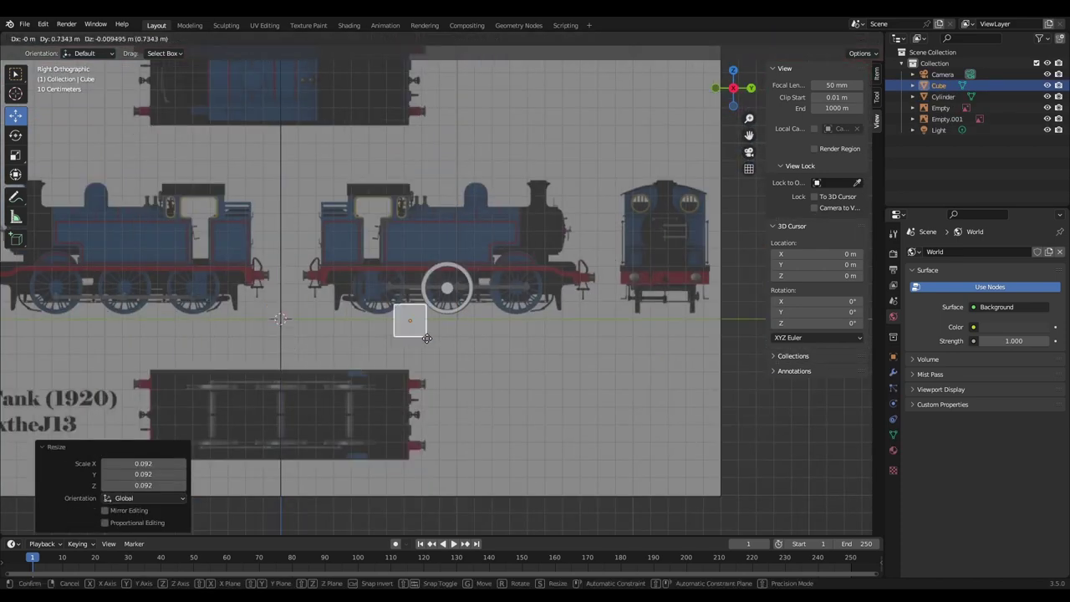
{"action": "left_click", "coordinate": [462, 322]}
{"action": "scroll", "coordinate": [465, 324], "scroll_direction": "up", "scroll_amount": 8}
{"action": "key", "text": "s"}
{"action": "left_click", "coordinate": [489, 379]}
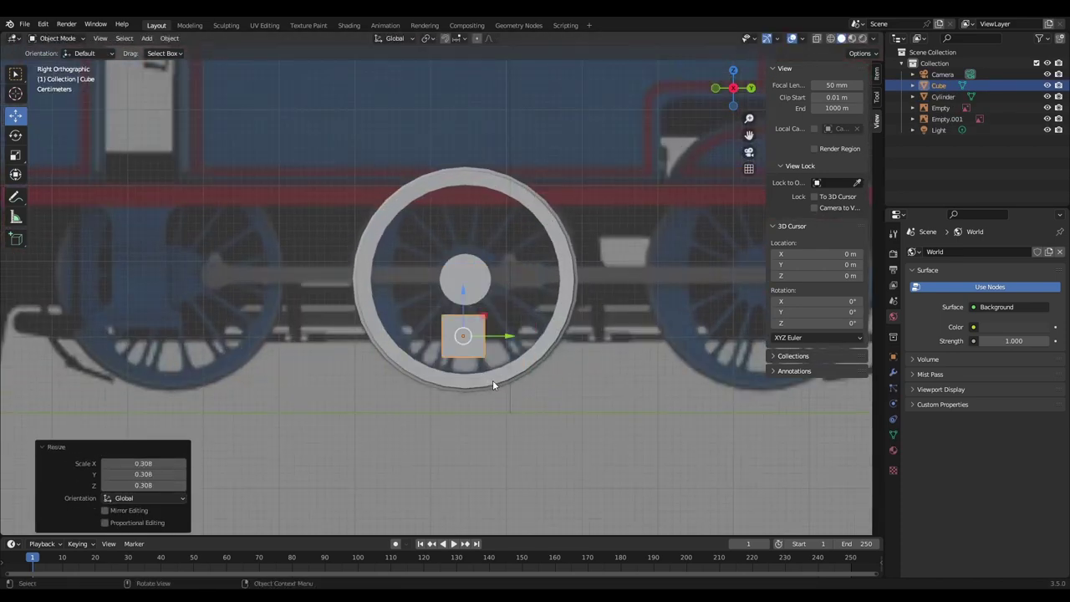
Step: Shrink the cube further and move it about 0.0041 m in Y and 0.0218 m in Z to just below the hub
{"action": "scroll", "coordinate": [492, 360], "scroll_direction": "up", "scroll_amount": 7}
{"action": "left_click", "coordinate": [819, 40]}
{"action": "middle_click_drag", "start_coordinate": [608, 468], "coordinate": [558, 360], "text": "shift"}
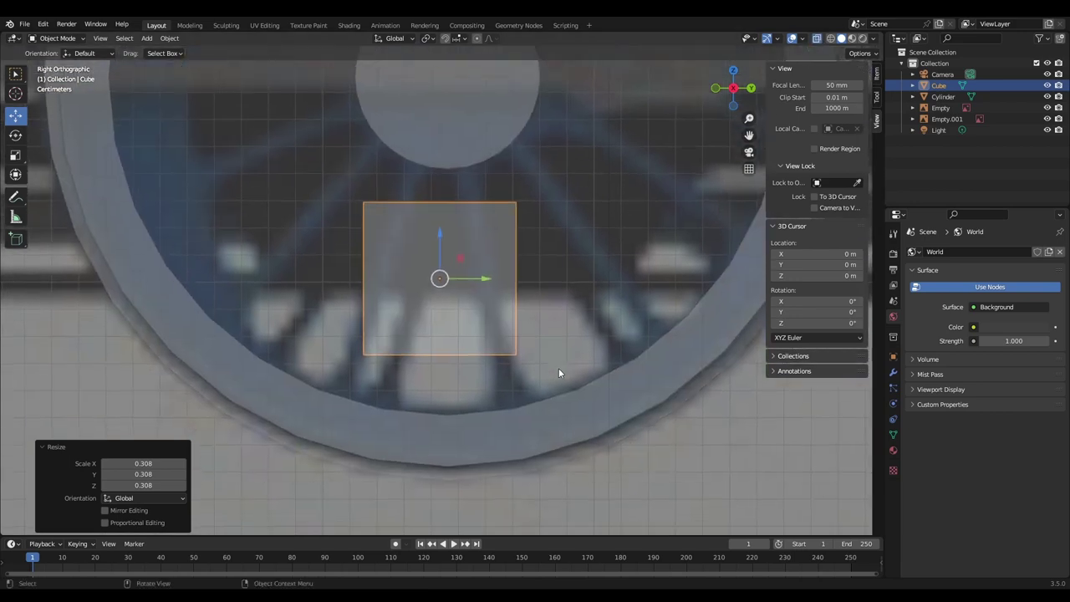
{"action": "key", "text": "s"}
{"action": "left_click", "coordinate": [507, 362]}
{"action": "left_click_drag", "start_coordinate": [442, 282], "coordinate": [453, 222]}
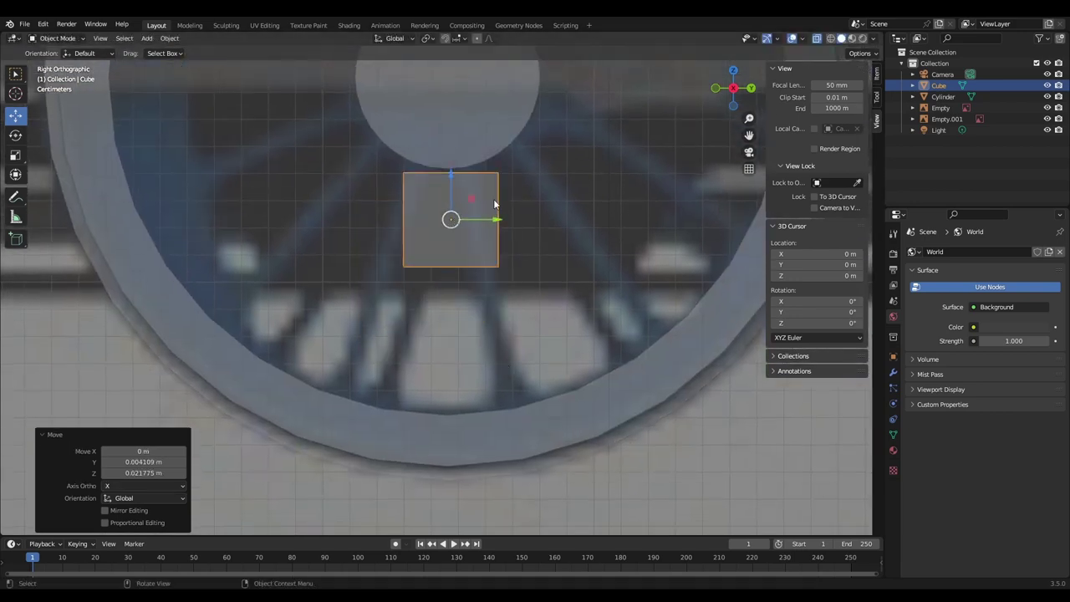
Step: Move the cube's mesh outward along X in Edit Mode so it stands clear of the wheel
{"action": "left_click", "coordinate": [817, 40]}
{"action": "scroll", "coordinate": [686, 140], "scroll_direction": "down", "scroll_amount": 6}
{"action": "key", "text": "Tab"}
{"action": "middle_click_drag", "start_coordinate": [507, 225], "coordinate": [385, 256]}
{"action": "left_click_drag", "start_coordinate": [452, 266], "coordinate": [347, 282]}
{"action": "key", "text": "Tab"}
Step: Select the hub's outer face in the wheel's Edit Mode and snap the 3D cursor to it
{"action": "left_click", "coordinate": [462, 216]}
{"action": "middle_click_drag", "start_coordinate": [425, 216], "coordinate": [452, 234]}
{"action": "key", "text": "Tab"}
{"action": "scroll", "coordinate": [452, 234], "scroll_direction": "up", "scroll_amount": 1}
{"action": "left_click", "coordinate": [474, 235]}
{"action": "key", "text": "s"}
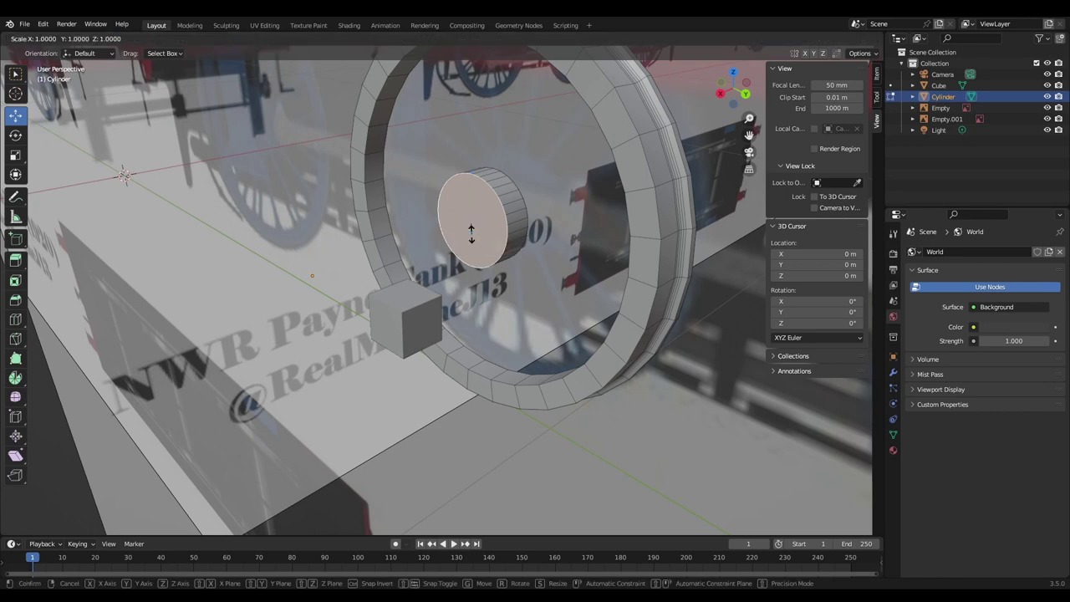
{"action": "left_click", "coordinate": [472, 234]}
{"action": "key", "text": "shift+s"}
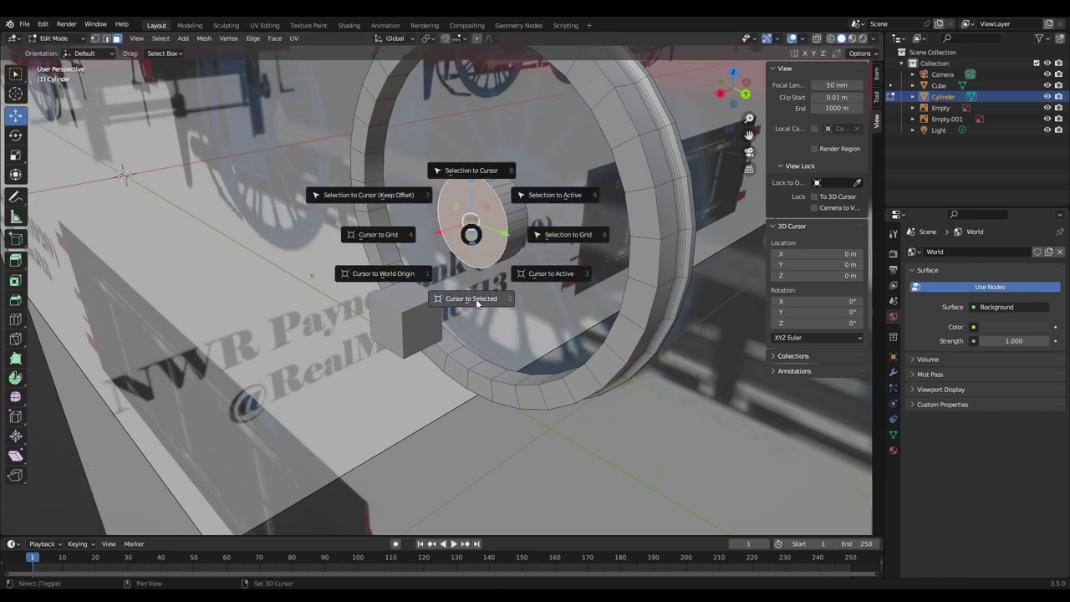
{"action": "left_click", "coordinate": [476, 299]}
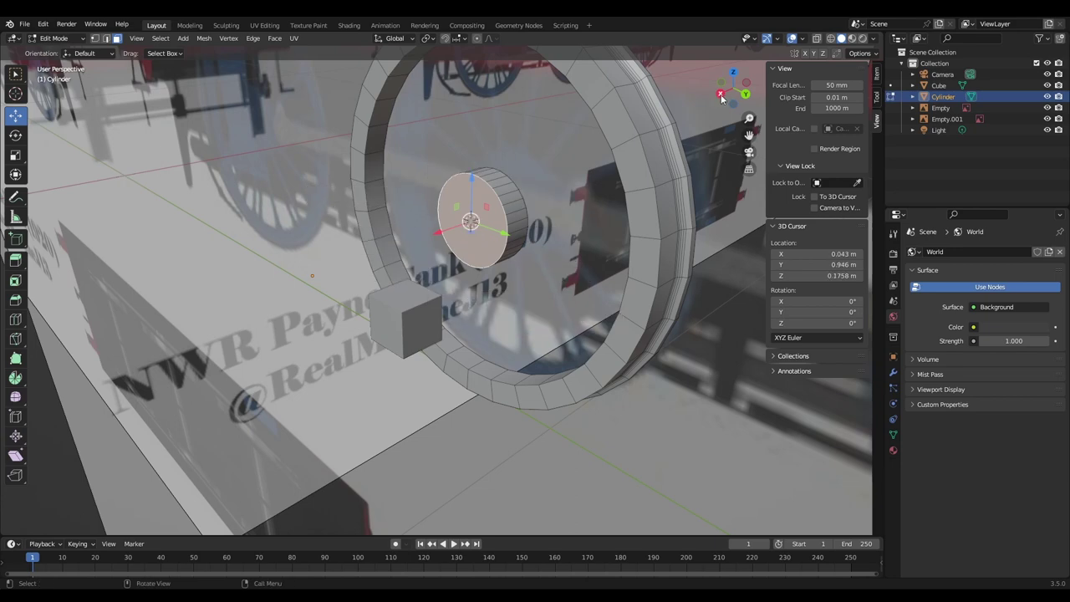
Step: Select the cube in Object Mode and snap it to the 3D cursor at the hub
{"action": "left_click", "coordinate": [721, 99]}
{"action": "key", "text": "Tab"}
{"action": "left_click", "coordinate": [490, 282]}
{"action": "middle_click_drag", "start_coordinate": [490, 282], "coordinate": [436, 300]}
{"action": "key", "text": "shift+s"}
{"action": "key", "text": "shift+s"}
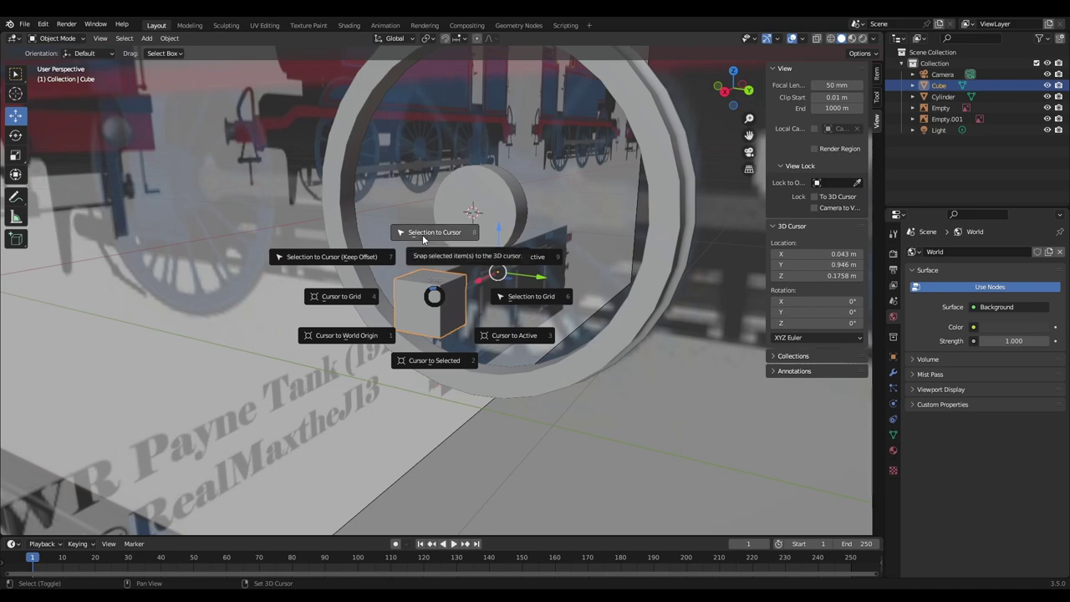
{"action": "left_click", "coordinate": [422, 234]}
Step: Move the cube's mesh about -0.1235 m along X into the wheel's thickness in Edit Mode
{"action": "left_click", "coordinate": [748, 91]}
{"action": "key", "text": "Tab"}
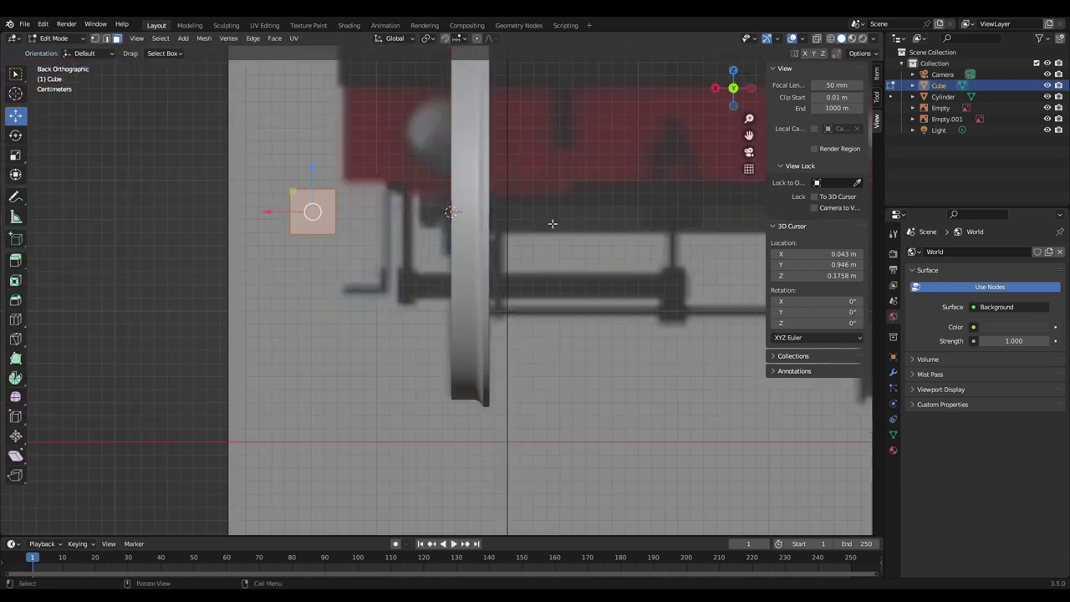
{"action": "left_click_drag", "start_coordinate": [266, 216], "coordinate": [429, 221]}
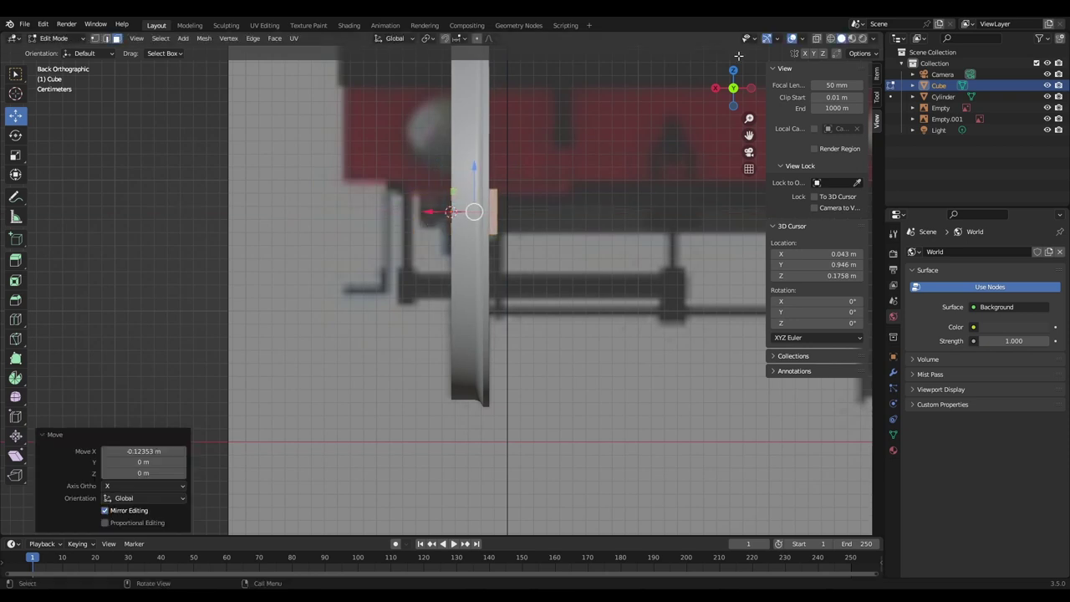
Step: Select the cube's inner-side vertices and move them about 0.0146 m along X to fit it within the wheel's thickness
{"action": "left_click", "coordinate": [819, 39]}
{"action": "key", "text": "Tab"}
{"action": "key", "text": "Tab"}
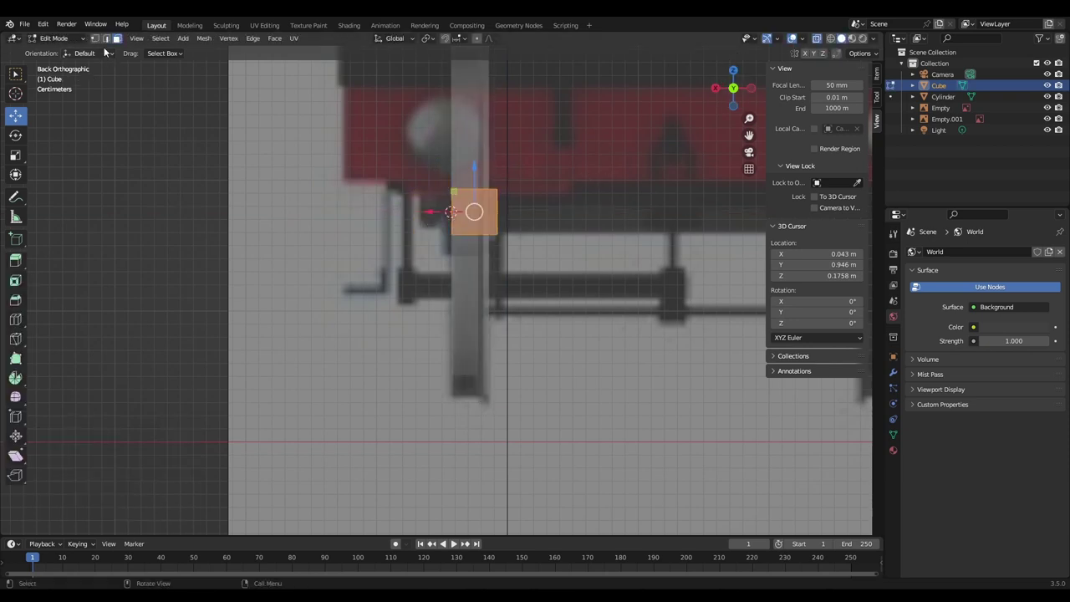
{"action": "left_click", "coordinate": [96, 40]}
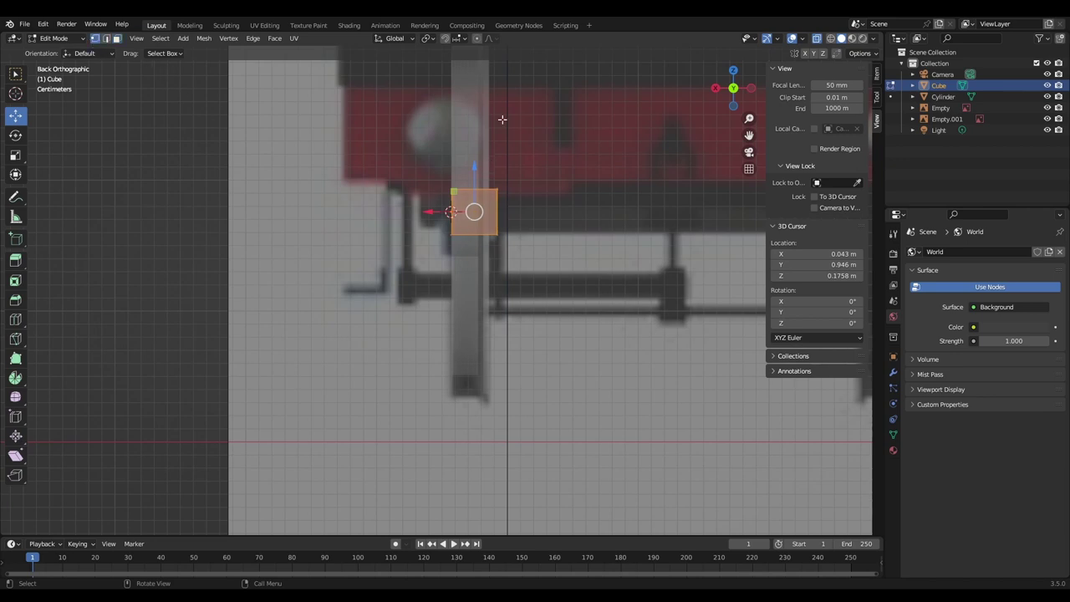
{"action": "scroll", "coordinate": [555, 162], "scroll_direction": "up", "scroll_amount": 4}
{"action": "middle_click_drag", "start_coordinate": [610, 136], "coordinate": [558, 228], "text": "shift"}
{"action": "left_click_drag", "start_coordinate": [603, 77], "coordinate": [463, 388]}
{"action": "left_click_drag", "start_coordinate": [471, 218], "coordinate": [430, 217]}
{"action": "left_click", "coordinate": [818, 39]}
Step: Move the whole cube mesh about -0.0456 m along Z so its upper end overlaps the hub's lower edge
{"action": "middle_click_drag", "start_coordinate": [397, 238], "coordinate": [519, 251]}
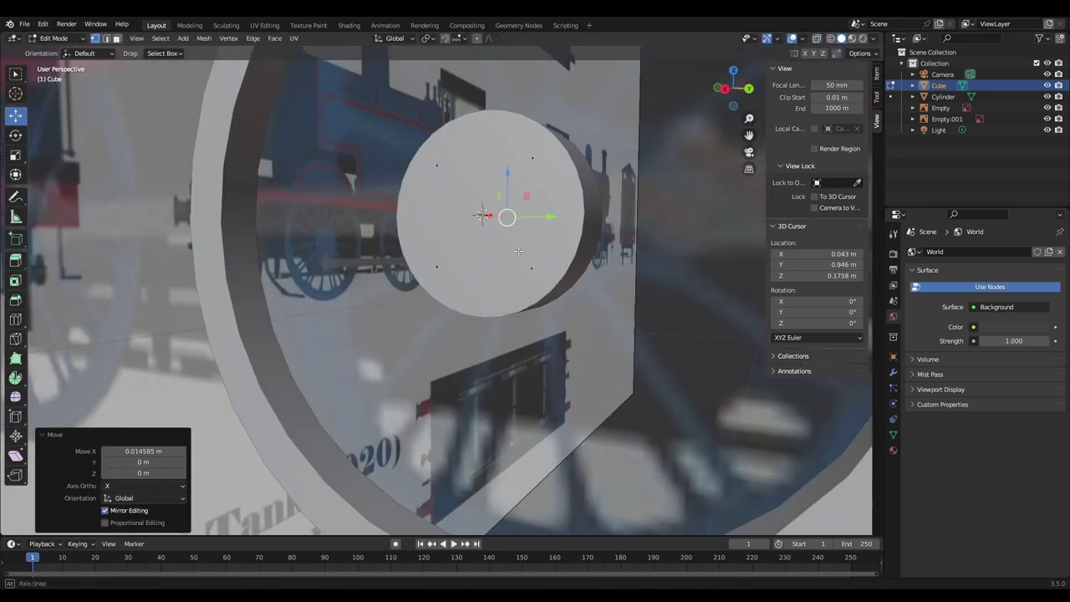
{"action": "left_click_drag", "start_coordinate": [518, 251], "coordinate": [660, 207]}
{"action": "left_click", "coordinate": [740, 92]}
{"action": "key", "text": "Tab"}
{"action": "key", "text": "Tab"}
{"action": "middle_click_drag", "start_coordinate": [664, 182], "coordinate": [516, 238], "text": "shift"}
{"action": "left_click_drag", "start_coordinate": [386, 213], "coordinate": [387, 337]}
Step: Select the cube's lower vertices and move them down along Z into the wheel's rim to form a spoke
{"action": "middle_click_drag", "start_coordinate": [451, 372], "coordinate": [454, 232], "text": "shift"}
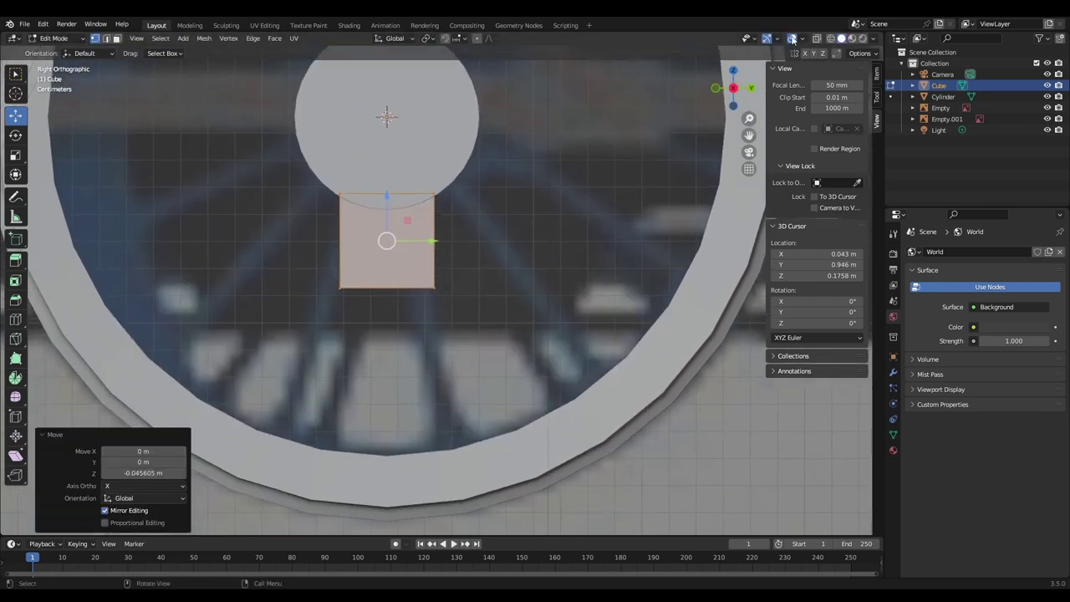
{"action": "left_click", "coordinate": [818, 40]}
{"action": "left_click_drag", "start_coordinate": [281, 263], "coordinate": [491, 322]}
{"action": "middle_click_drag", "start_coordinate": [454, 379], "coordinate": [474, 306], "text": "shift"}
{"action": "left_click_drag", "start_coordinate": [407, 185], "coordinate": [407, 362]}
Step: Select all of the spoke's vertices and scale them to 0.278 along Y to narrow the spoke
{"action": "left_click_drag", "start_coordinate": [286, 76], "coordinate": [520, 284]}
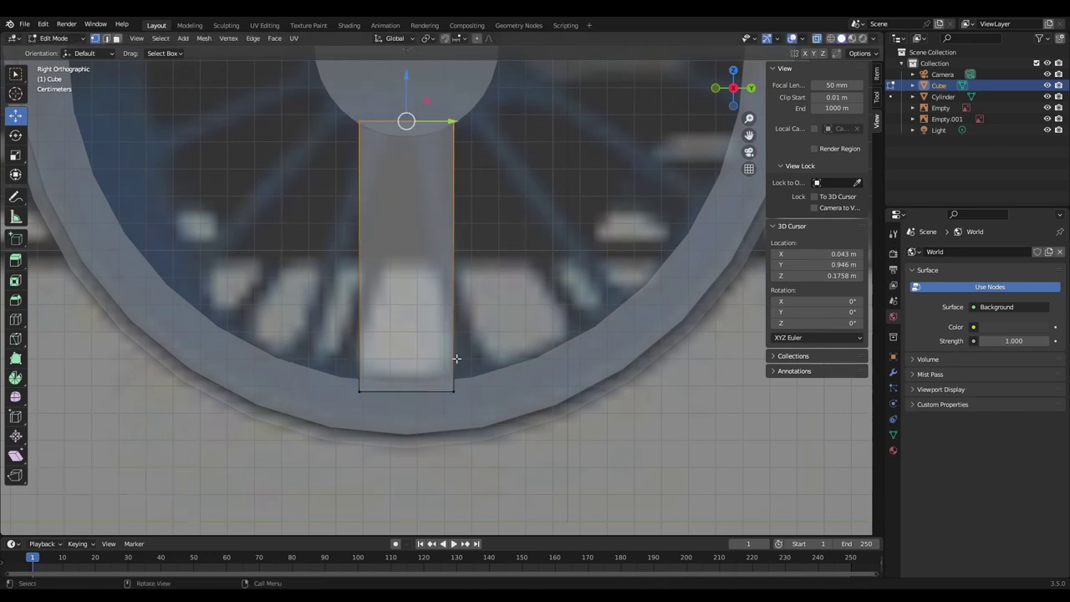
{"action": "left_click_drag", "start_coordinate": [310, 322], "coordinate": [599, 441], "text": "shift"}
{"action": "key", "text": "s"}
{"action": "key", "text": "z"}
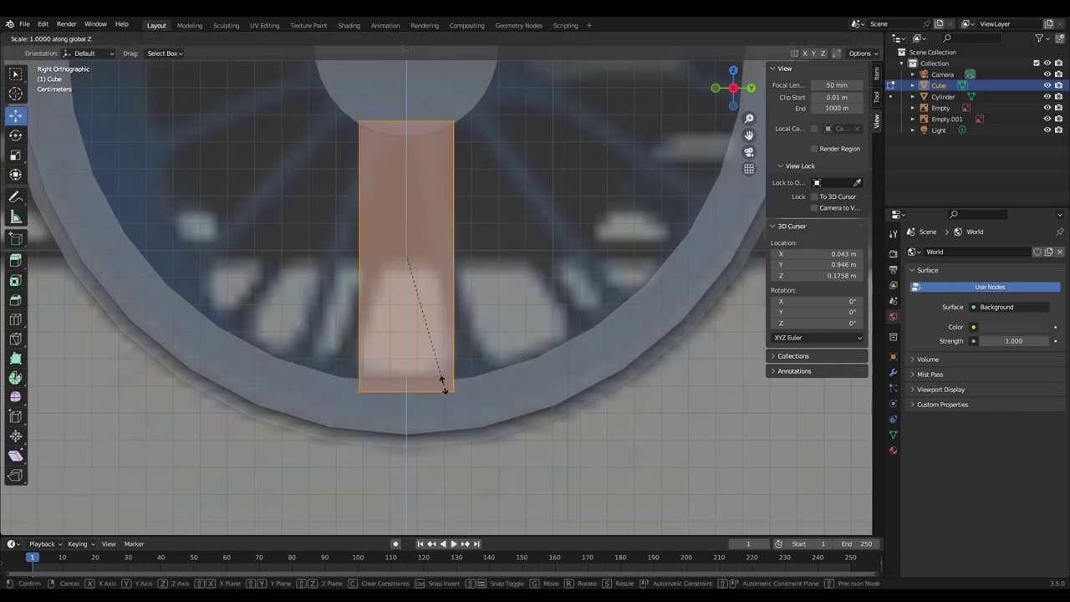
{"action": "key", "text": "y"}
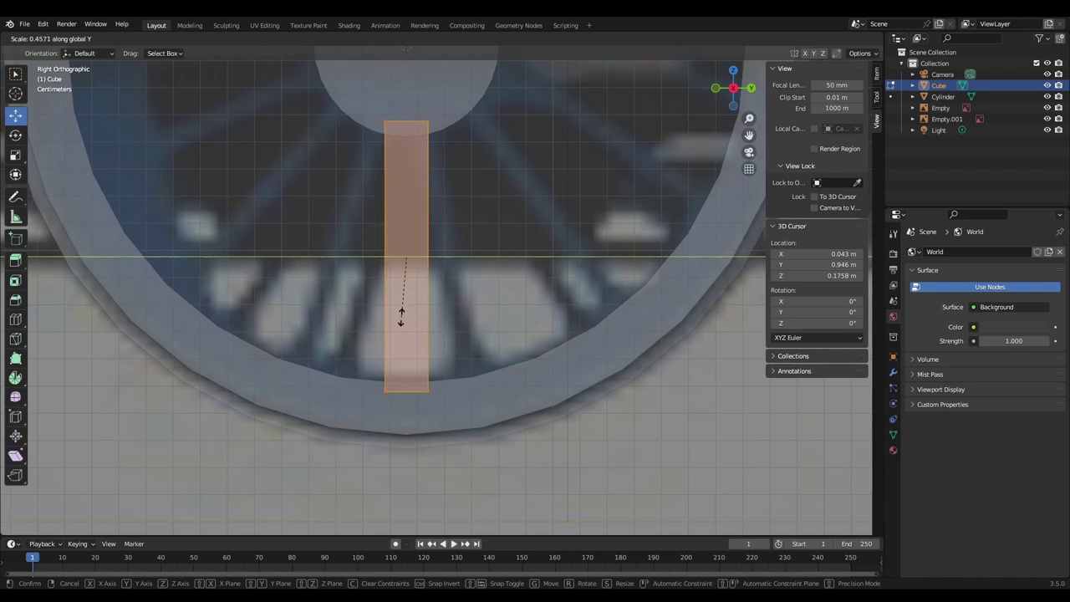
{"action": "left_click", "coordinate": [403, 294]}
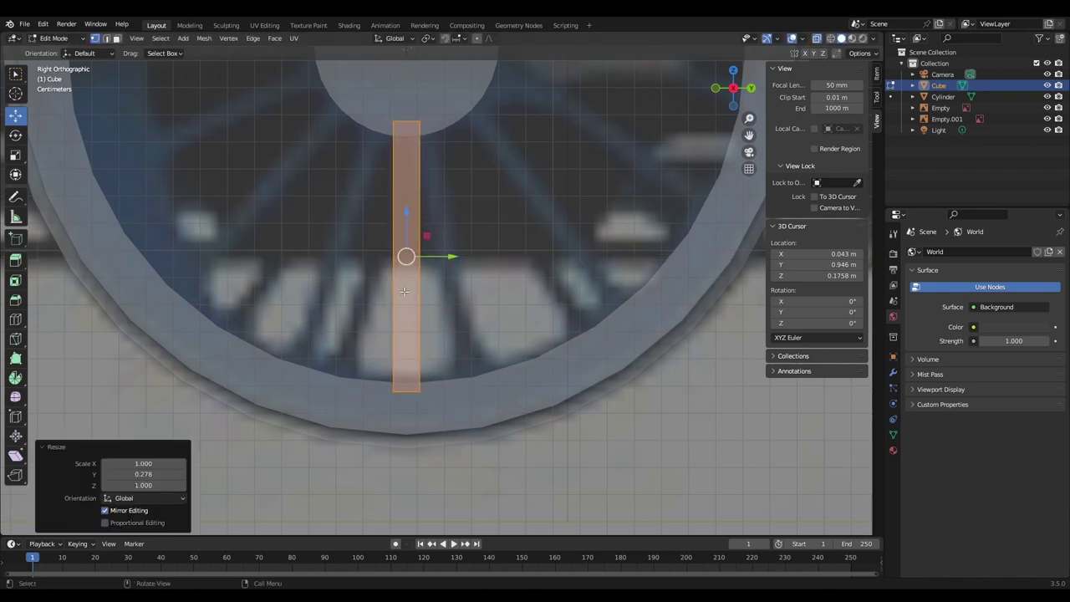
Step: Select the spoke's outer front face and move it about -0.0011 m along X, slightly inside the wheel's thickness
{"action": "left_click", "coordinate": [820, 41]}
{"action": "middle_click_drag", "start_coordinate": [577, 201], "coordinate": [695, 251]}
{"action": "scroll", "coordinate": [694, 251], "scroll_direction": "up", "scroll_amount": 1}
{"action": "left_click", "coordinate": [119, 39]}
{"action": "middle_click_drag", "start_coordinate": [485, 497], "coordinate": [475, 441]}
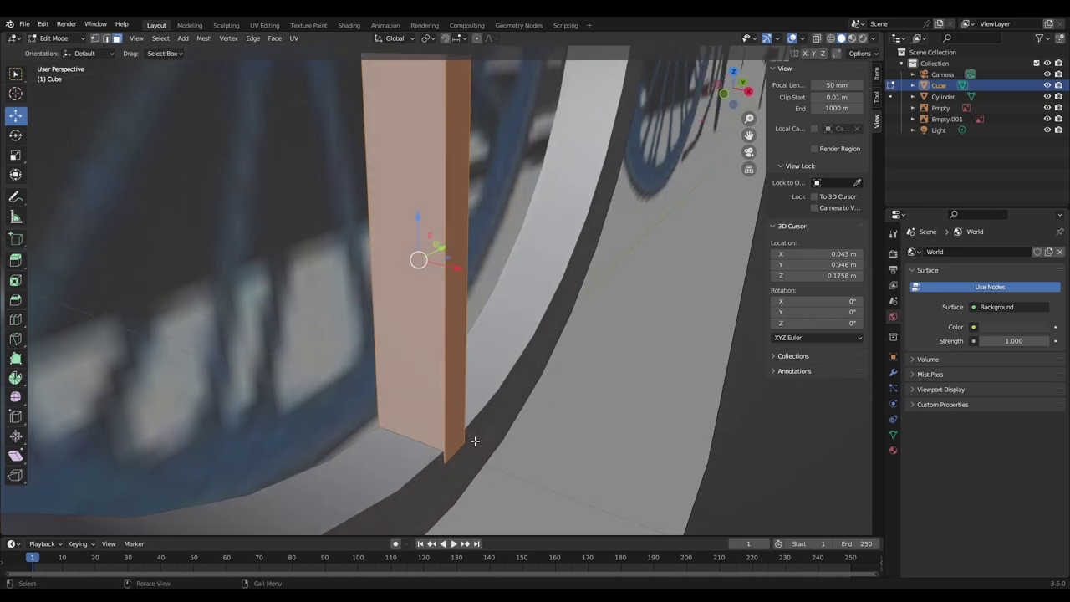
{"action": "left_click", "coordinate": [451, 407]}
{"action": "left_click_drag", "start_coordinate": [497, 278], "coordinate": [490, 277]}
{"action": "scroll", "coordinate": [491, 277], "scroll_direction": "down", "scroll_amount": 2}
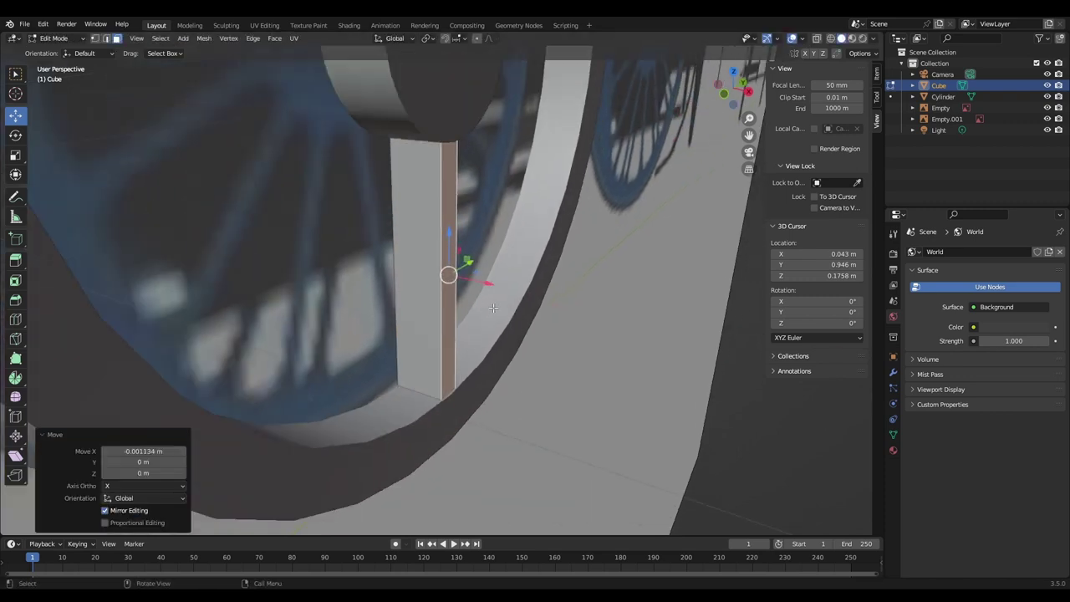
Step: Add two horizontal loop cuts across the spoke's length
{"action": "middle_click_drag", "start_coordinate": [491, 280], "coordinate": [394, 312]}
{"action": "left_click", "coordinate": [743, 94]}
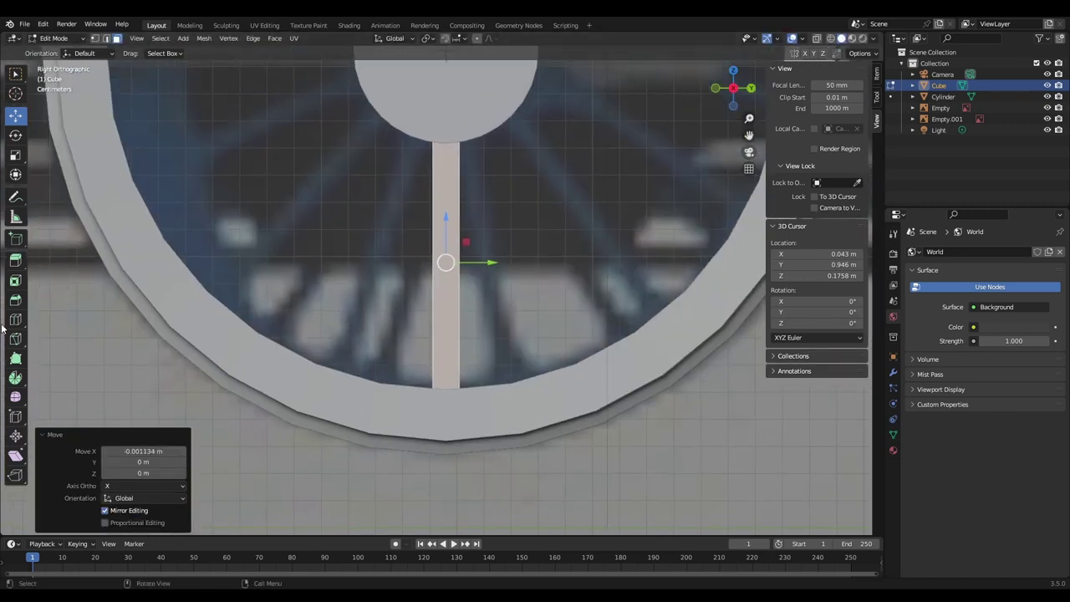
{"action": "left_click", "coordinate": [15, 319]}
{"action": "middle_click_drag", "start_coordinate": [430, 311], "coordinate": [417, 333], "text": "shift"}
{"action": "left_click", "coordinate": [424, 308]}
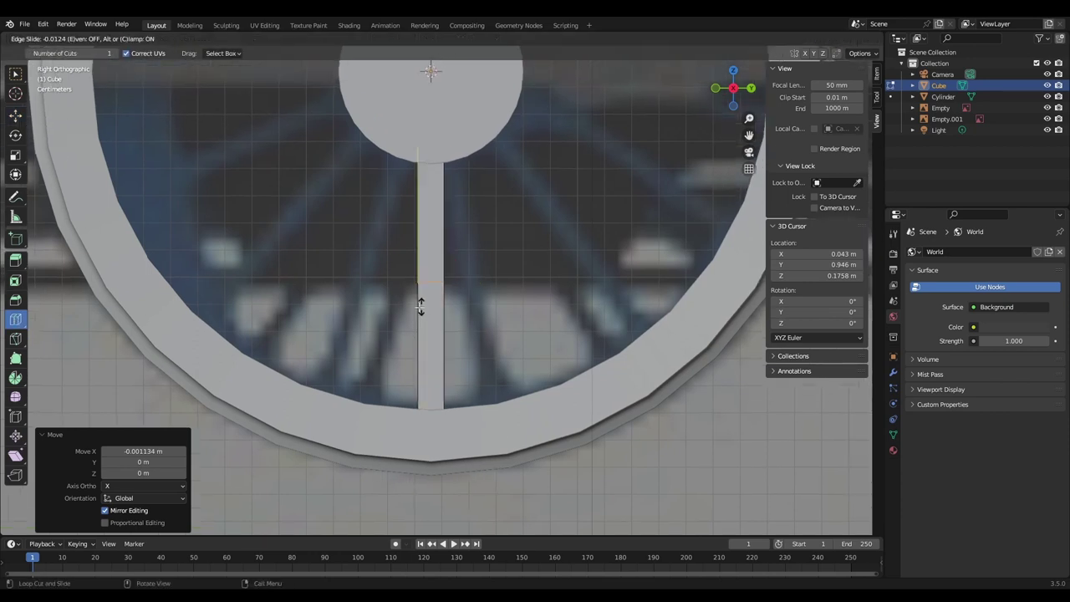
{"action": "left_click", "coordinate": [182, 424]}
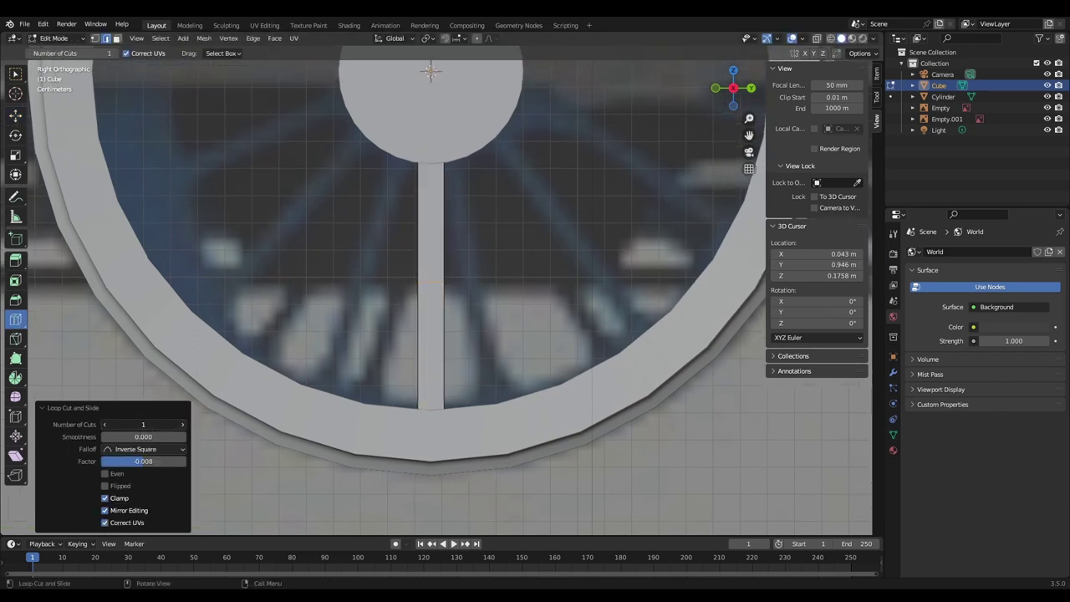
Step: Scale the two loop cuts apart by about 2.538 along Z, towards the hub and rim ends of the spoke
{"action": "left_click", "coordinate": [16, 117]}
{"action": "left_click", "coordinate": [15, 155]}
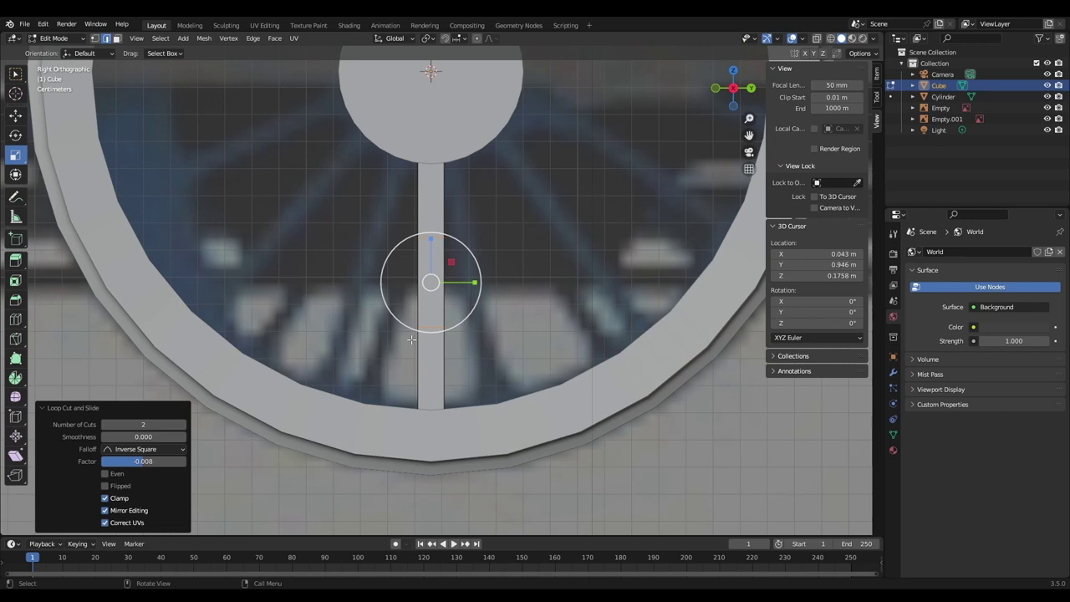
{"action": "key", "text": "s"}
{"action": "key", "text": "z"}
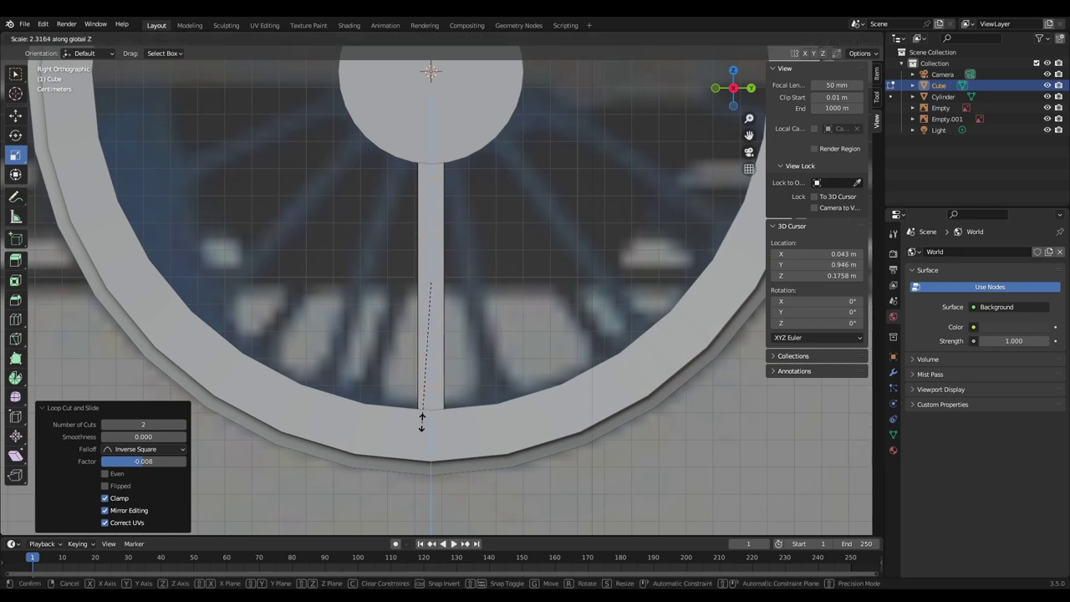
{"action": "left_click", "coordinate": [420, 435]}
Step: Select the upper loop cut and move it about -0.0043 m along Z so it lies just below the hub
{"action": "left_click", "coordinate": [15, 117]}
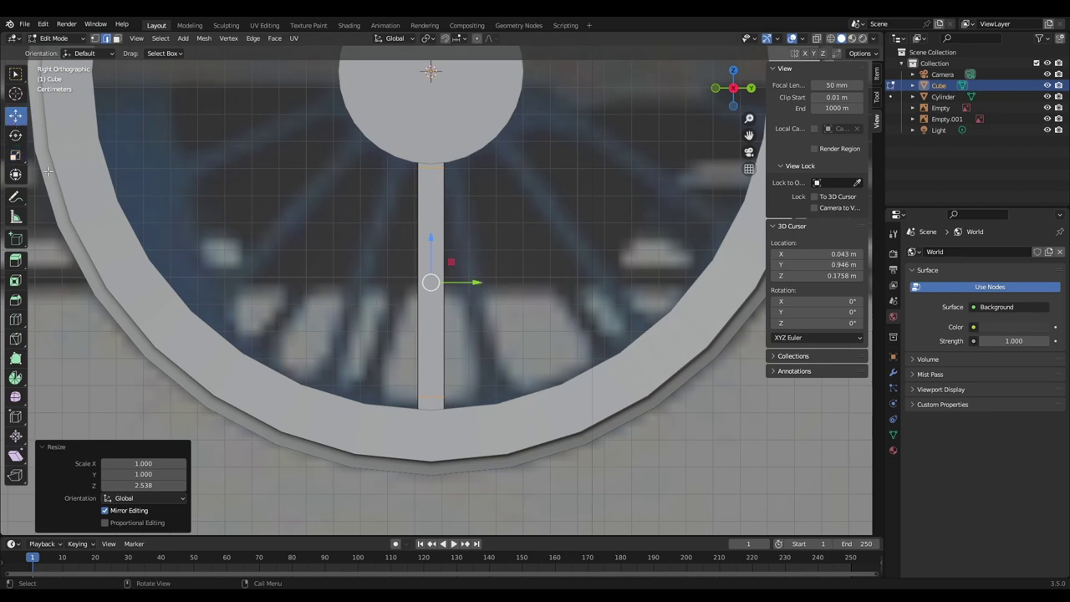
{"action": "left_click", "coordinate": [819, 42]}
{"action": "left_click_drag", "start_coordinate": [405, 162], "coordinate": [500, 193]}
{"action": "left_click_drag", "start_coordinate": [434, 134], "coordinate": [431, 149]}
{"action": "scroll", "coordinate": [525, 210], "scroll_direction": "up", "scroll_amount": 5}
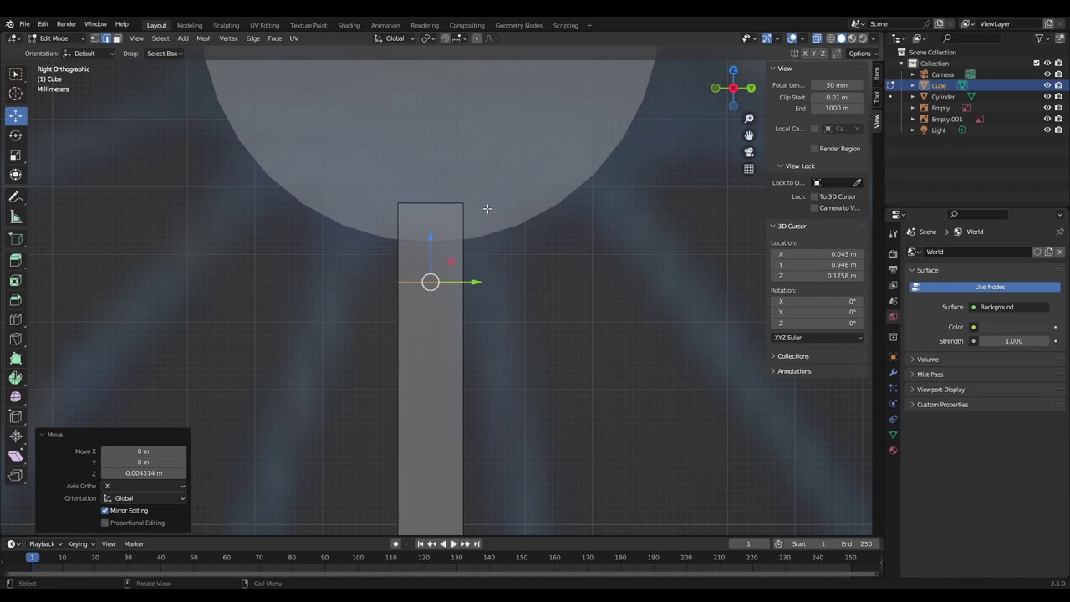
{"action": "scroll", "coordinate": [441, 208], "scroll_direction": "down", "scroll_amount": 4}
{"action": "middle_click_drag", "start_coordinate": [368, 376], "coordinate": [370, 155], "text": "shift"}
{"action": "middle_click_drag", "start_coordinate": [455, 367], "coordinate": [510, 403], "text": "shift"}
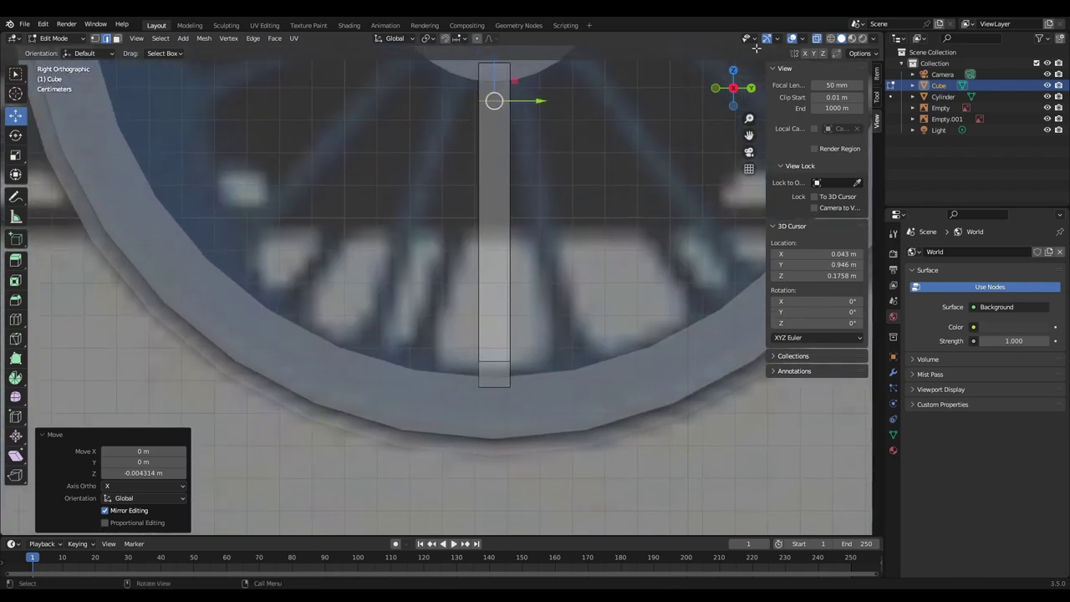
Step: Select the spoke's front face between the two loop cuts and move it inward along X, leaving sloped ends
{"action": "left_click", "coordinate": [820, 40]}
{"action": "middle_click_drag", "start_coordinate": [566, 194], "coordinate": [616, 223]}
{"action": "middle_click_drag", "start_coordinate": [500, 217], "coordinate": [480, 283], "text": "shift"}
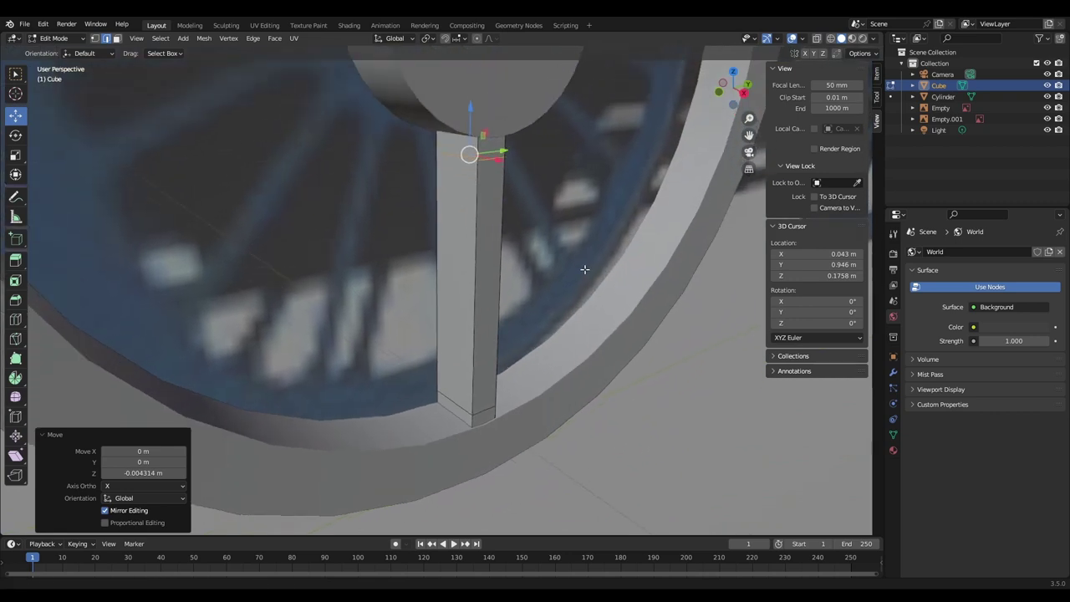
{"action": "left_click", "coordinate": [117, 40]}
{"action": "mouse_move", "coordinate": [533, 249]}
{"action": "middle_mouse_down"}
{"action": "mouse_move", "coordinate": [501, 299]}
{"action": "mouse_move", "coordinate": [525, 266]}
{"action": "middle_mouse_up"}
{"action": "scroll", "coordinate": [495, 246], "scroll_direction": "up", "scroll_amount": 1}
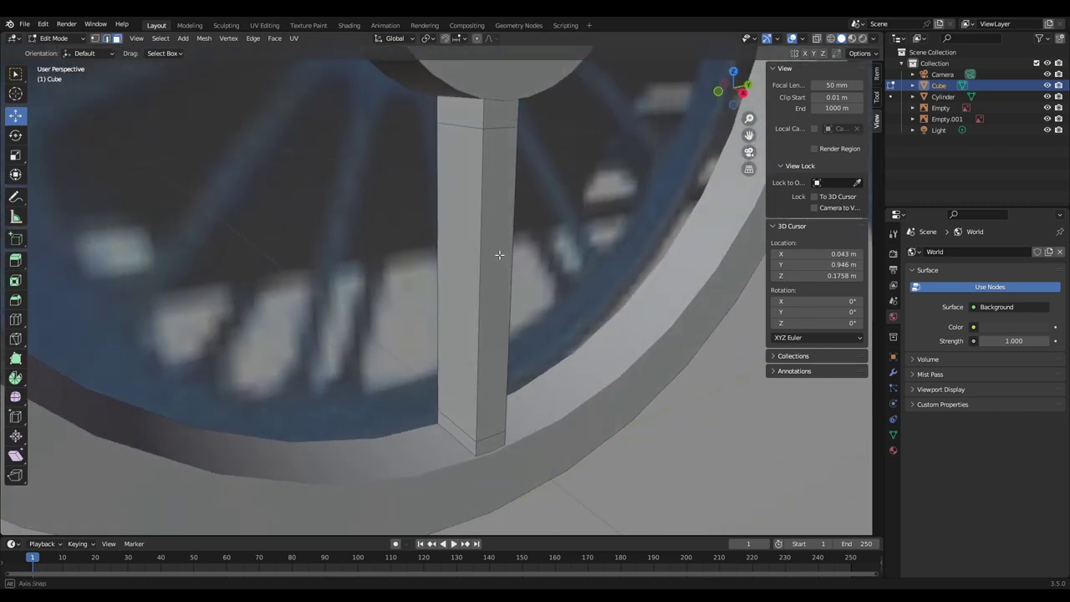
{"action": "left_click", "coordinate": [495, 255]}
{"action": "middle_click_drag", "start_coordinate": [492, 270], "coordinate": [511, 280]}
{"action": "left_click_drag", "start_coordinate": [533, 311], "coordinate": [520, 305]}
{"action": "middle_click_drag", "start_coordinate": [520, 306], "coordinate": [489, 301]}
Step: Bevel the recessed front face's edges and the sloped end edges by about 0.119 m with 3 segments
{"action": "left_click", "coordinate": [107, 39]}
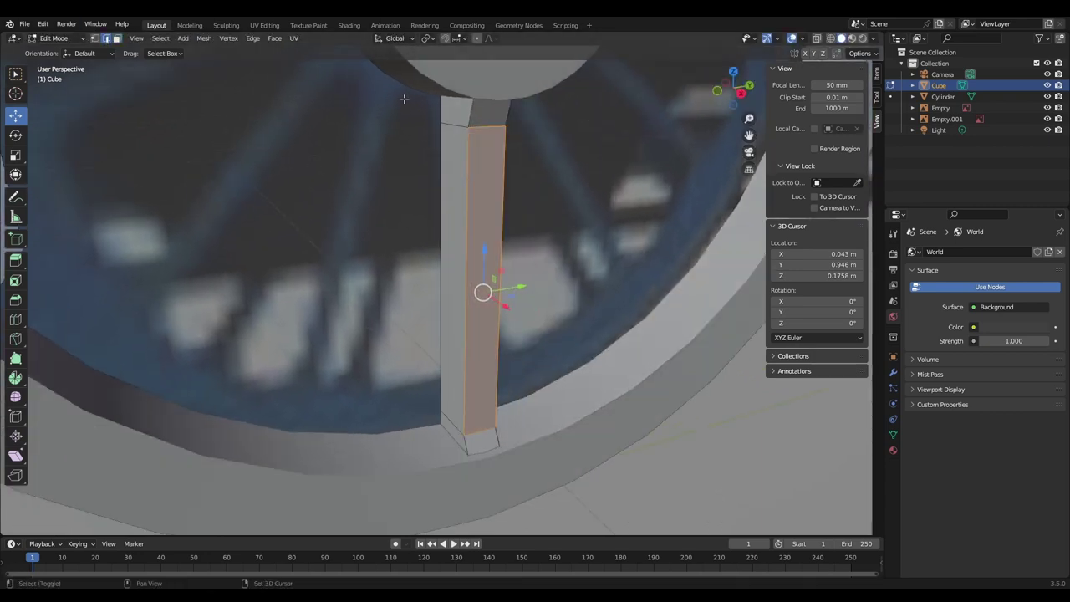
{"action": "left_click", "coordinate": [469, 115], "text": "shift"}
{"action": "left_click", "coordinate": [511, 114], "text": "shift"}
{"action": "left_click", "coordinate": [496, 437], "text": "shift"}
{"action": "left_click", "coordinate": [468, 449], "text": "shift"}
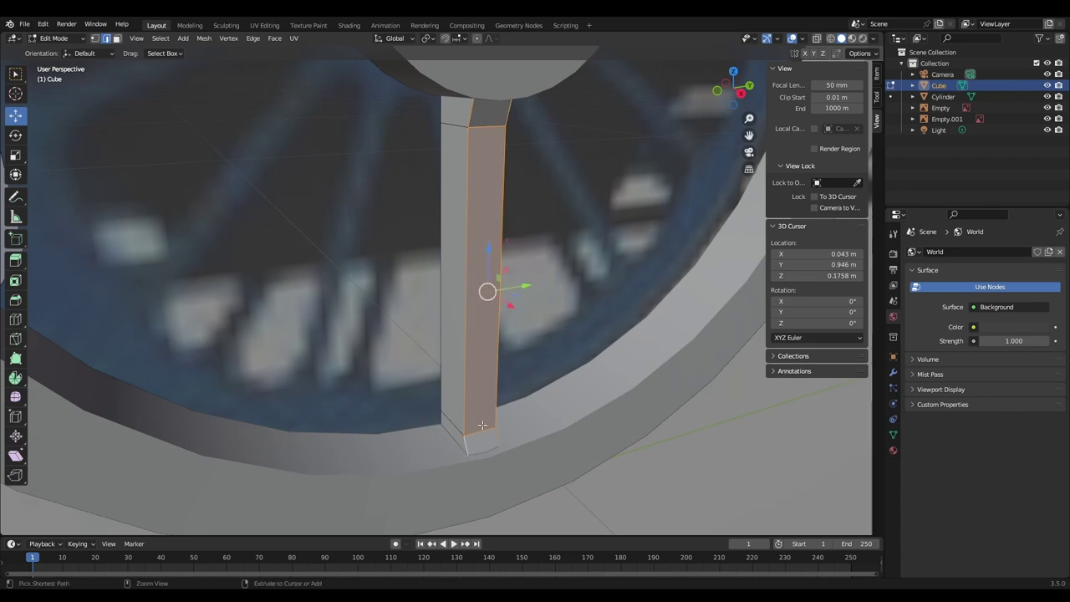
{"action": "key", "text": "ctrl+b"}
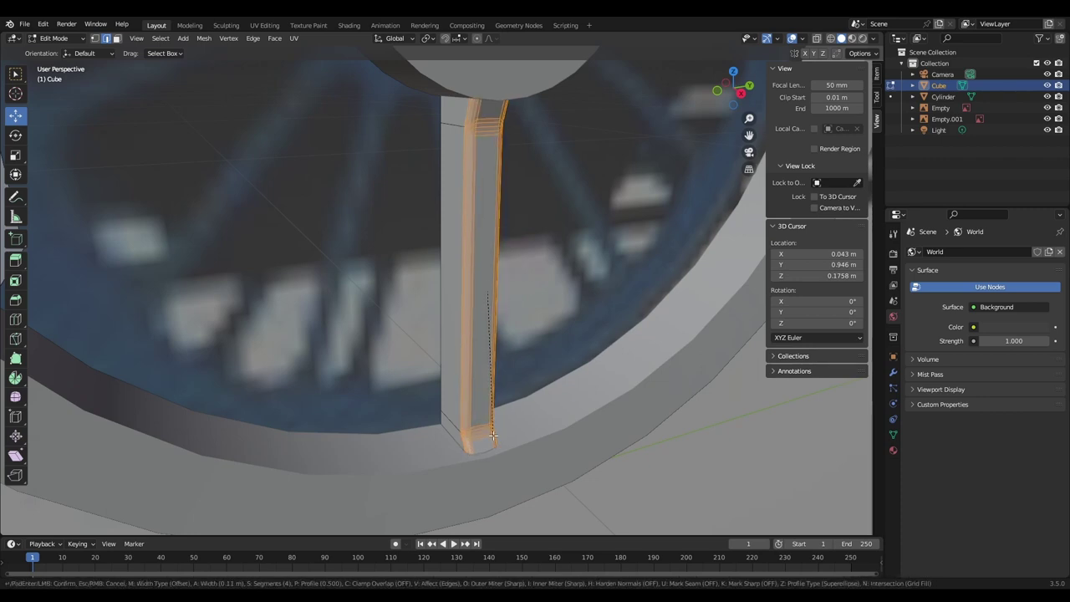
{"action": "left_click", "coordinate": [494, 437]}
{"action": "left_click", "coordinate": [121, 378]}
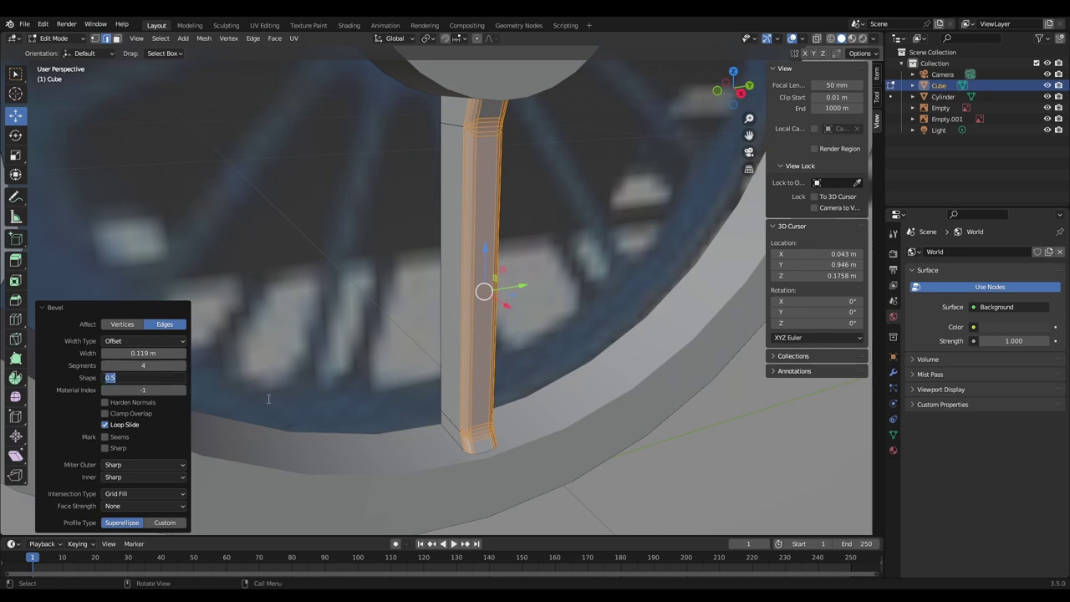
{"action": "left_click", "coordinate": [127, 370]}
{"action": "left_click", "coordinate": [107, 367]}
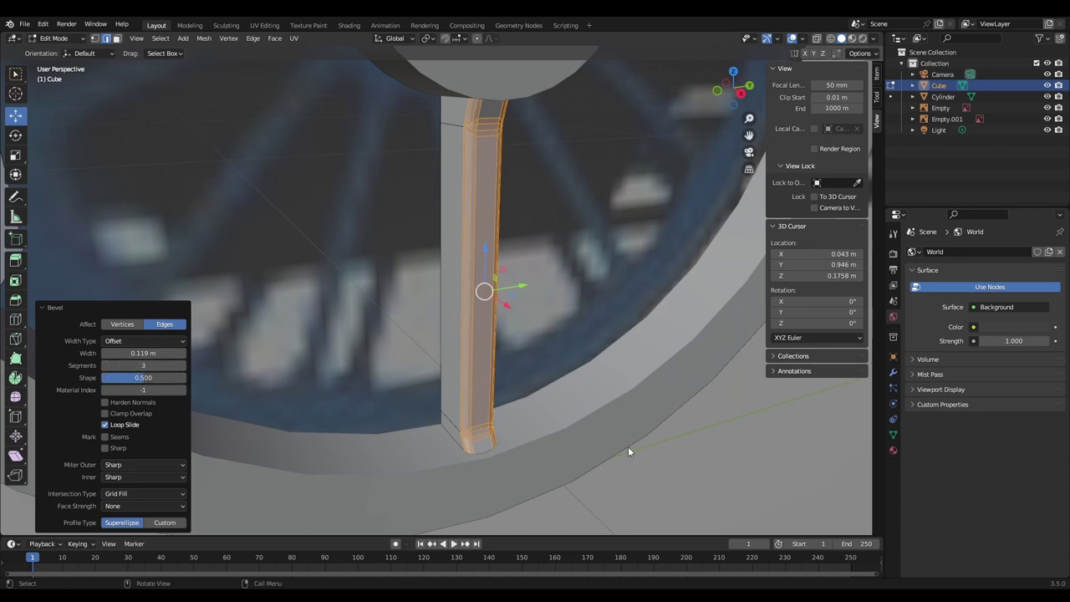
Step: Return to Object Mode and apply Shade Auto Smooth at 30° to the spoke
{"action": "key", "text": "Tab"}
{"action": "right_click", "coordinate": [467, 255]}
{"action": "left_click", "coordinate": [462, 255]}
Step: Examine the smoothed spoke and how it meets the hub and rim from several angles
{"action": "scroll", "coordinate": [458, 257], "scroll_direction": "down", "scroll_amount": 7}
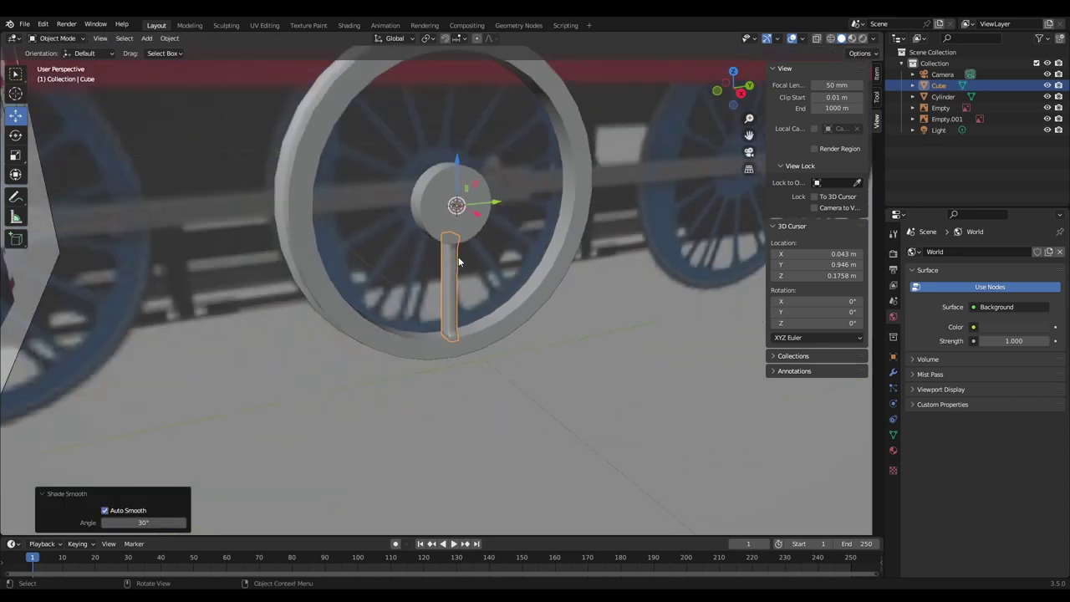
{"action": "scroll", "coordinate": [458, 257], "scroll_direction": "up", "scroll_amount": 5}
{"action": "middle_click_drag", "start_coordinate": [456, 258], "coordinate": [424, 253]}
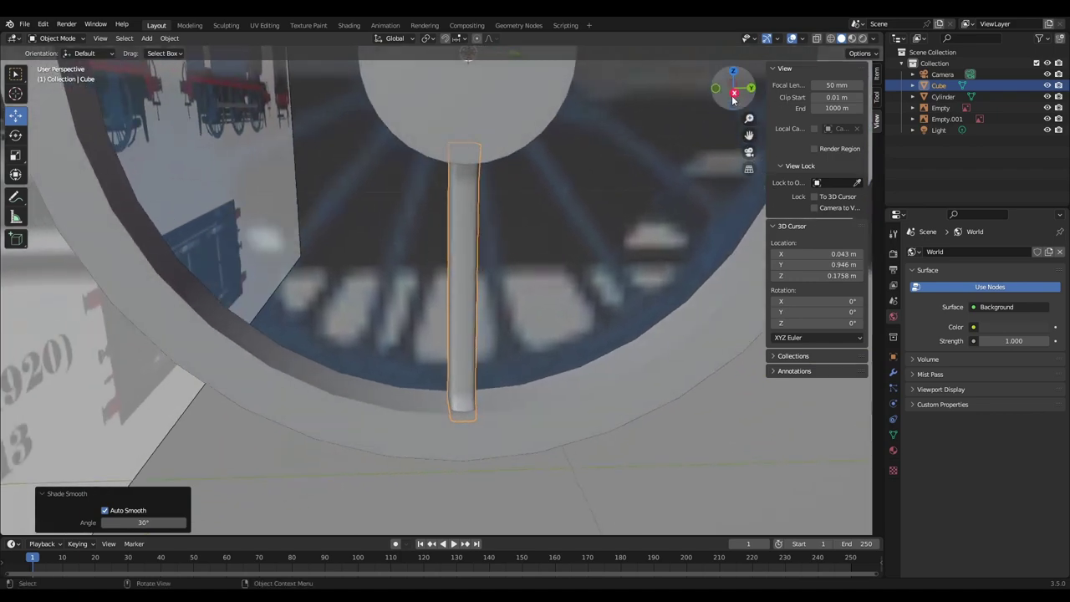
{"action": "left_click", "coordinate": [735, 93]}
{"action": "middle_click_drag", "start_coordinate": [468, 114], "coordinate": [465, 217], "text": "shift"}
{"action": "scroll", "coordinate": [465, 218], "scroll_direction": "down", "scroll_amount": 3}
{"action": "middle_click_drag", "start_coordinate": [497, 175], "coordinate": [438, 267]}
{"action": "scroll", "coordinate": [428, 253], "scroll_direction": "up", "scroll_amount": 4}
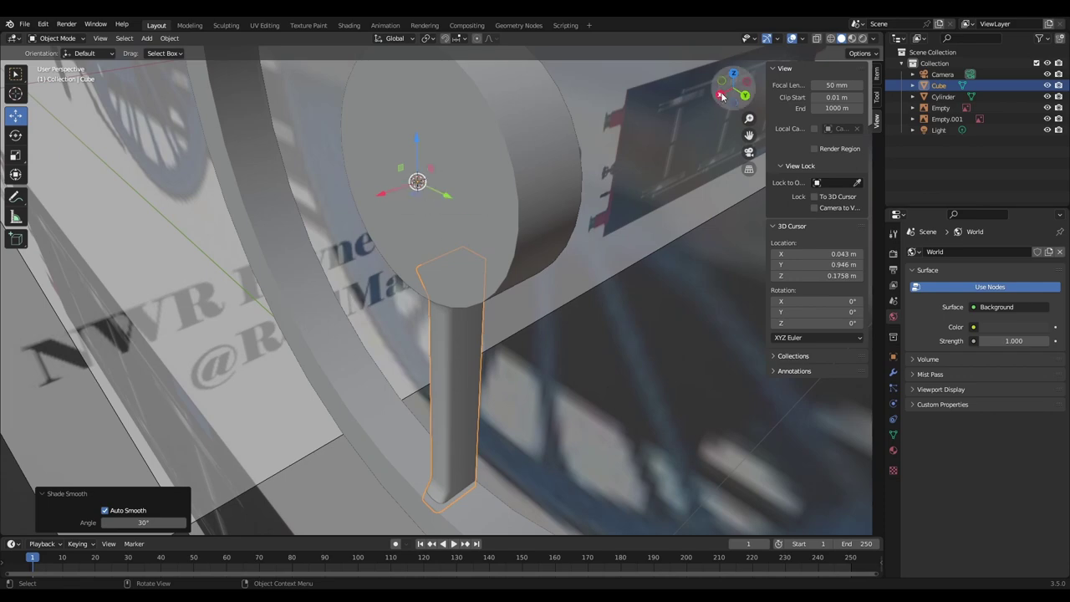
Step: Spin the spoke's mesh 360° about the 3D cursor at the wheel's centre with 12 steps in Edit Mode
{"action": "left_click", "coordinate": [721, 94]}
{"action": "scroll", "coordinate": [589, 217], "scroll_direction": "down", "scroll_amount": 5}
{"action": "key", "text": "Tab"}
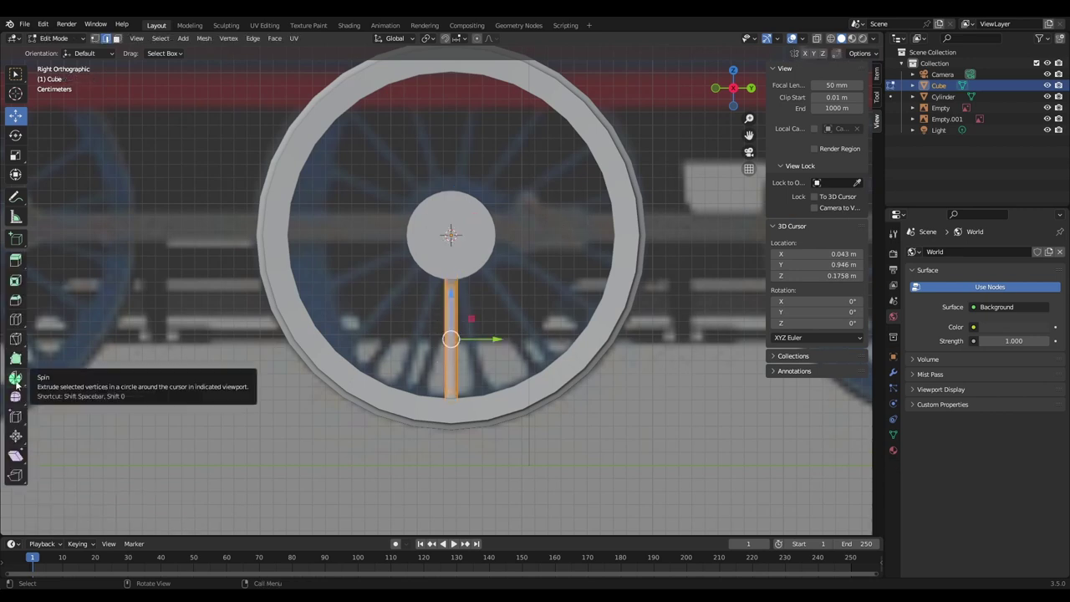
{"action": "left_click", "coordinate": [16, 378]}
{"action": "left_click", "coordinate": [519, 235]}
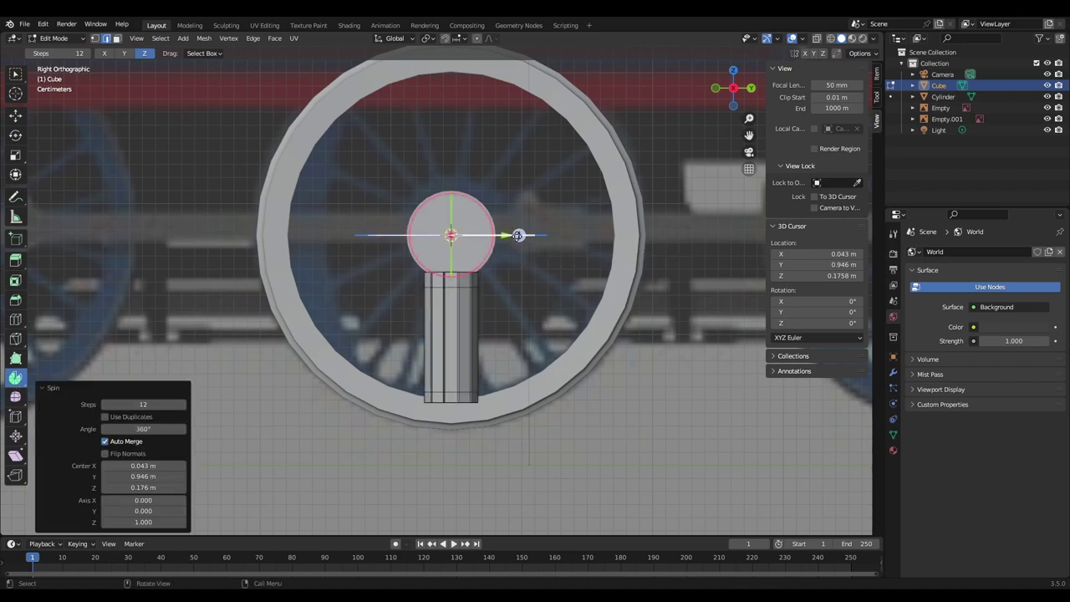
Step: Inspect the spin result and compare it with the spokes of the blueprint's driving wheels to count them
{"action": "mouse_move", "coordinate": [415, 343]}
{"action": "middle_mouse_down"}
{"action": "mouse_move", "coordinate": [451, 401]}
{"action": "mouse_move", "coordinate": [426, 347]}
{"action": "middle_mouse_up"}
{"action": "scroll", "coordinate": [475, 289], "scroll_direction": "up", "scroll_amount": 5}
{"action": "middle_click_drag", "start_coordinate": [476, 290], "coordinate": [533, 342]}
{"action": "left_click", "coordinate": [741, 104]}
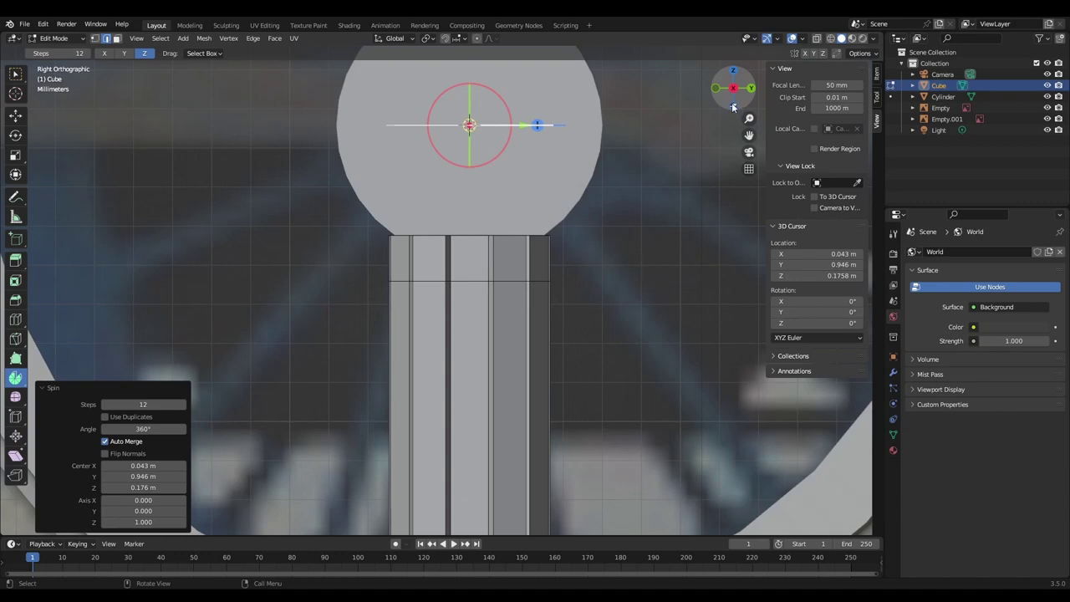
{"action": "scroll", "coordinate": [540, 371], "scroll_direction": "down", "scroll_amount": 7}
{"action": "scroll", "coordinate": [553, 290], "scroll_direction": "down", "scroll_amount": 1}
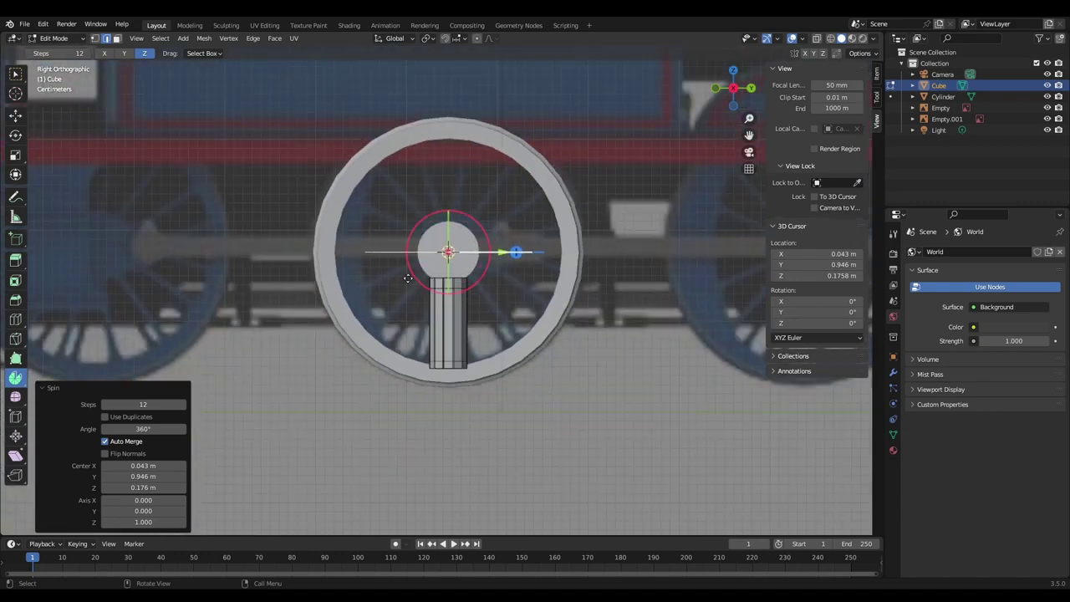
{"action": "middle_click_drag", "start_coordinate": [311, 334], "coordinate": [544, 347], "text": "shift"}
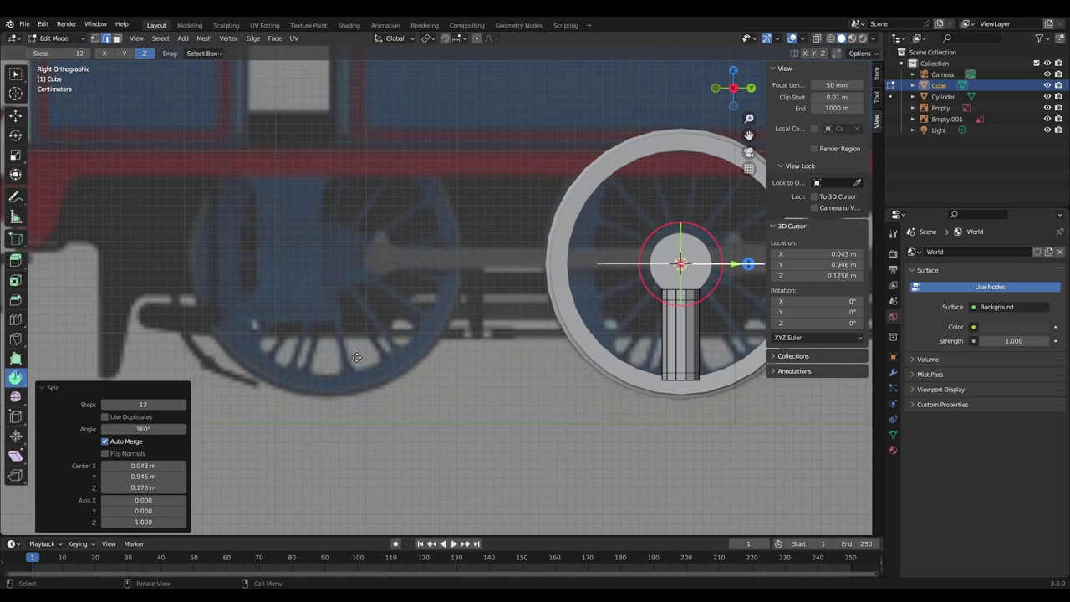
{"action": "middle_click_drag", "start_coordinate": [406, 255], "coordinate": [280, 279], "text": "shift"}
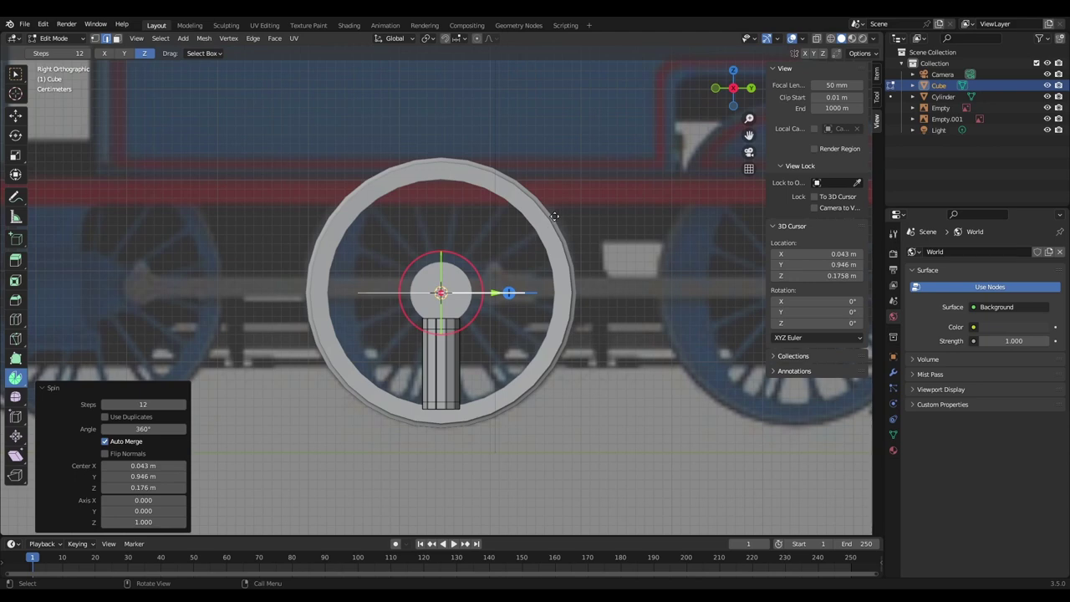
{"action": "scroll", "coordinate": [554, 216], "scroll_direction": "up", "scroll_amount": 3}
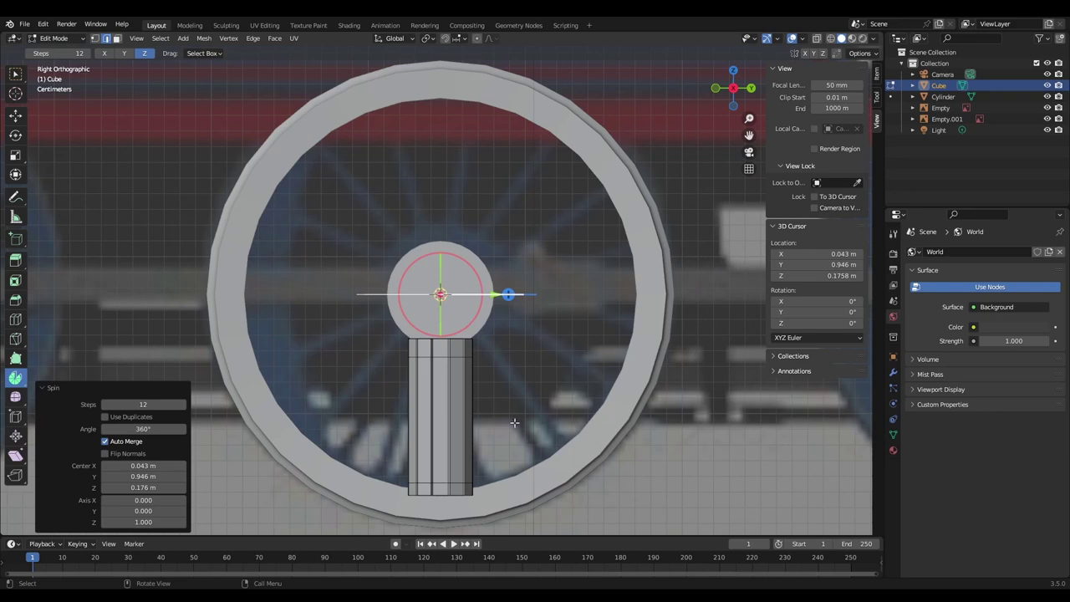
{"action": "scroll", "coordinate": [514, 395], "scroll_direction": "down", "scroll_amount": 4}
{"action": "middle_click_drag", "start_coordinate": [705, 338], "coordinate": [524, 363], "text": "shift"}
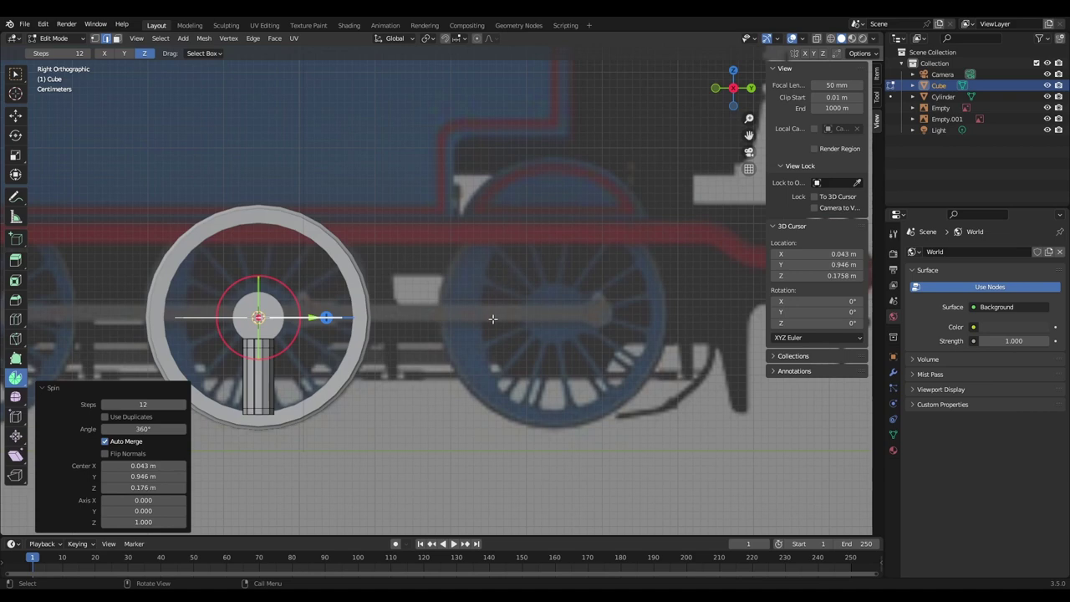
{"action": "middle_click_drag", "start_coordinate": [325, 358], "coordinate": [487, 348], "text": "shift"}
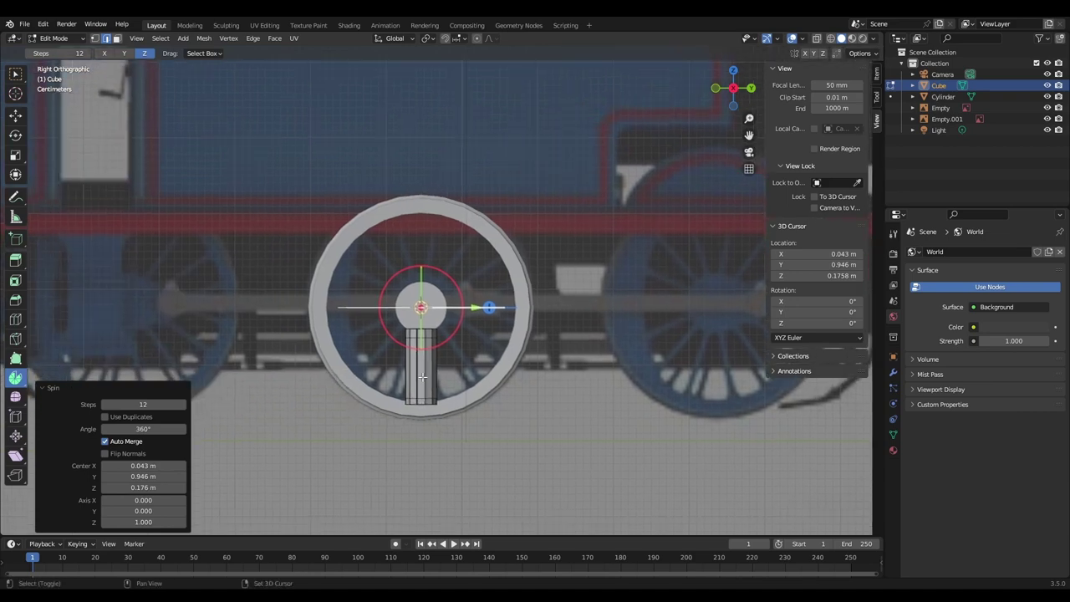
{"action": "scroll", "coordinate": [486, 348], "scroll_direction": "up", "scroll_amount": 2}
Step: Set the spoke spin to 16 steps about axis X -1, Y 0, Z 0
{"action": "left_click", "coordinate": [130, 405]}
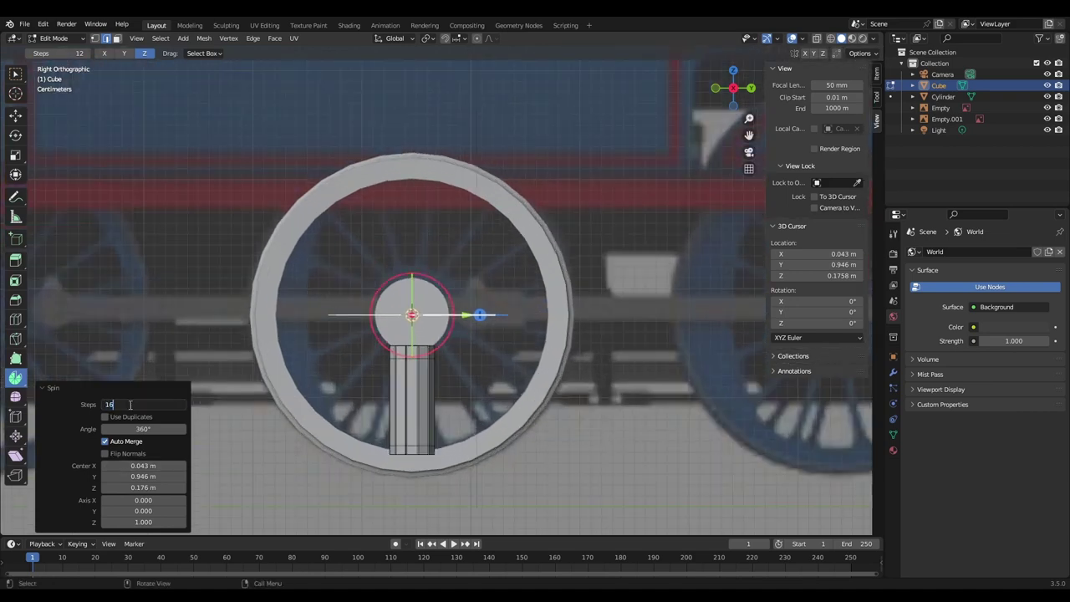
{"action": "type", "text": "16"}
{"action": "key", "text": "Return"}
{"action": "left_click", "coordinate": [133, 500]}
{"action": "type", "text": "-1"}
{"action": "key", "text": "Return"}
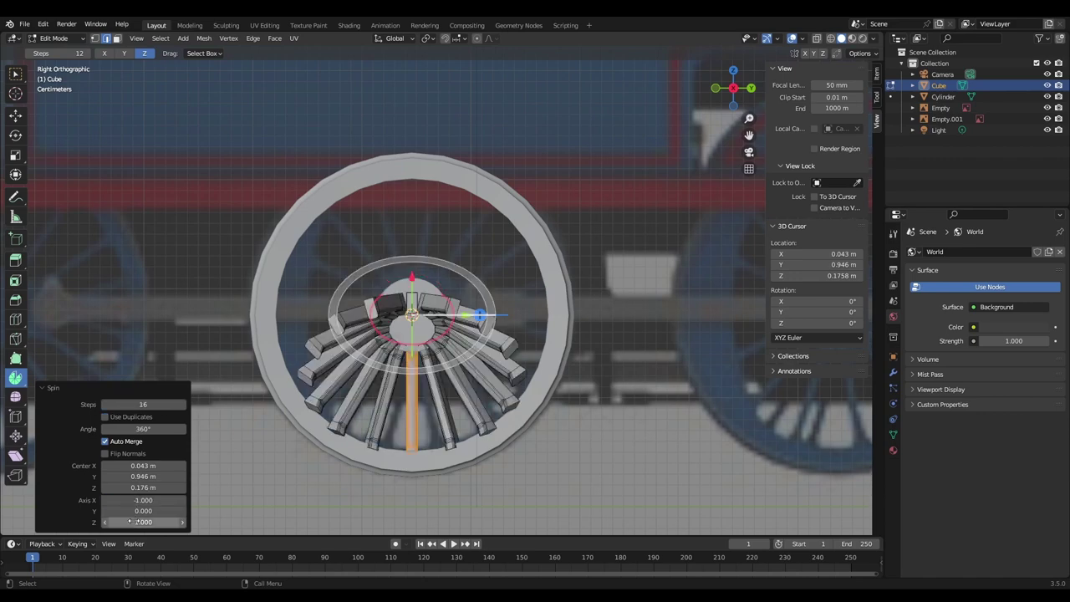
{"action": "left_click", "coordinate": [126, 521]}
{"action": "type", "text": "0"}
{"action": "key", "text": "Return"}
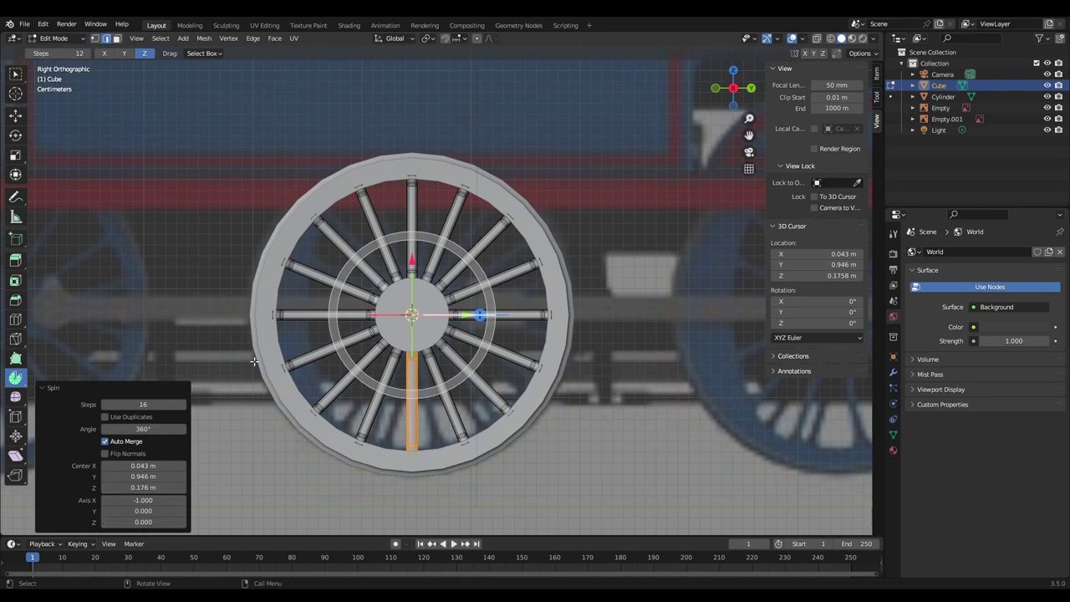
Step: Compare the ring of spun spokes with the driving wheels in the blueprint's side views
{"action": "middle_click_drag", "start_coordinate": [246, 229], "coordinate": [530, 280]}
{"action": "left_click", "coordinate": [742, 95]}
{"action": "scroll", "coordinate": [457, 328], "scroll_direction": "down", "scroll_amount": 3}
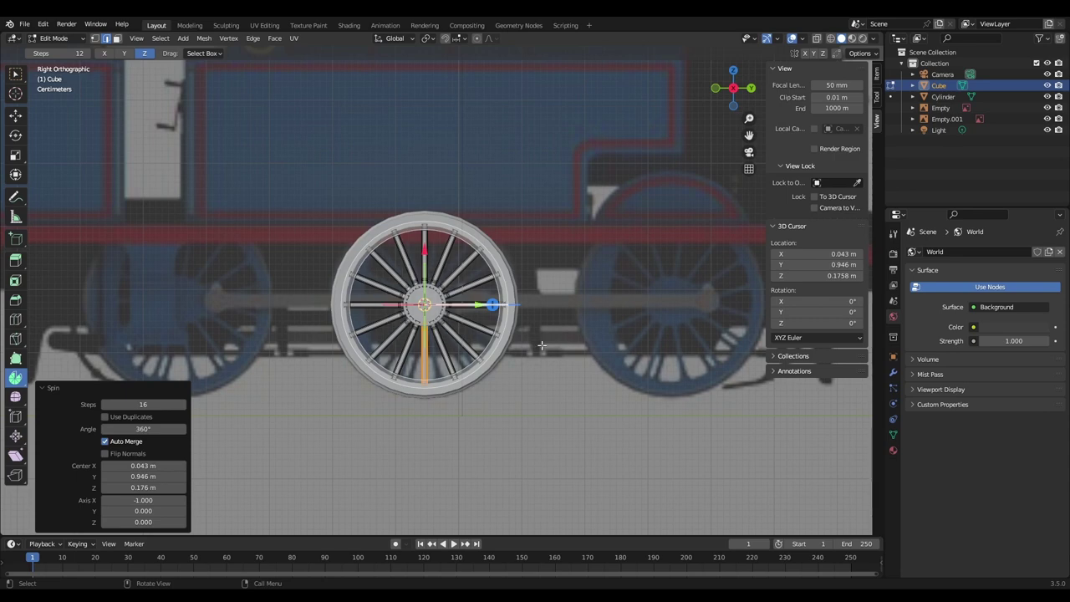
{"action": "middle_click_drag", "start_coordinate": [334, 369], "coordinate": [651, 345], "text": "shift"}
{"action": "scroll", "coordinate": [459, 376], "scroll_direction": "down", "scroll_amount": 3}
{"action": "middle_click_drag", "start_coordinate": [270, 365], "coordinate": [342, 347], "text": "shift"}
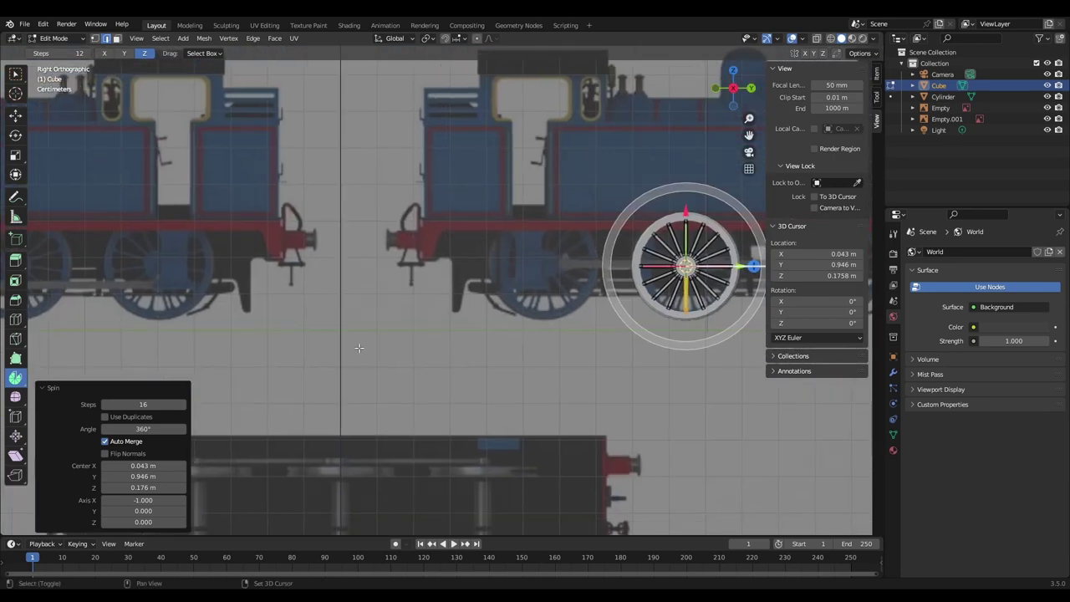
{"action": "middle_click_drag", "start_coordinate": [642, 296], "coordinate": [512, 294], "text": "shift"}
{"action": "scroll", "coordinate": [513, 290], "scroll_direction": "down", "scroll_amount": 2}
{"action": "scroll", "coordinate": [513, 290], "scroll_direction": "down", "scroll_amount": 2}
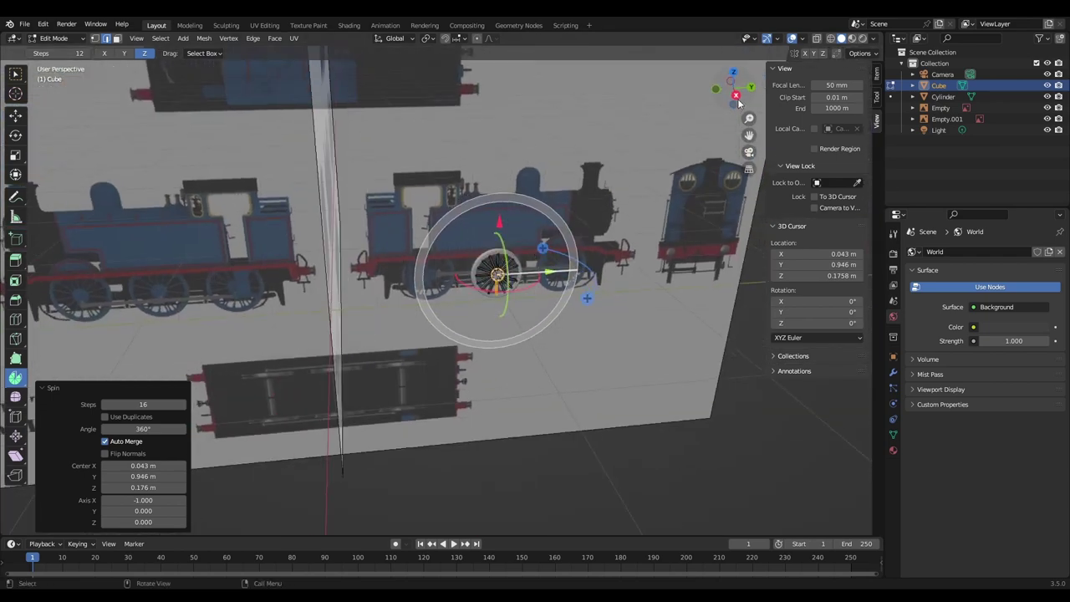
Step: Inspect the spoke ring up close in side and angled views, checking the spoke ends at the hub and rim
{"action": "left_click", "coordinate": [737, 98]}
{"action": "scroll", "coordinate": [607, 230], "scroll_direction": "up", "scroll_amount": 7}
{"action": "middle_click_drag", "start_coordinate": [593, 222], "coordinate": [473, 247], "text": "shift"}
{"action": "scroll", "coordinate": [288, 273], "scroll_direction": "up", "scroll_amount": 5}
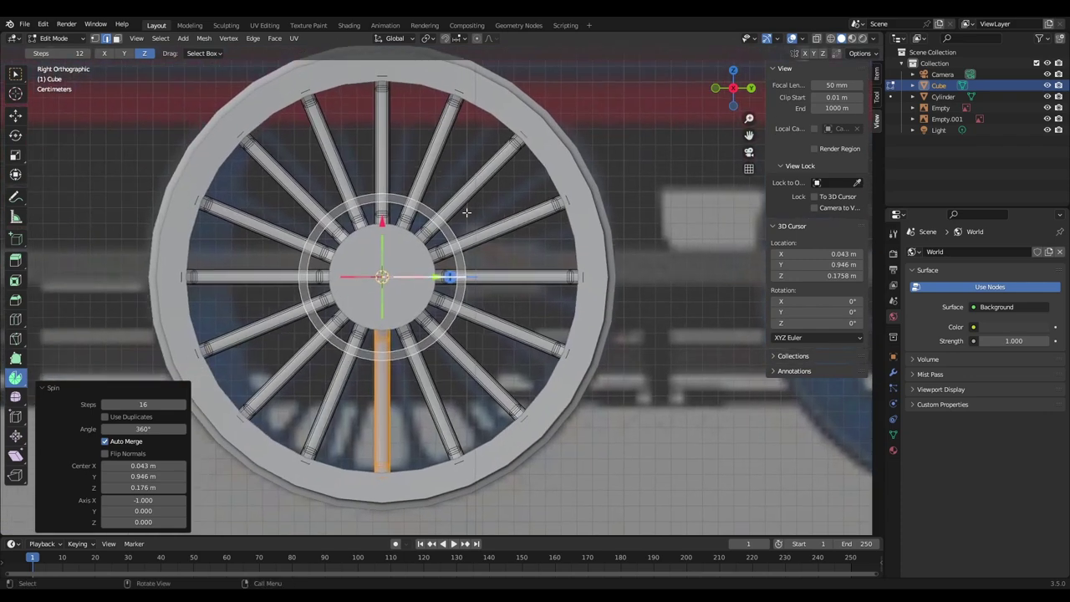
{"action": "scroll", "coordinate": [466, 269], "scroll_direction": "down", "scroll_amount": 3}
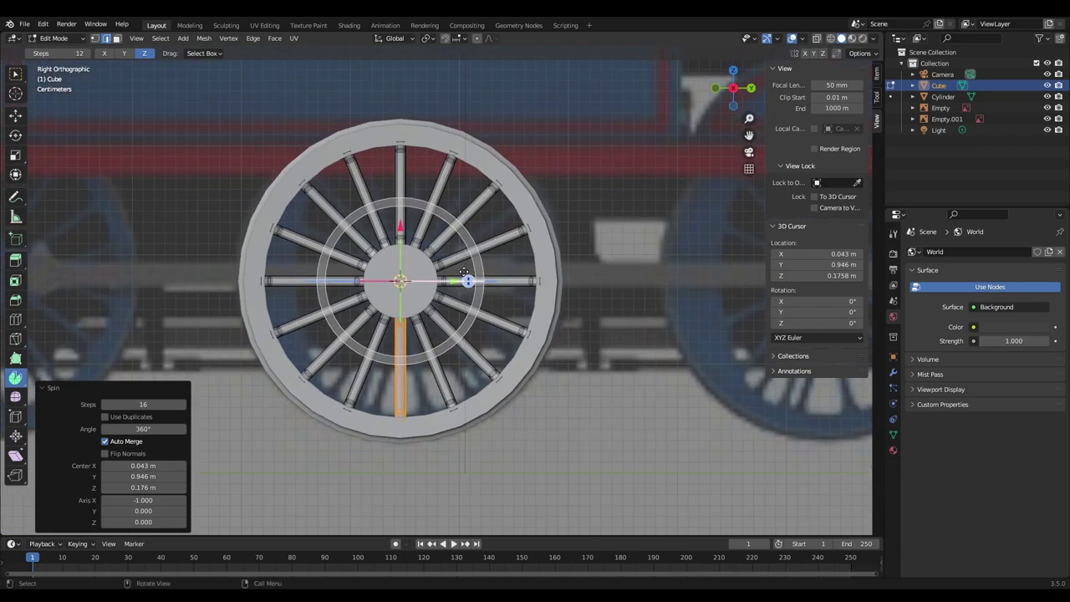
{"action": "middle_click_drag", "start_coordinate": [466, 269], "coordinate": [433, 291]}
{"action": "scroll", "coordinate": [386, 217], "scroll_direction": "up", "scroll_amount": 5}
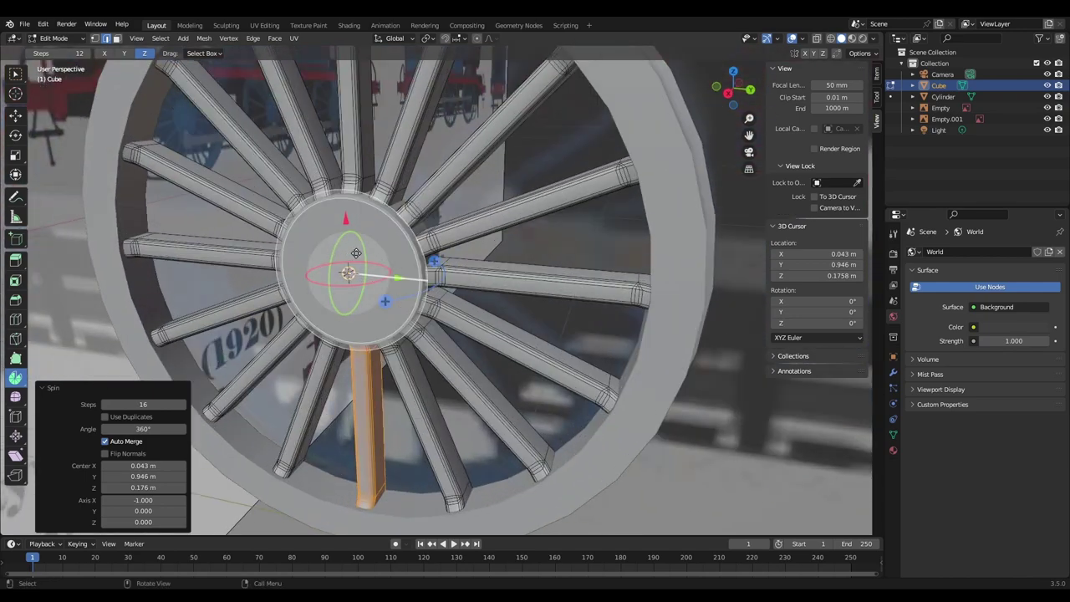
{"action": "left_click", "coordinate": [727, 94]}
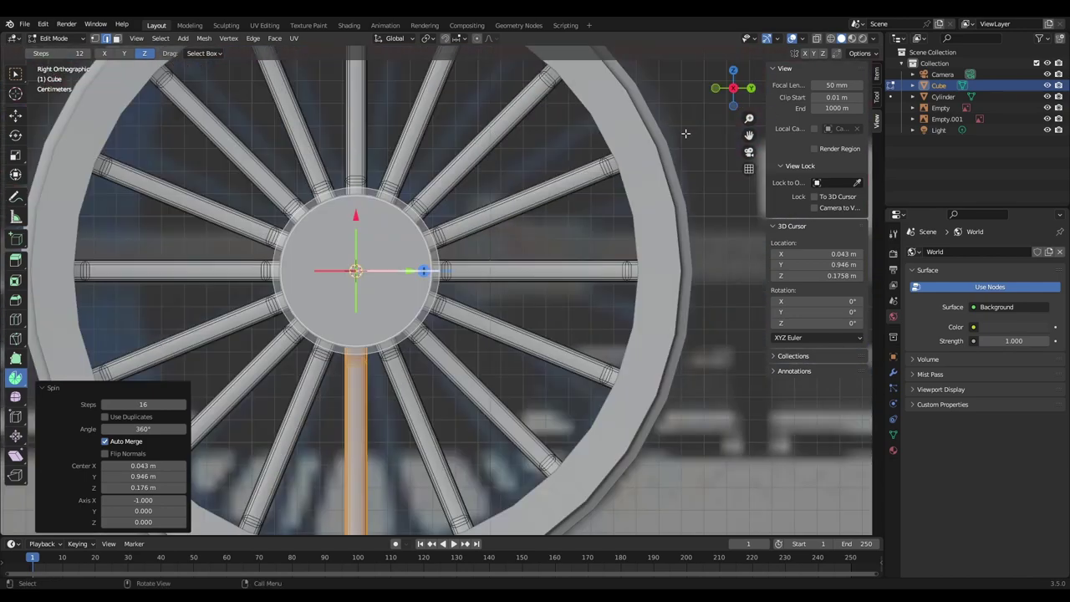
{"action": "scroll", "coordinate": [443, 301], "scroll_direction": "down", "scroll_amount": 4}
{"action": "middle_click_drag", "start_coordinate": [410, 272], "coordinate": [408, 297]}
{"action": "left_click", "coordinate": [735, 98]}
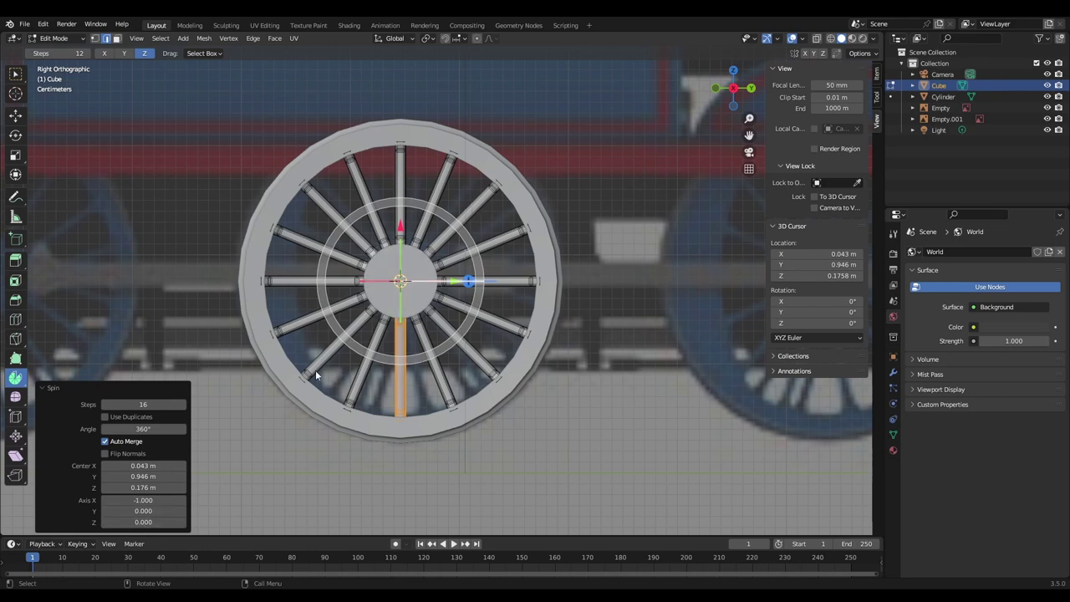
Step: Return to Object Mode, deselect the spokes and check the spoked wheel up close
{"action": "key", "text": "Tab"}
{"action": "scroll", "coordinate": [538, 268], "scroll_direction": "down", "scroll_amount": 10}
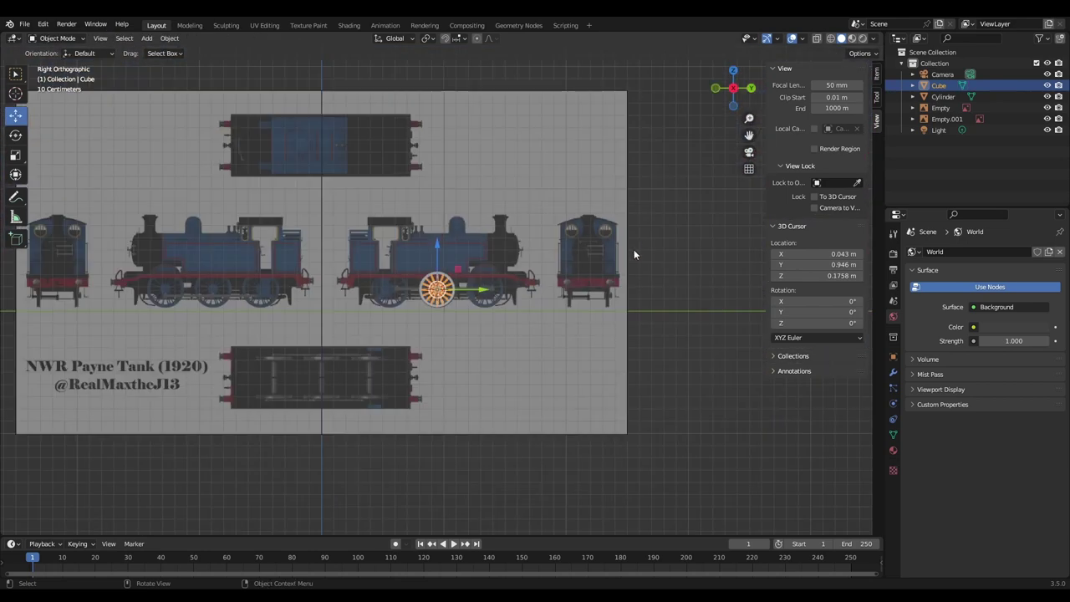
{"action": "left_click", "coordinate": [634, 254]}
{"action": "scroll", "coordinate": [415, 325], "scroll_direction": "up", "scroll_amount": 15}
{"action": "middle_click_drag", "start_coordinate": [419, 292], "coordinate": [402, 307]}
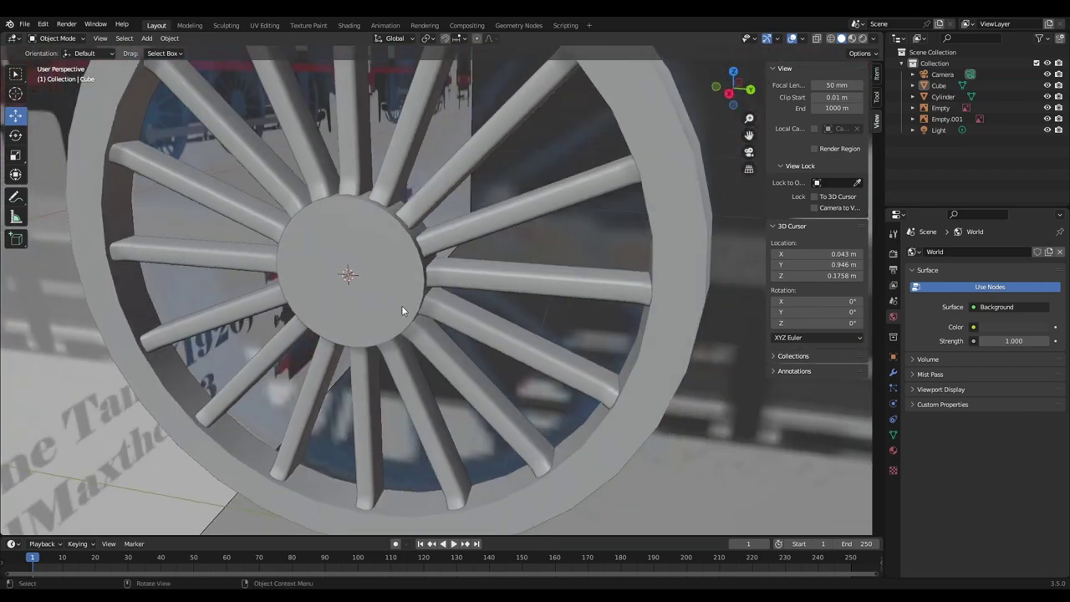
Step: Enter Edit Mode on the rim-and-hub cylinder with X-ray on, and examine the crank boss on the blueprint's neighbouring driving wheel
{"action": "left_click", "coordinate": [402, 310]}
{"action": "left_click", "coordinate": [728, 94]}
{"action": "key", "text": "Tab"}
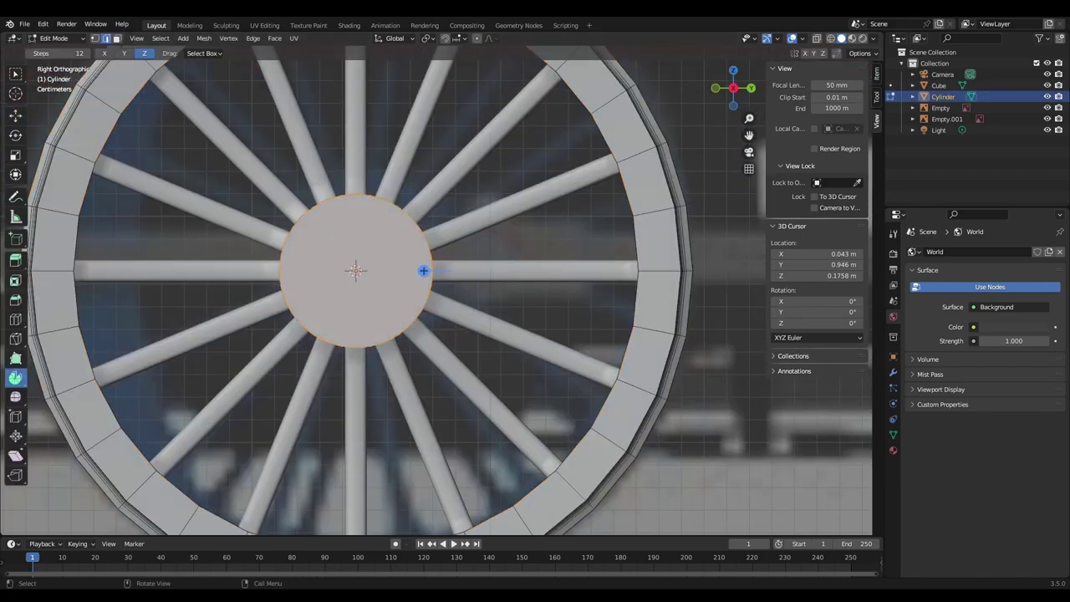
{"action": "left_click", "coordinate": [817, 40]}
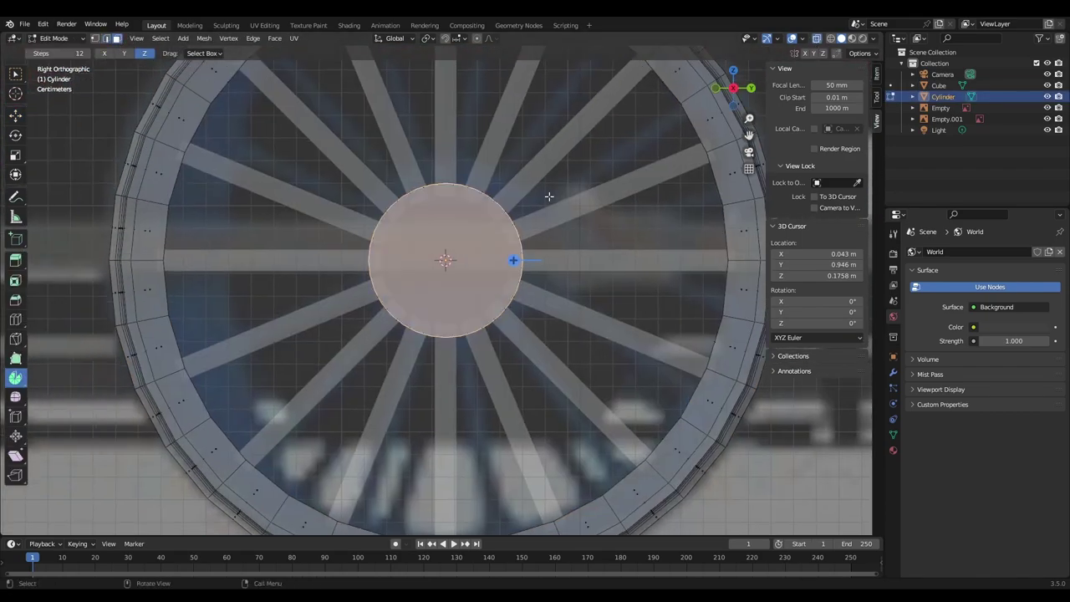
{"action": "scroll", "coordinate": [565, 201], "scroll_direction": "down", "scroll_amount": 6}
{"action": "scroll", "coordinate": [603, 210], "scroll_direction": "up", "scroll_amount": 4}
{"action": "middle_click_drag", "start_coordinate": [576, 228], "coordinate": [198, 249], "text": "shift"}
{"action": "key", "text": "Tab"}
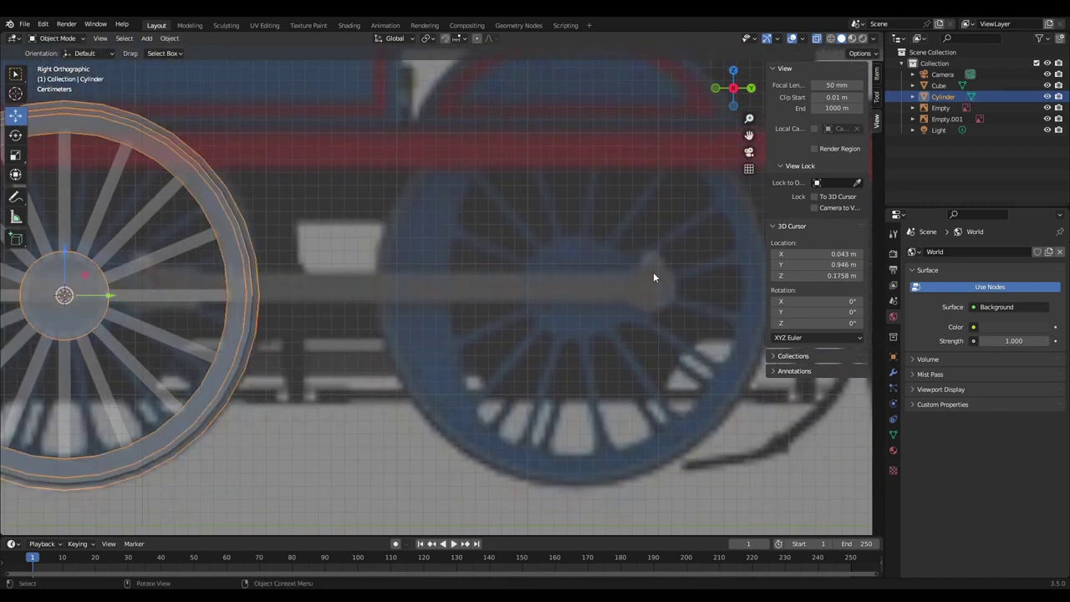
{"action": "key", "text": "Tab"}
{"action": "middle_click_drag", "start_coordinate": [337, 301], "coordinate": [571, 286], "text": "shift"}
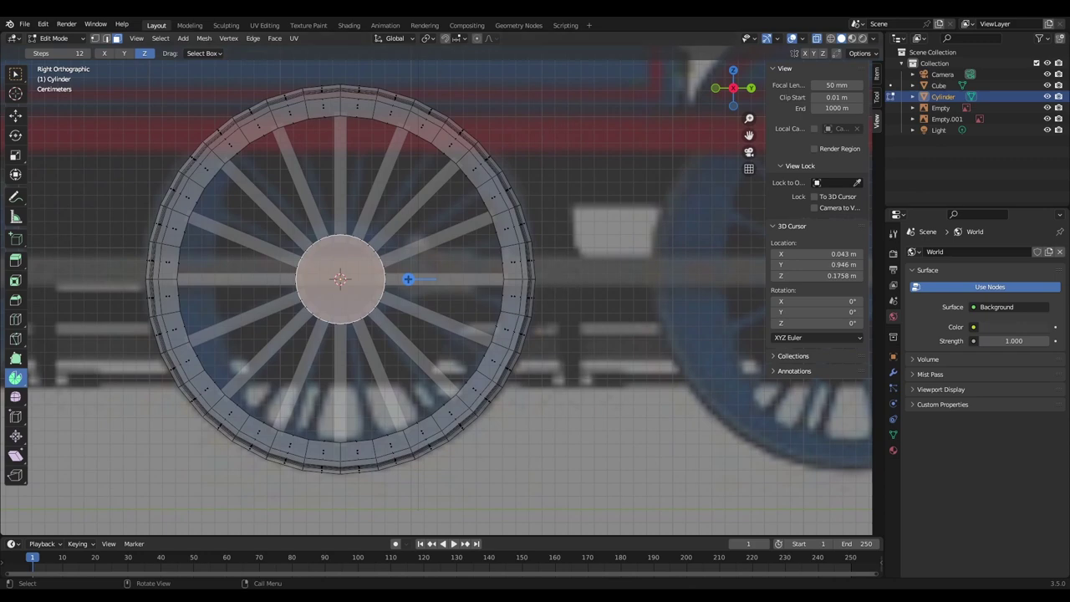
Step: Select all of the hub's vertices in vertex select mode with X-ray on
{"action": "left_click", "coordinate": [816, 40]}
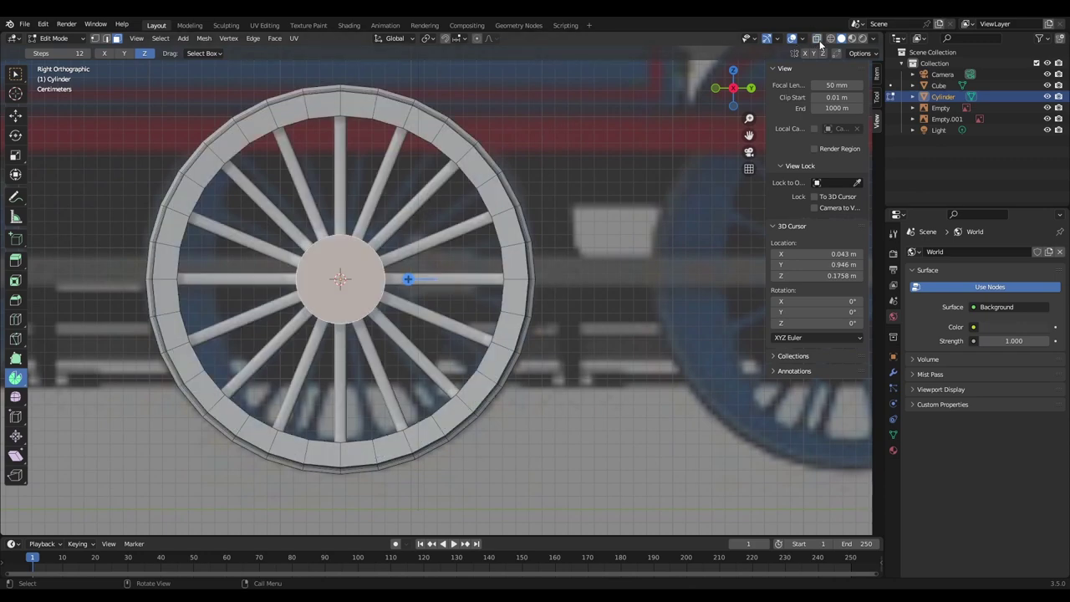
{"action": "left_click", "coordinate": [818, 39]}
{"action": "middle_click_drag", "start_coordinate": [329, 258], "coordinate": [429, 242], "text": "shift"}
{"action": "left_click", "coordinate": [95, 40]}
{"action": "middle_click_drag", "start_coordinate": [517, 139], "coordinate": [492, 157], "text": "shift"}
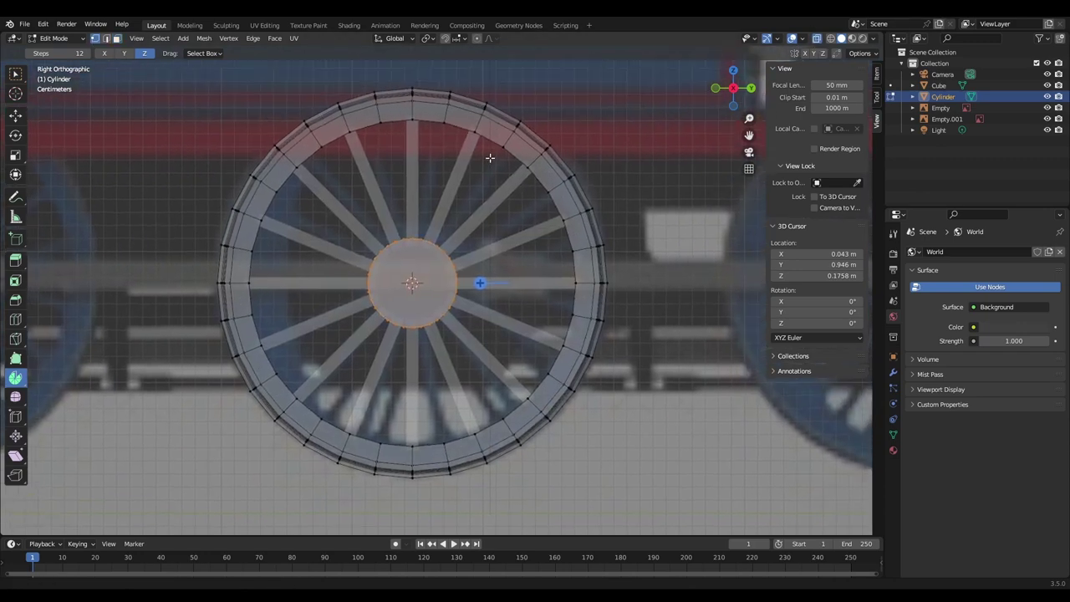
{"action": "scroll", "coordinate": [492, 157], "scroll_direction": "up", "scroll_amount": 5}
{"action": "left_click_drag", "start_coordinate": [126, 92], "coordinate": [574, 429]}
{"action": "middle_click_drag", "start_coordinate": [489, 309], "coordinate": [420, 332], "text": "shift"}
{"action": "key", "text": "shift+d"}
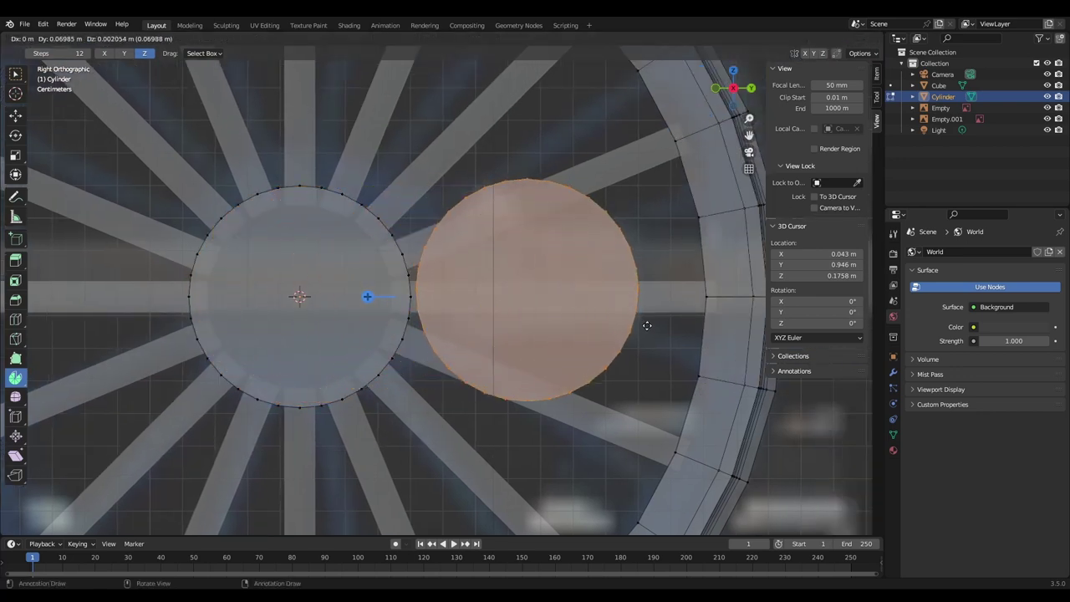
{"action": "left_click", "coordinate": [647, 329]}
{"action": "key", "text": "ctrl+z"}
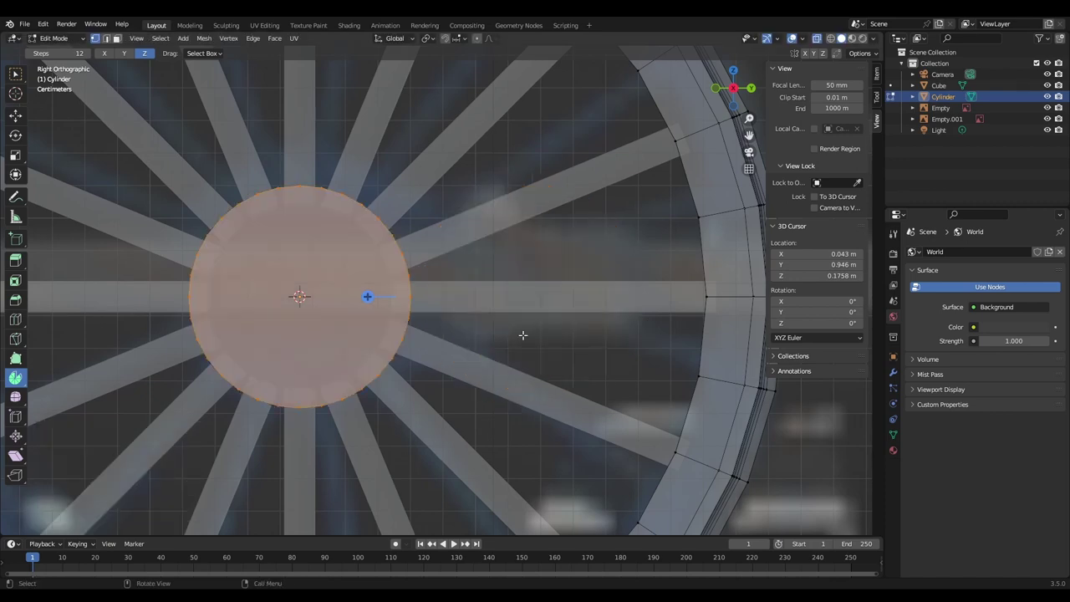
Step: Duplicate the hub and move the copy about 0.07 m along the Y axis
{"action": "key", "text": "g"}
{"action": "key", "text": "x"}
{"action": "key", "text": "y"}
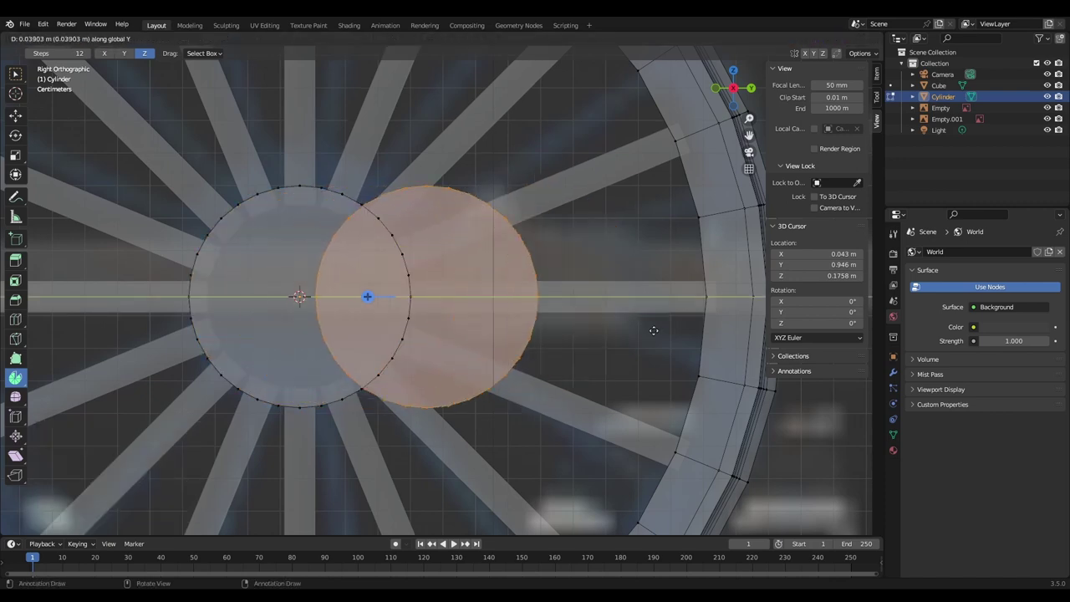
{"action": "left_click", "coordinate": [751, 320]}
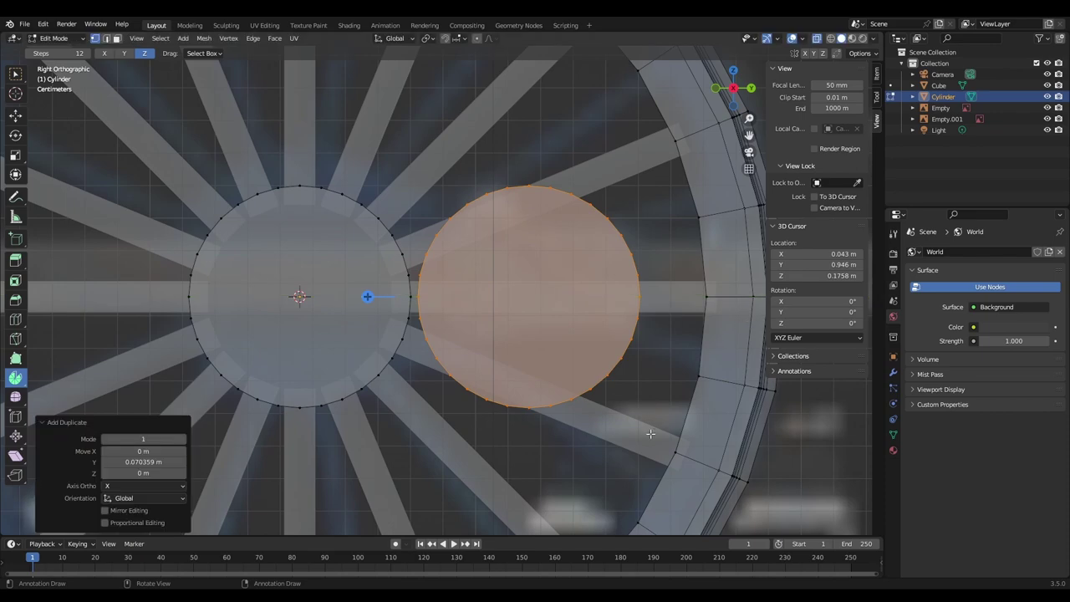
Step: Scale the duplicated hub to about 0.445 and move it about -0.018 m along Y to form a crank boss
{"action": "left_click", "coordinate": [752, 88]}
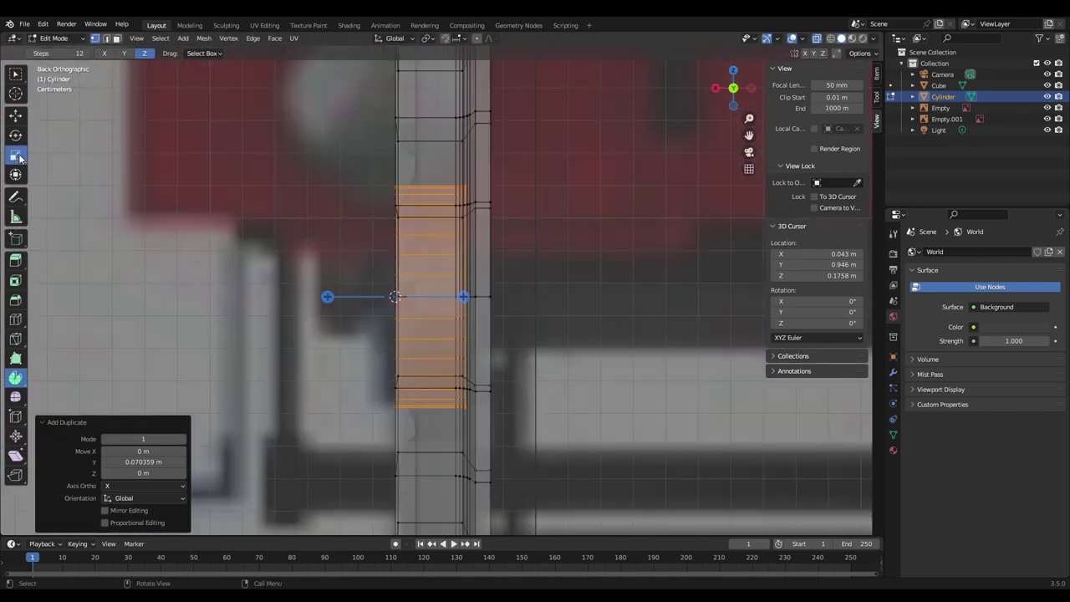
{"action": "left_click", "coordinate": [16, 155]}
{"action": "left_click", "coordinate": [715, 87]}
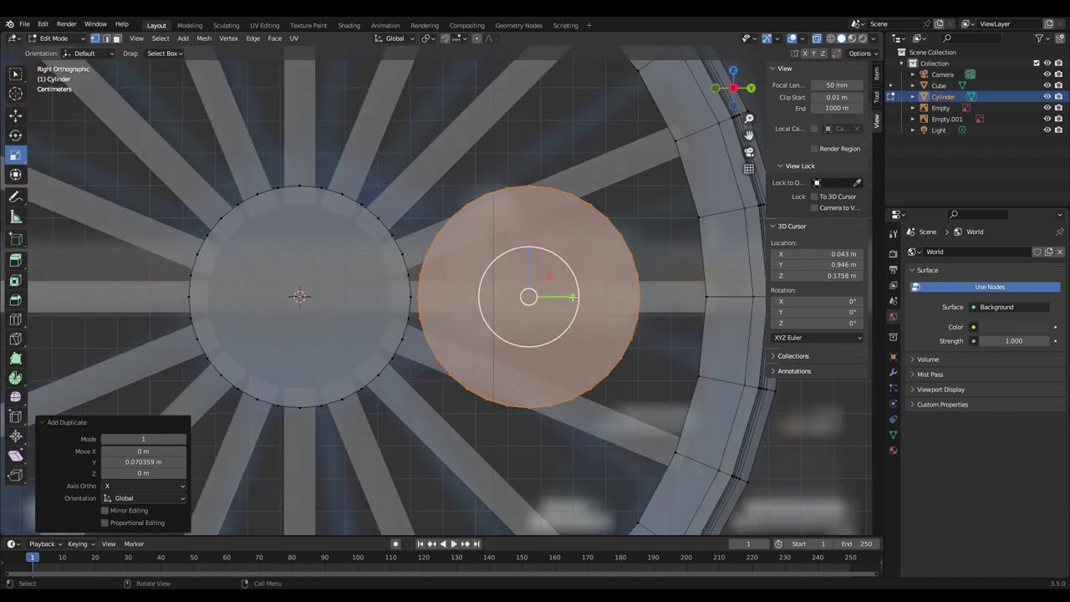
{"action": "key", "text": "s"}
{"action": "mouse_move", "coordinate": [564, 337]}
{"action": "left_mouse_down"}
{"action": "mouse_move", "coordinate": [568, 351]}
{"action": "mouse_move", "coordinate": [567, 342]}
{"action": "left_mouse_up"}
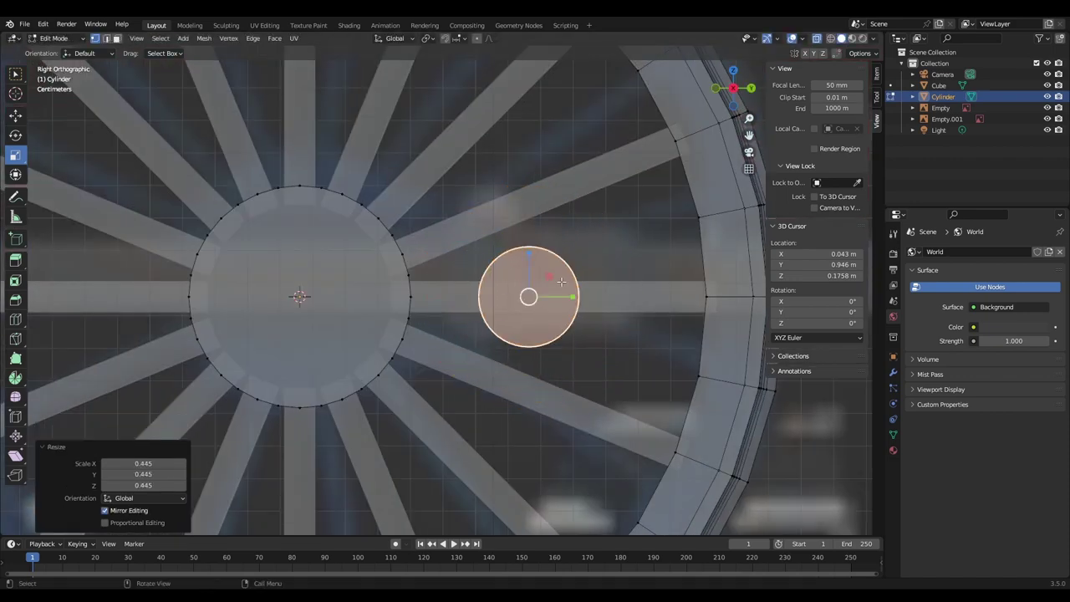
{"action": "left_click", "coordinate": [17, 115]}
{"action": "left_click_drag", "start_coordinate": [567, 297], "coordinate": [502, 313]}
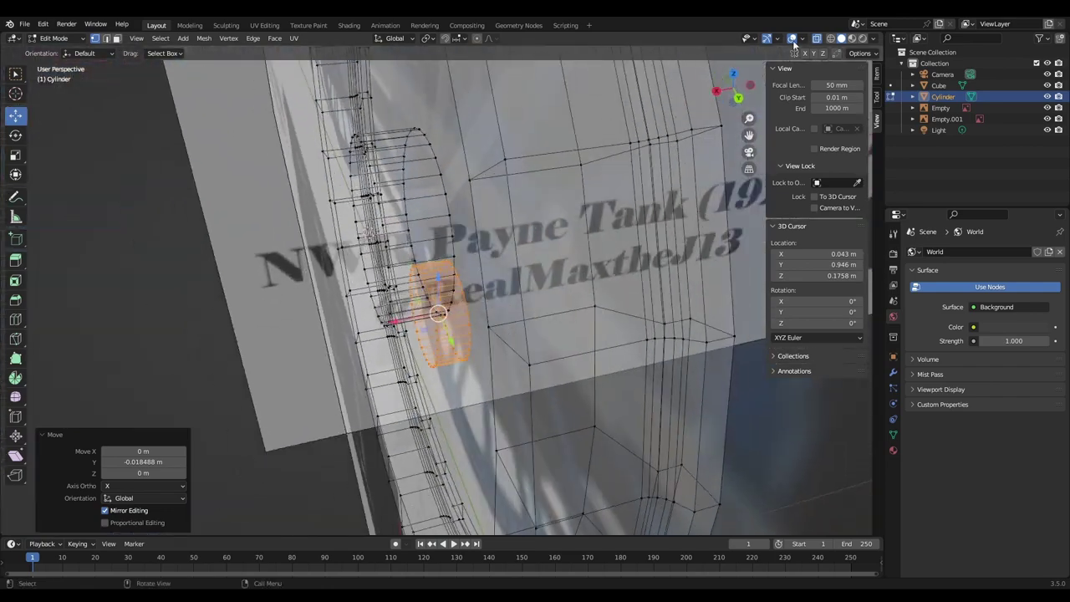
Step: Move the crank boss outward along X in the front view so it stands proud of the hub
{"action": "left_click", "coordinate": [817, 40]}
{"action": "middle_click_drag", "start_coordinate": [495, 298], "coordinate": [728, 289]}
{"action": "left_click", "coordinate": [726, 94]}
{"action": "scroll", "coordinate": [586, 227], "scroll_direction": "up", "scroll_amount": 4}
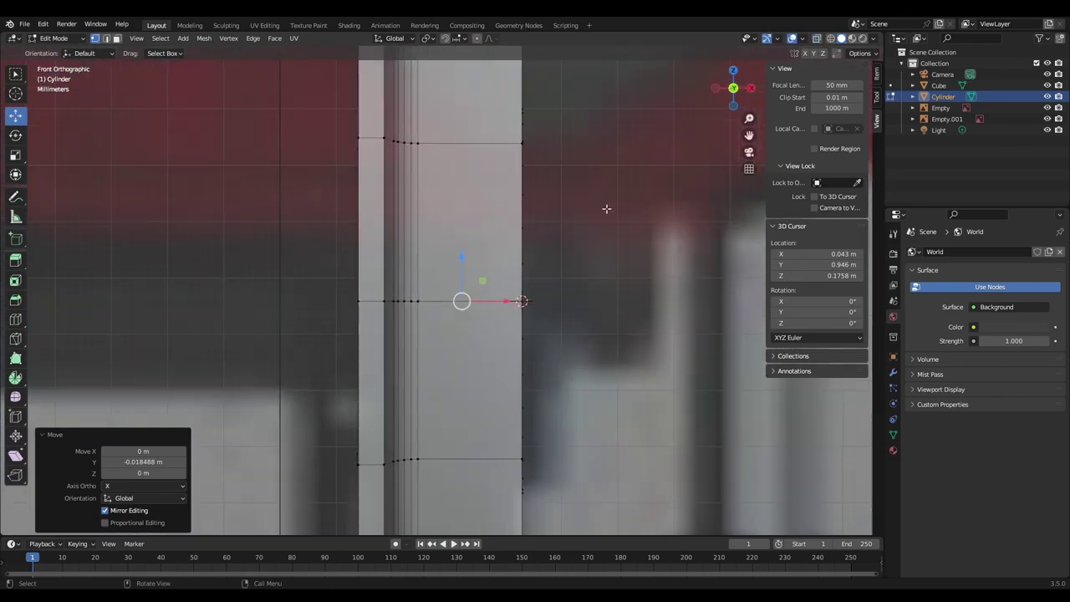
{"action": "left_click", "coordinate": [817, 39]}
{"action": "left_click_drag", "start_coordinate": [515, 301], "coordinate": [554, 301]}
Step: Select the crank boss's inner end and move it back along X to lengthen the boss into the wheel
{"action": "left_click_drag", "start_coordinate": [439, 175], "coordinate": [505, 491]}
{"action": "left_click_drag", "start_coordinate": [519, 304], "coordinate": [444, 312]}
{"action": "left_click", "coordinate": [817, 38]}
{"action": "middle_click_drag", "start_coordinate": [694, 368], "coordinate": [718, 192]}
{"action": "scroll", "coordinate": [748, 194], "scroll_direction": "up", "scroll_amount": 2}
{"action": "left_click_drag", "start_coordinate": [461, 329], "coordinate": [469, 329]}
Step: Try bridging an upper edge of the hub to an upper edge of the crank boss with a face, and undo the attempts
{"action": "middle_click_drag", "start_coordinate": [468, 329], "coordinate": [602, 360]}
{"action": "left_click", "coordinate": [106, 38]}
{"action": "middle_click_drag", "start_coordinate": [480, 219], "coordinate": [613, 329]}
{"action": "scroll", "coordinate": [465, 208], "scroll_direction": "up", "scroll_amount": 4}
{"action": "middle_click_drag", "start_coordinate": [377, 239], "coordinate": [332, 240]}
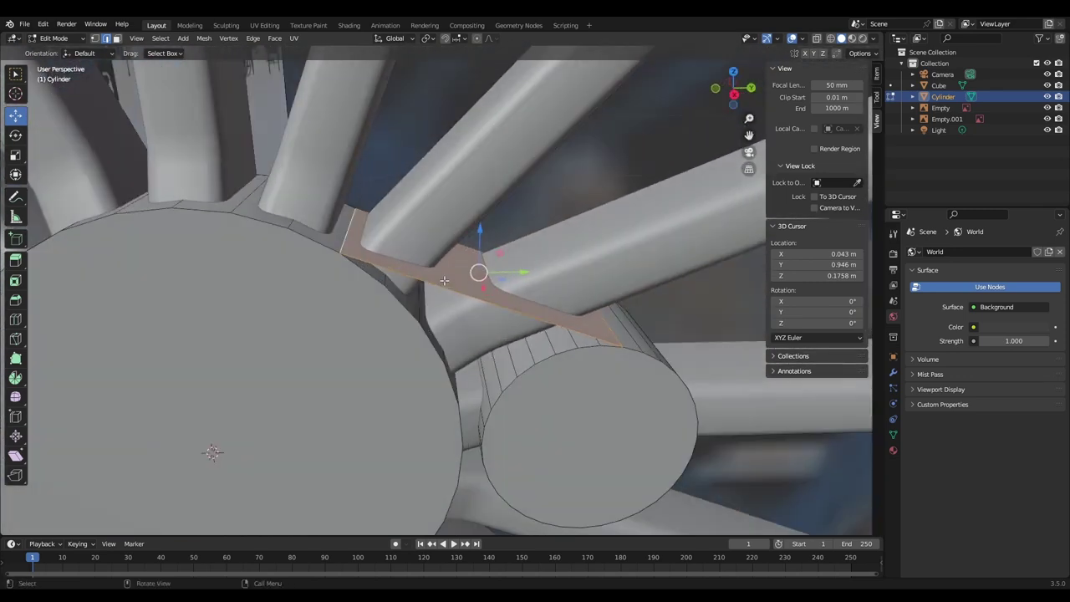
{"action": "key", "text": "ctrl+z"}
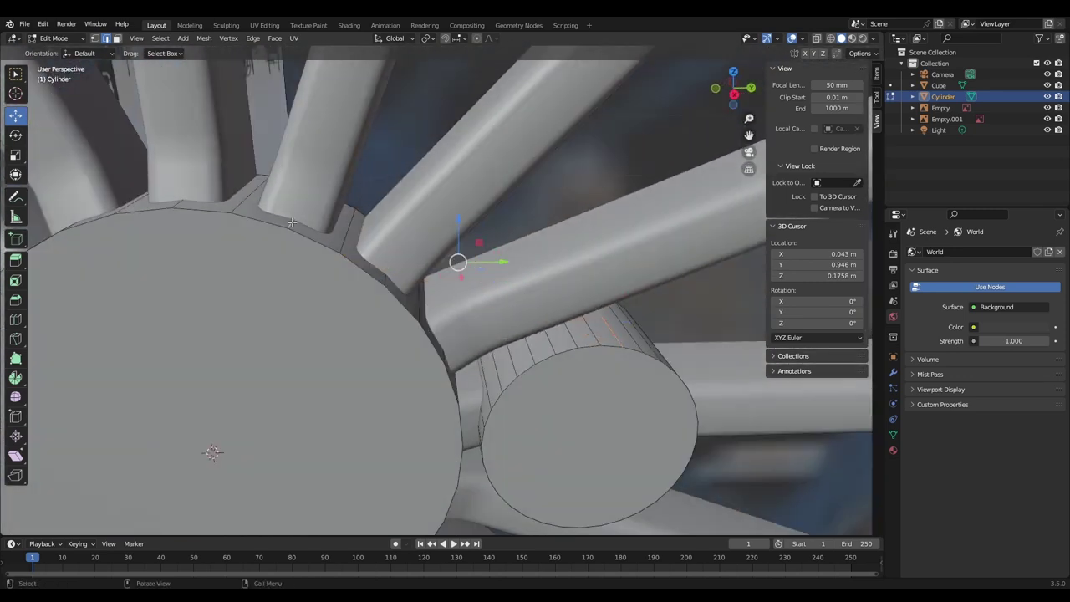
{"action": "middle_click_drag", "start_coordinate": [407, 291], "coordinate": [344, 255]}
{"action": "middle_click_drag", "start_coordinate": [566, 321], "coordinate": [524, 325], "text": "shift"}
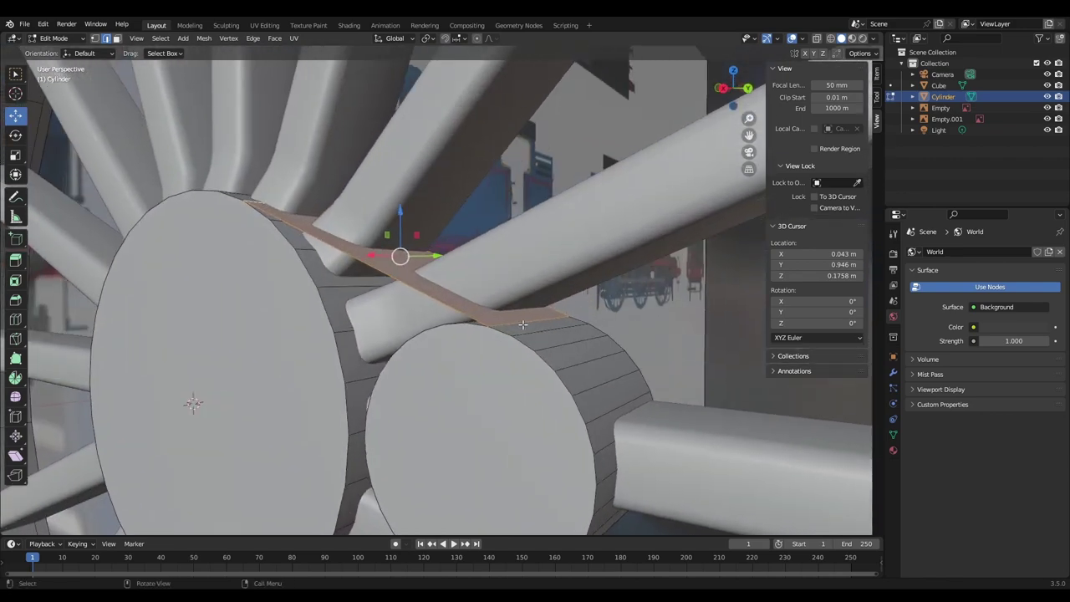
{"action": "key", "text": "ctrl+z"}
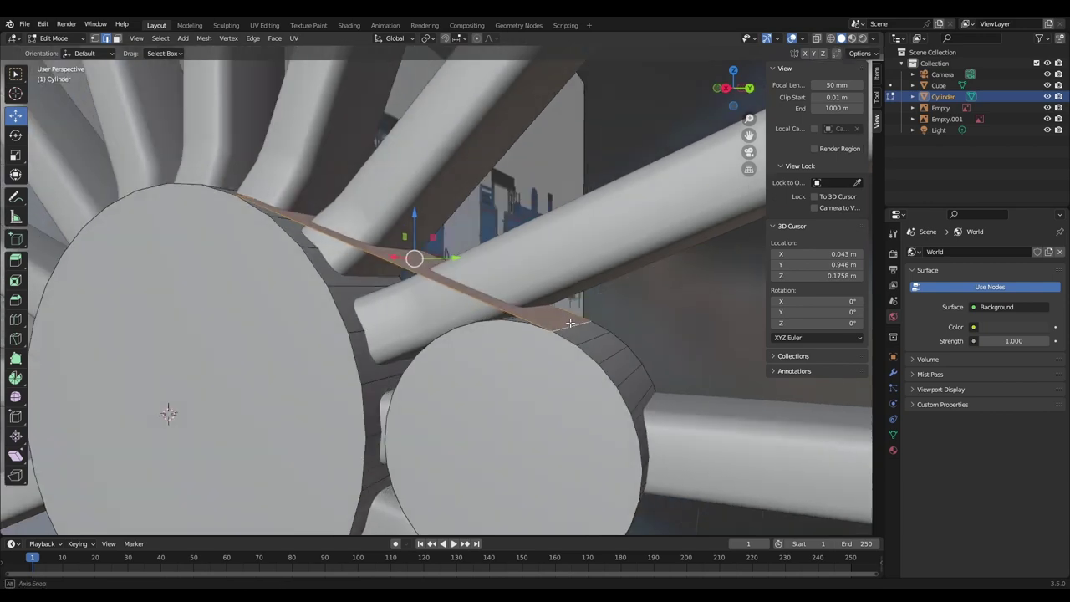
Step: Fill a face between an upper hub edge and an upper crank boss edge, and check how it meets both cylinders
{"action": "middle_click_drag", "start_coordinate": [544, 333], "coordinate": [577, 325]}
{"action": "scroll", "coordinate": [421, 314], "scroll_direction": "up", "scroll_amount": 4}
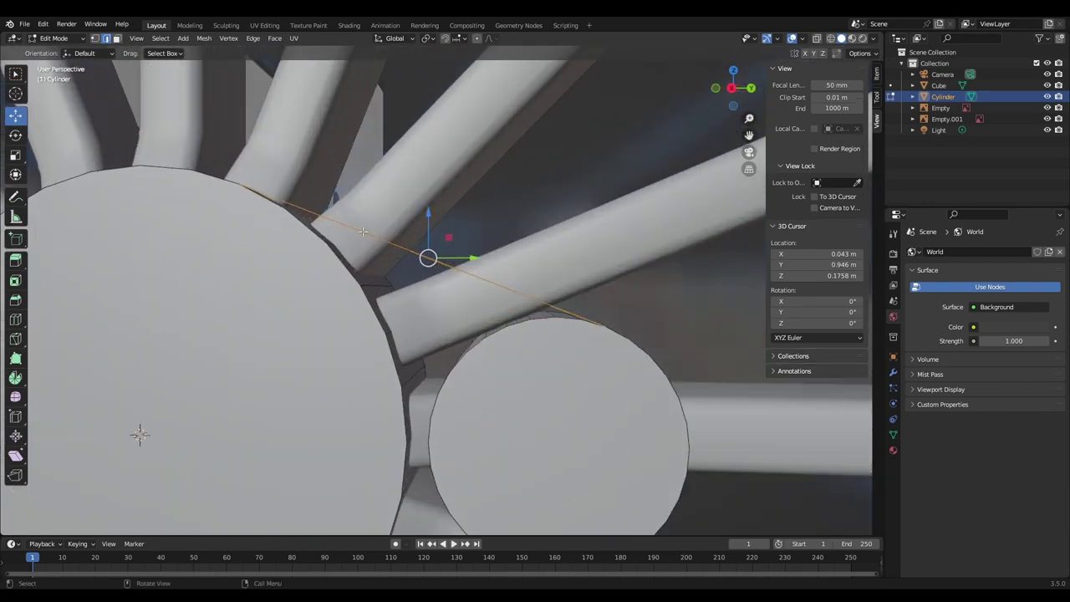
{"action": "middle_click_drag", "start_coordinate": [422, 313], "coordinate": [409, 376]}
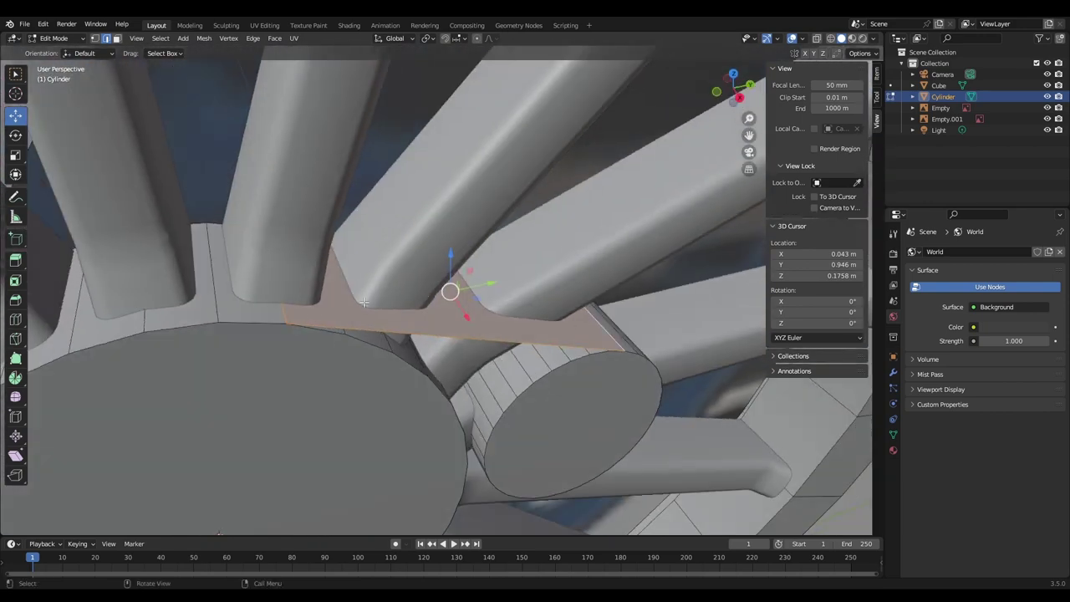
{"action": "middle_click_drag", "start_coordinate": [546, 307], "coordinate": [507, 258]}
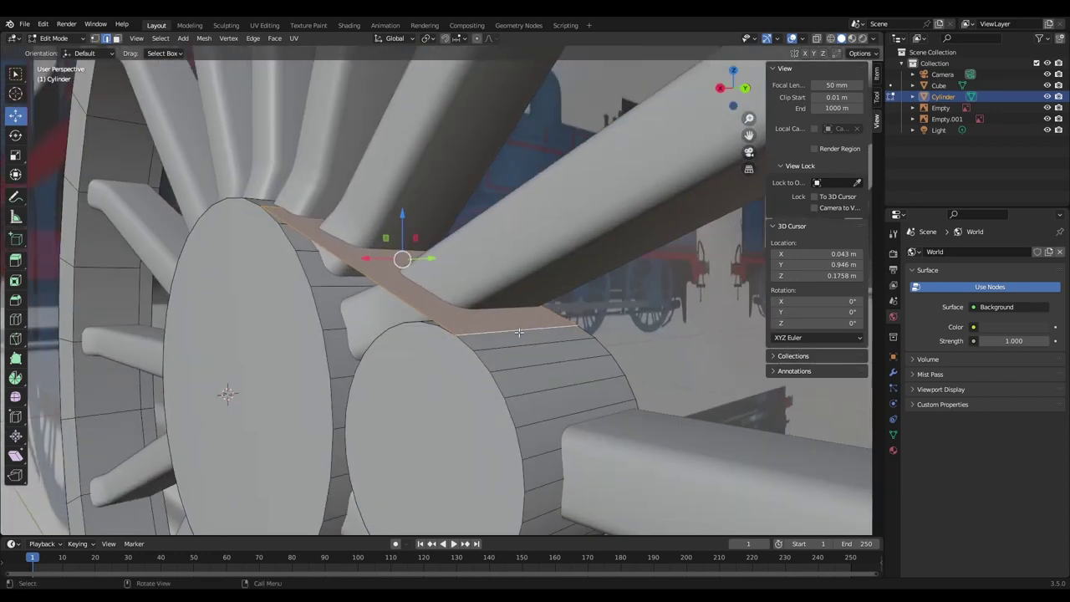
Step: Try filling a face between a lower hub edge and a lower crank boss edge, and undo it
{"action": "middle_click_drag", "start_coordinate": [465, 360], "coordinate": [719, 177]}
{"action": "left_click", "coordinate": [545, 390]}
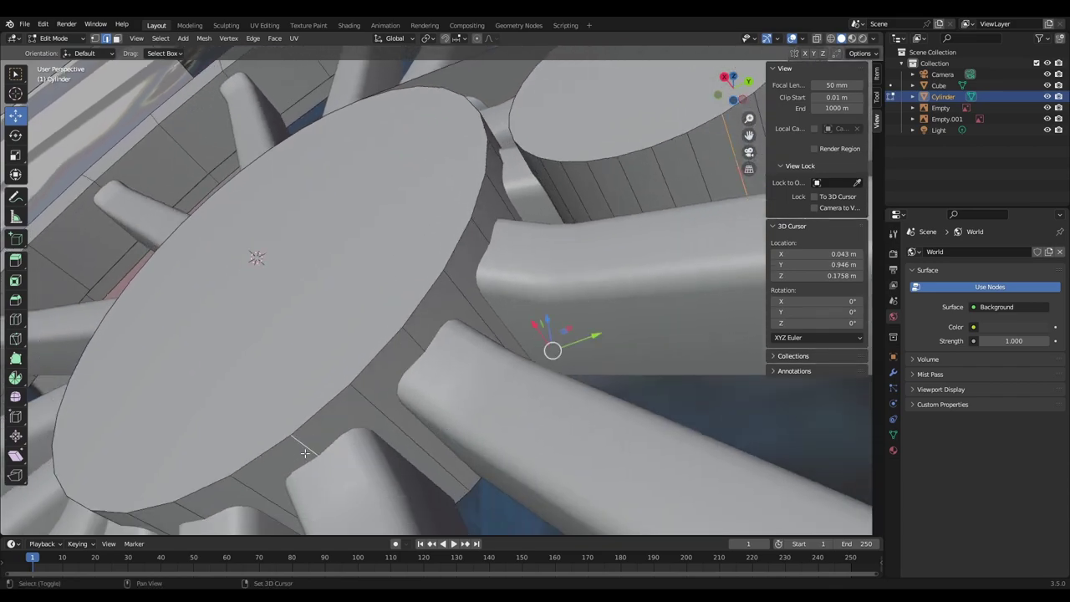
{"action": "key", "text": "f"}
{"action": "middle_click_drag", "start_coordinate": [367, 387], "coordinate": [435, 442]}
{"action": "scroll", "coordinate": [451, 430], "scroll_direction": "down", "scroll_amount": 4}
{"action": "middle_click_drag", "start_coordinate": [500, 403], "coordinate": [462, 373]}
{"action": "scroll", "coordinate": [544, 362], "scroll_direction": "up", "scroll_amount": 6}
{"action": "key", "text": "ctrl+z"}
Step: Fill a face between a lower hub edge and the matching lower crank boss edge to close the underside of the joint
{"action": "scroll", "coordinate": [719, 402], "scroll_direction": "down", "scroll_amount": 3}
{"action": "middle_click_drag", "start_coordinate": [723, 385], "coordinate": [597, 372], "text": "shift"}
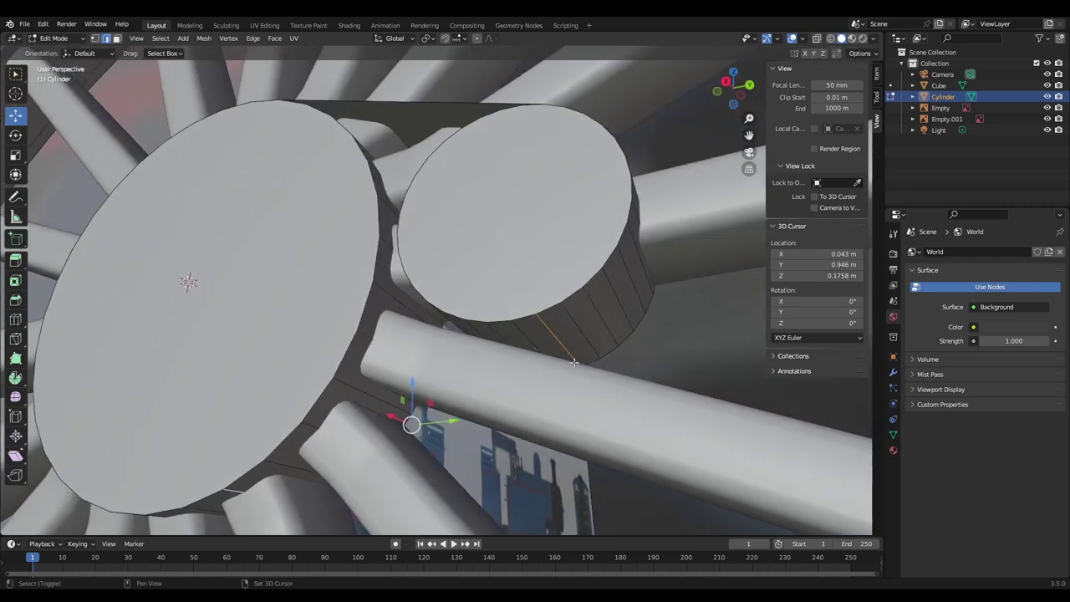
{"action": "key", "text": "f"}
{"action": "middle_click_drag", "start_coordinate": [381, 415], "coordinate": [428, 389]}
{"action": "middle_click_drag", "start_coordinate": [428, 385], "coordinate": [423, 427]}
{"action": "scroll", "coordinate": [423, 426], "scroll_direction": "down", "scroll_amount": 6}
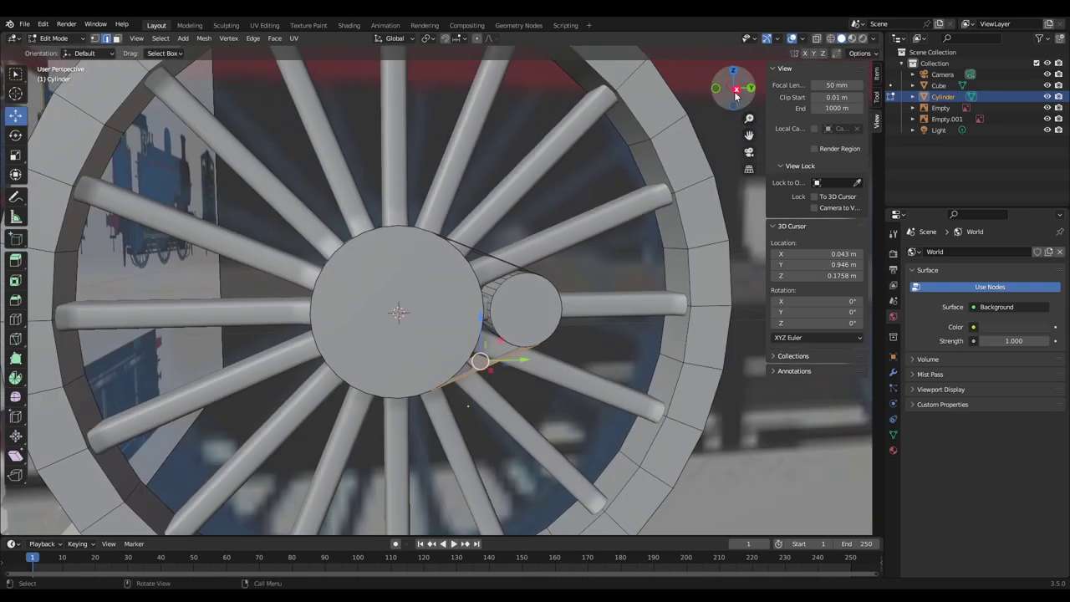
Step: Select the facing front vertices of the hub and crank boss and fill the front gap between them with a face
{"action": "left_click", "coordinate": [735, 88]}
{"action": "left_click", "coordinate": [95, 40]}
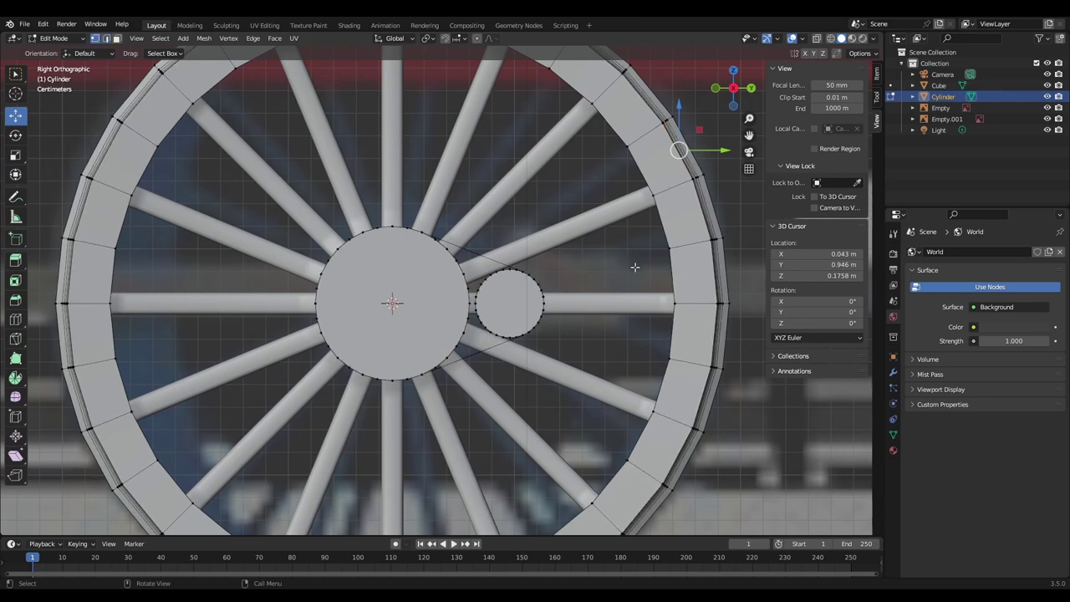
{"action": "scroll", "coordinate": [485, 326], "scroll_direction": "up", "scroll_amount": 6}
{"action": "scroll", "coordinate": [452, 216], "scroll_direction": "down", "scroll_amount": 1}
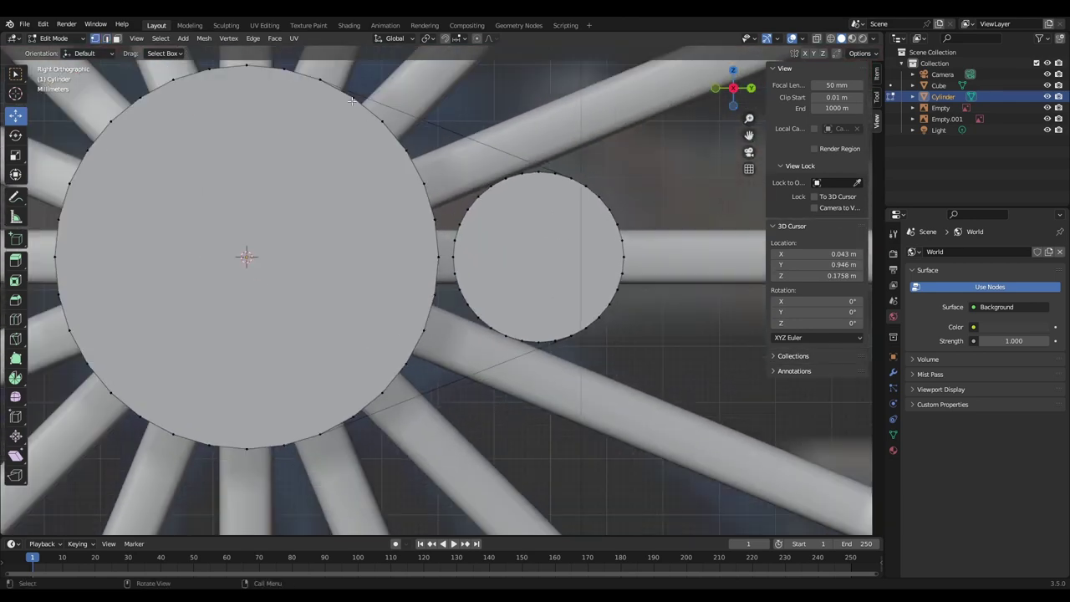
{"action": "left_click_drag", "start_coordinate": [294, 63], "coordinate": [566, 456]}
{"action": "middle_click_drag", "start_coordinate": [517, 319], "coordinate": [519, 325]}
{"action": "key", "text": "f"}
{"action": "key", "text": "ctrl+z"}
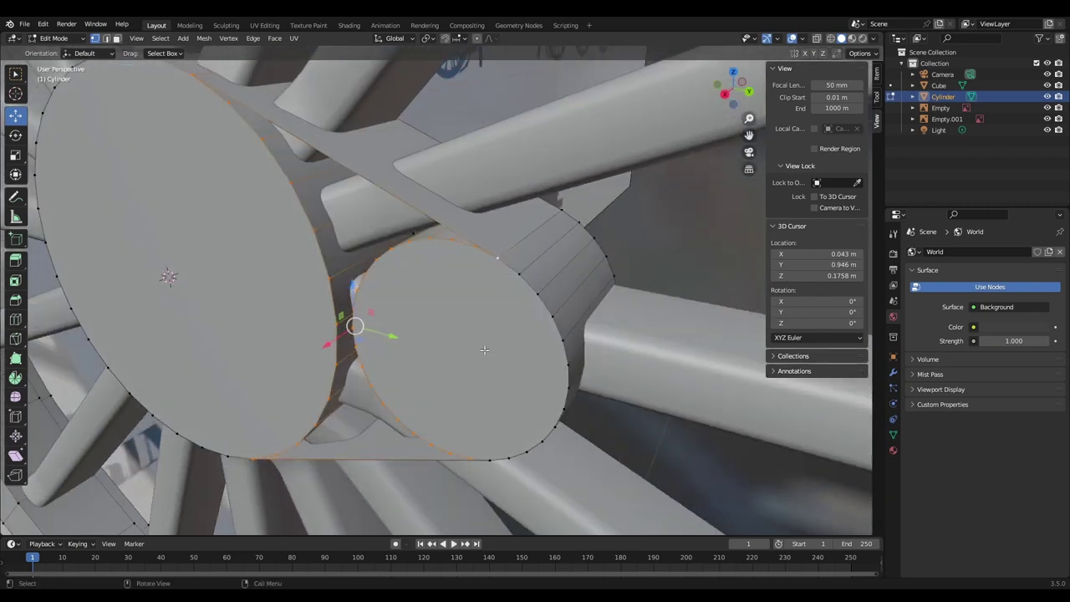
{"action": "middle_click_drag", "start_coordinate": [485, 350], "coordinate": [512, 320]}
{"action": "key", "text": "f"}
{"action": "middle_click_drag", "start_coordinate": [550, 358], "coordinate": [547, 332]}
{"action": "key", "text": "ctrl+z"}
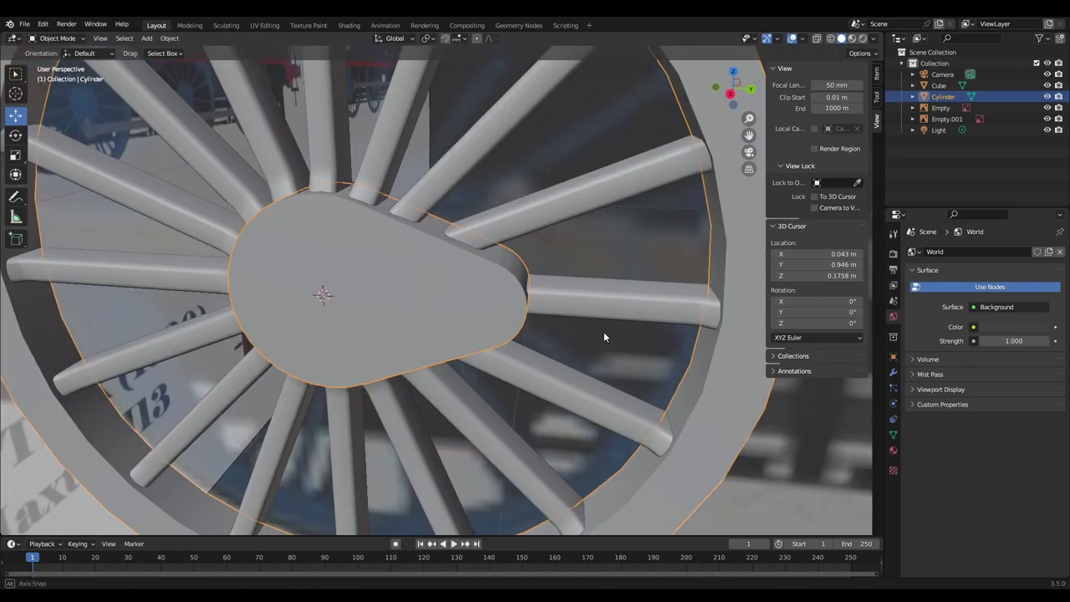
Step: Select the facing rear vertices of the hub and crank boss and fill the gap between them on the wheel's back
{"action": "middle_click_drag", "start_coordinate": [604, 337], "coordinate": [577, 335]}
{"action": "left_click", "coordinate": [727, 93]}
{"action": "left_click", "coordinate": [732, 95]}
{"action": "key", "text": "Tab"}
{"action": "middle_click_drag", "start_coordinate": [331, 160], "coordinate": [325, 163], "text": "shift"}
{"action": "scroll", "coordinate": [324, 163], "scroll_direction": "up", "scroll_amount": 2}
{"action": "left_click_drag", "start_coordinate": [336, 145], "coordinate": [544, 459]}
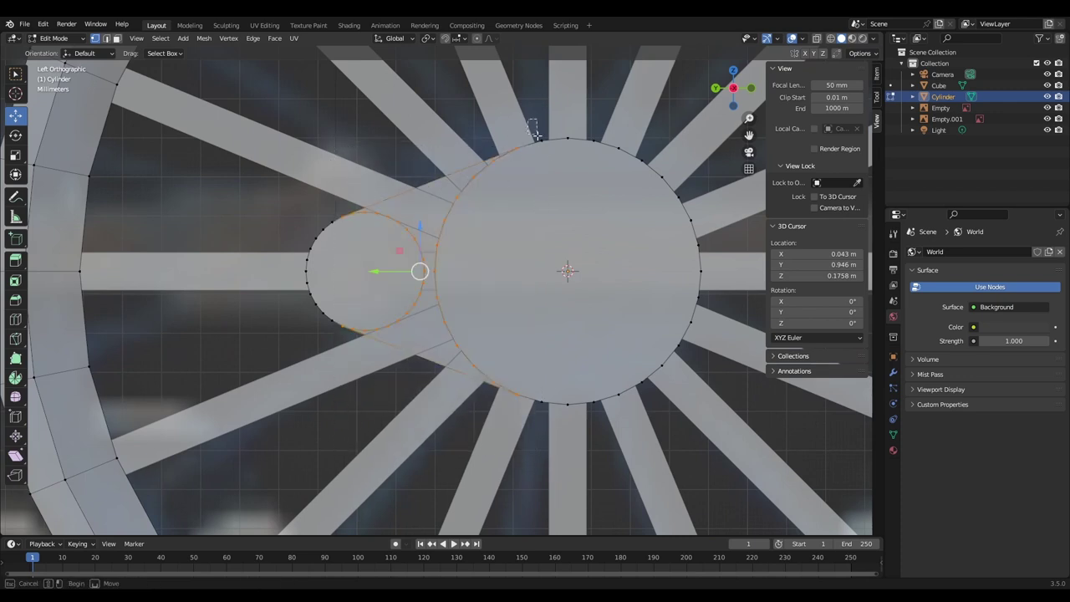
{"action": "scroll", "coordinate": [396, 444], "scroll_direction": "up", "scroll_amount": 4}
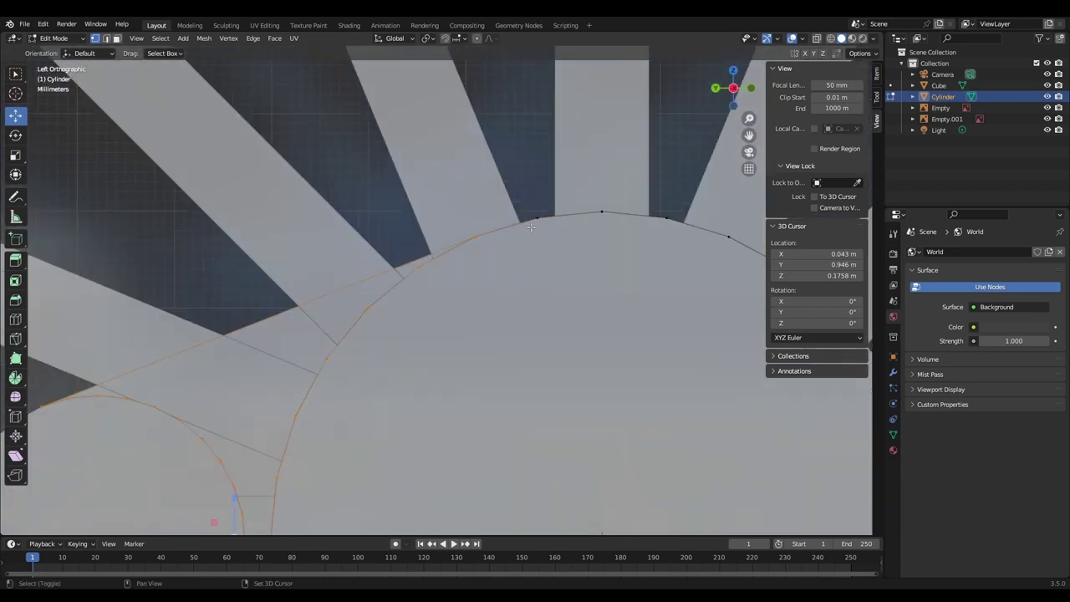
{"action": "scroll", "coordinate": [536, 219], "scroll_direction": "down", "scroll_amount": 5}
{"action": "scroll", "coordinate": [420, 243], "scroll_direction": "down", "scroll_amount": 2}
{"action": "middle_click_drag", "start_coordinate": [420, 243], "coordinate": [520, 311]}
{"action": "key", "text": "Tab"}
{"action": "scroll", "coordinate": [432, 329], "scroll_direction": "down", "scroll_amount": 4}
Step: Examine the joined hub and crank boss against the blueprint, in see-through and solid display
{"action": "key", "text": "alt+z"}
{"action": "middle_click_drag", "start_coordinate": [431, 330], "coordinate": [649, 223]}
{"action": "left_click", "coordinate": [727, 95]}
{"action": "middle_click_drag", "start_coordinate": [376, 260], "coordinate": [577, 203], "text": "shift"}
{"action": "left_click", "coordinate": [818, 39]}
{"action": "key", "text": "Tab"}
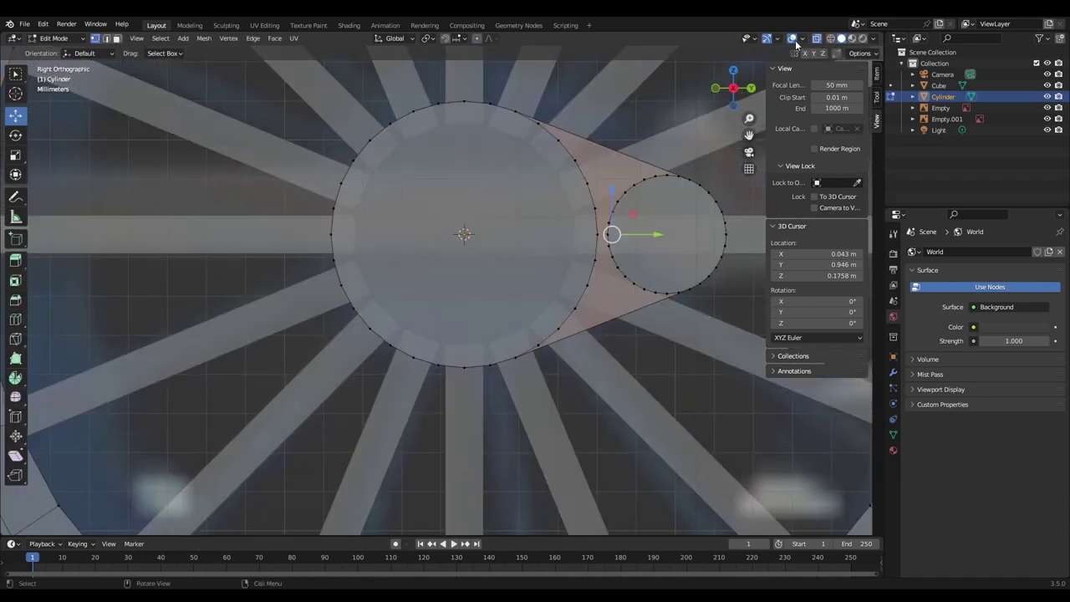
{"action": "left_click", "coordinate": [818, 39]}
{"action": "middle_click_drag", "start_coordinate": [414, 179], "coordinate": [450, 208]}
{"action": "key", "text": "Tab"}
{"action": "scroll", "coordinate": [447, 213], "scroll_direction": "up", "scroll_amount": 2}
{"action": "key", "text": "Tab"}
Step: Inset the crank boss's round front face by about 0.048 m to outline the crank pin
{"action": "left_click", "coordinate": [730, 95]}
{"action": "middle_click_drag", "start_coordinate": [688, 124], "coordinate": [593, 164], "text": "shift"}
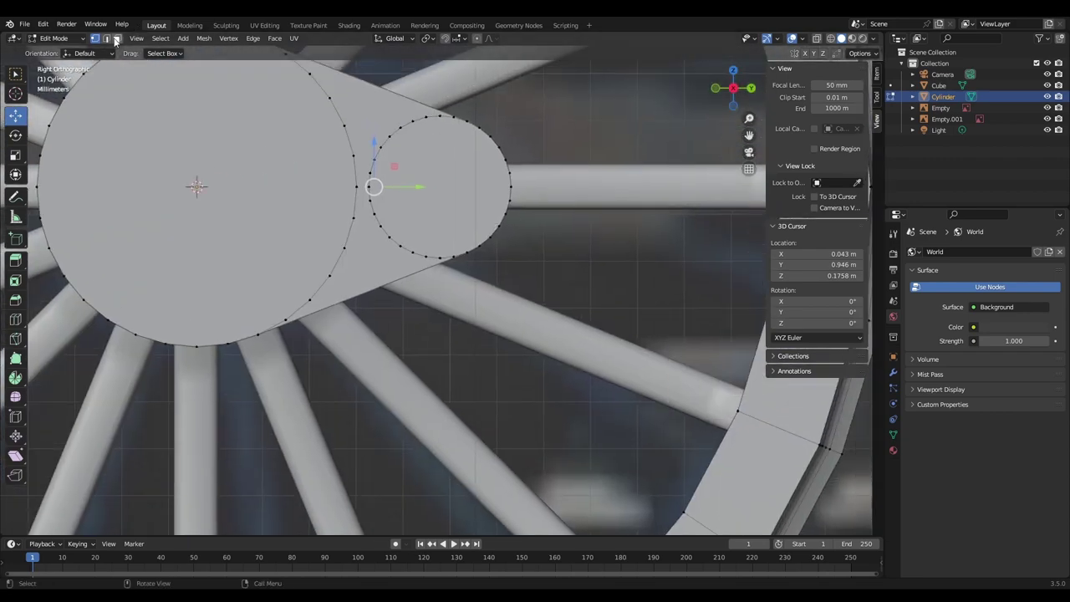
{"action": "left_click", "coordinate": [484, 224]}
{"action": "middle_click_drag", "start_coordinate": [485, 176], "coordinate": [492, 216], "text": "shift"}
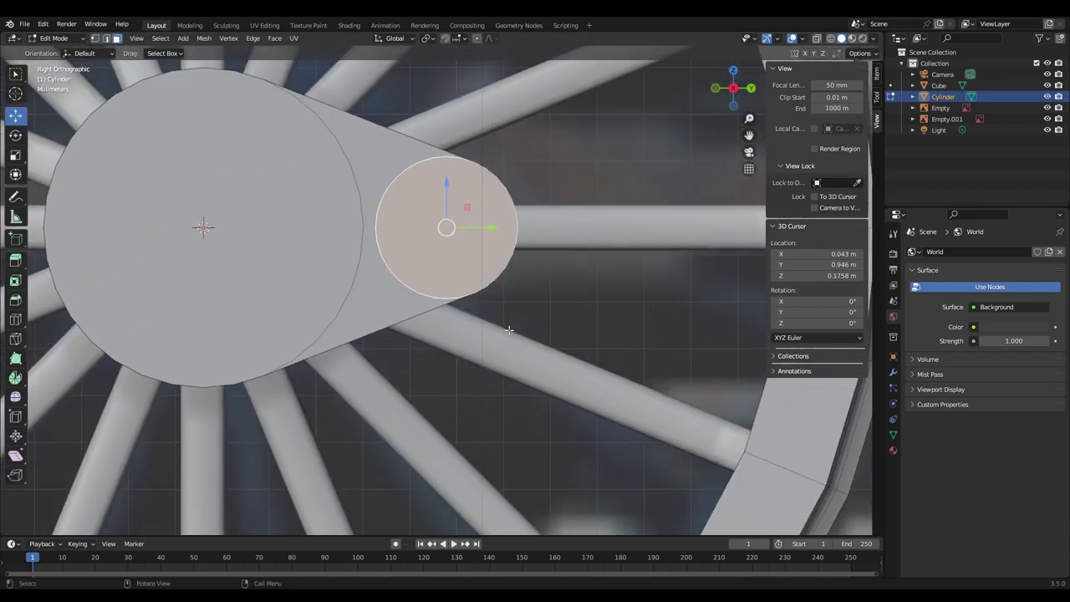
{"action": "key", "text": "i"}
{"action": "key", "text": "Escape"}
{"action": "left_click", "coordinate": [818, 40]}
{"action": "scroll", "coordinate": [473, 328], "scroll_direction": "down", "scroll_amount": 1}
{"action": "scroll", "coordinate": [473, 329], "scroll_direction": "up", "scroll_amount": 2}
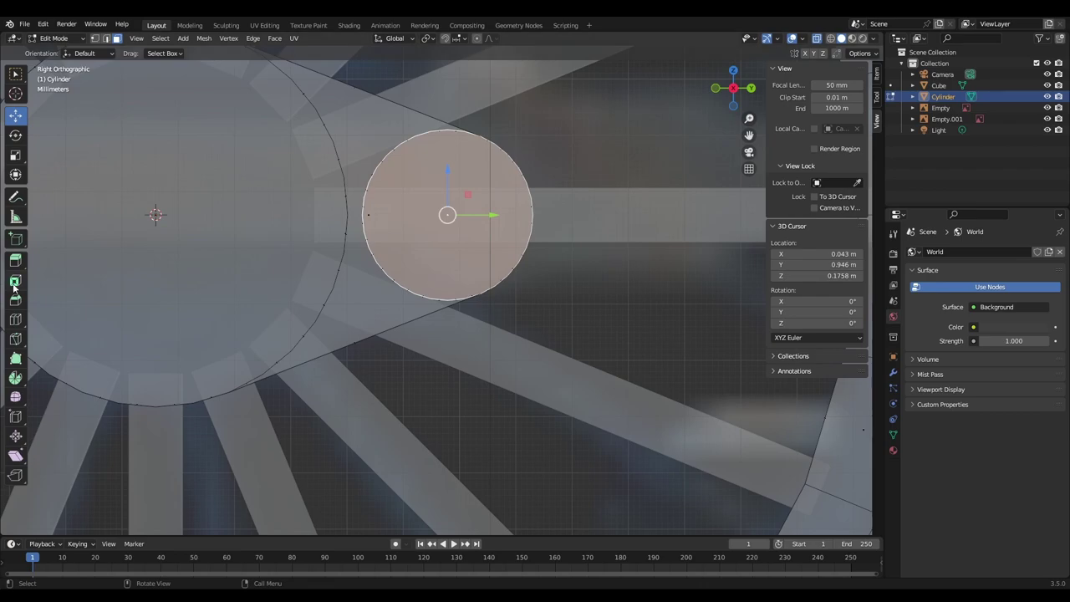
{"action": "key", "text": "i"}
{"action": "left_click", "coordinate": [558, 389]}
{"action": "middle_click_drag", "start_coordinate": [558, 389], "coordinate": [468, 406]}
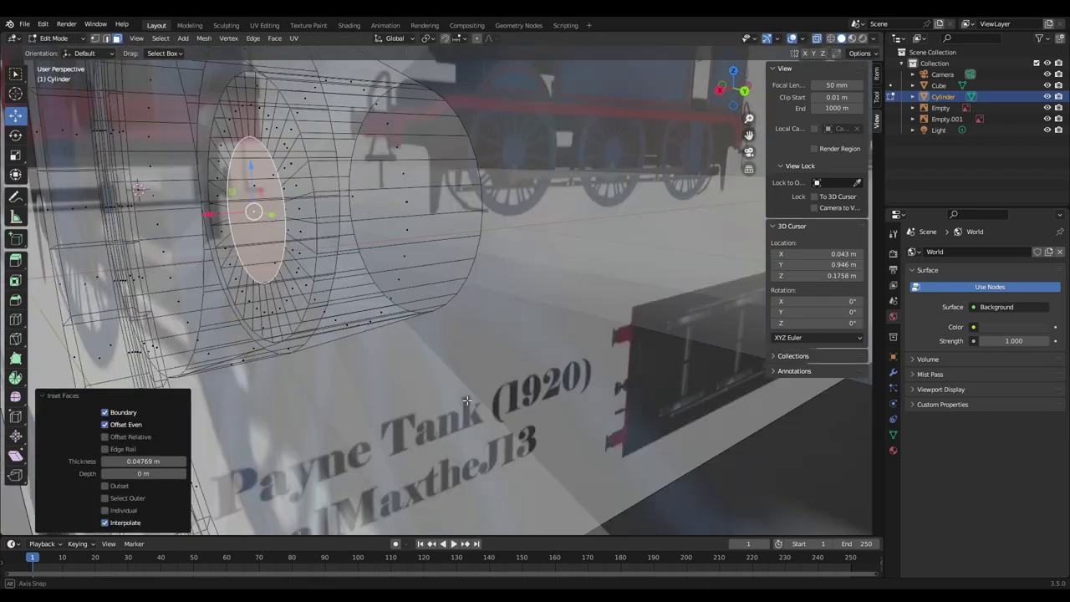
{"action": "scroll", "coordinate": [469, 407], "scroll_direction": "down", "scroll_amount": 4}
Step: Extrude the inset face on the crank boss outward about 0.0175 m to form the crank pin
{"action": "left_click", "coordinate": [818, 41]}
{"action": "middle_click_drag", "start_coordinate": [424, 289], "coordinate": [522, 296]}
{"action": "key", "text": "e"}
{"action": "left_click", "coordinate": [403, 294]}
{"action": "scroll", "coordinate": [403, 295], "scroll_direction": "down", "scroll_amount": 6}
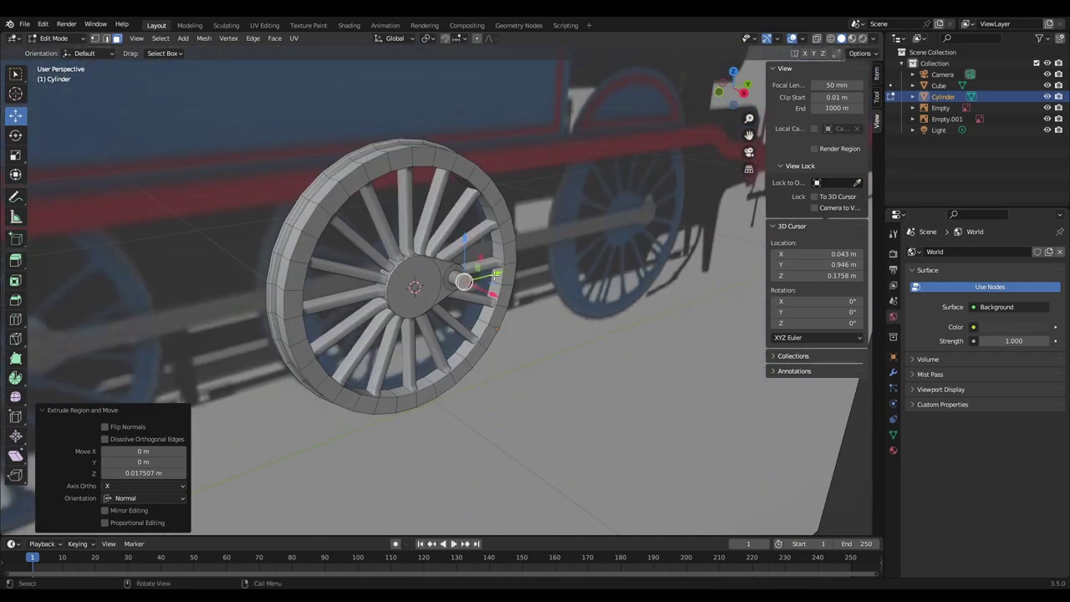
Step: Bevel the outer end of the crank pin to round its rim, and check it in Object Mode
{"action": "scroll", "coordinate": [495, 276], "scroll_direction": "up", "scroll_amount": 6}
{"action": "middle_click_drag", "start_coordinate": [529, 271], "coordinate": [422, 258]}
{"action": "scroll", "coordinate": [422, 260], "scroll_direction": "up", "scroll_amount": 2}
{"action": "key", "text": "ctrl+b"}
{"action": "left_click", "coordinate": [424, 275]}
{"action": "key", "text": "Tab"}
{"action": "key", "text": "Tab"}
Step: Inset the crank pin's end face and extrude it about 0.0023 m inward to make a shallow recess
{"action": "middle_click_drag", "start_coordinate": [420, 284], "coordinate": [438, 267]}
{"action": "scroll", "coordinate": [418, 272], "scroll_direction": "up", "scroll_amount": 4}
{"action": "left_click", "coordinate": [458, 271]}
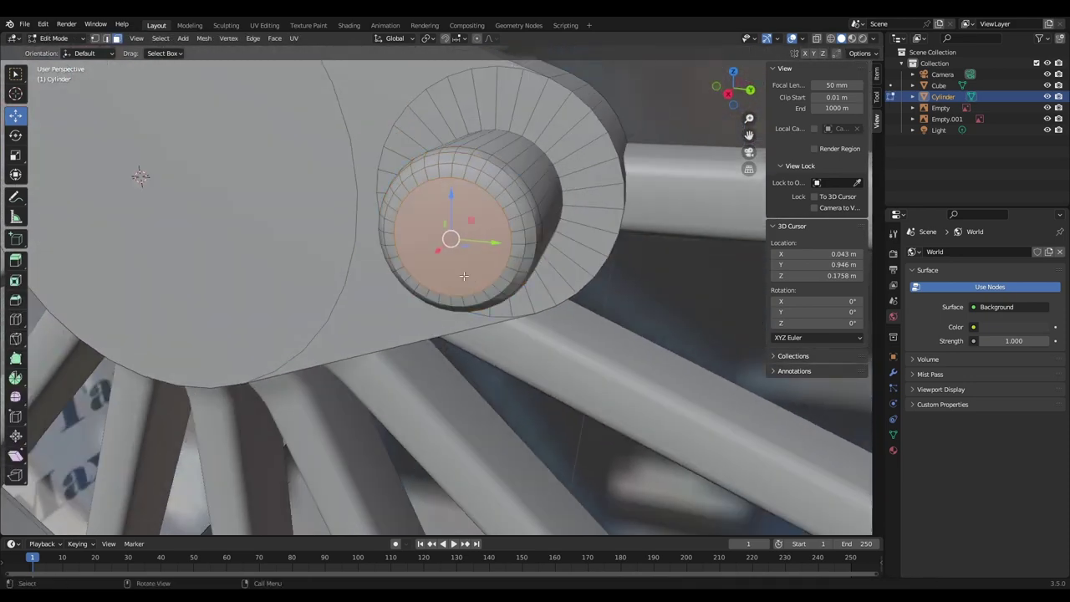
{"action": "key", "text": "i"}
{"action": "left_click", "coordinate": [486, 373]}
{"action": "middle_click_drag", "start_coordinate": [477, 374], "coordinate": [442, 378]}
{"action": "key", "text": "e"}
{"action": "left_click", "coordinate": [455, 382]}
Step: Inset the crank pin's recessed face again and extrude it outward as a small stud with a beveled edge
{"action": "key", "text": "i"}
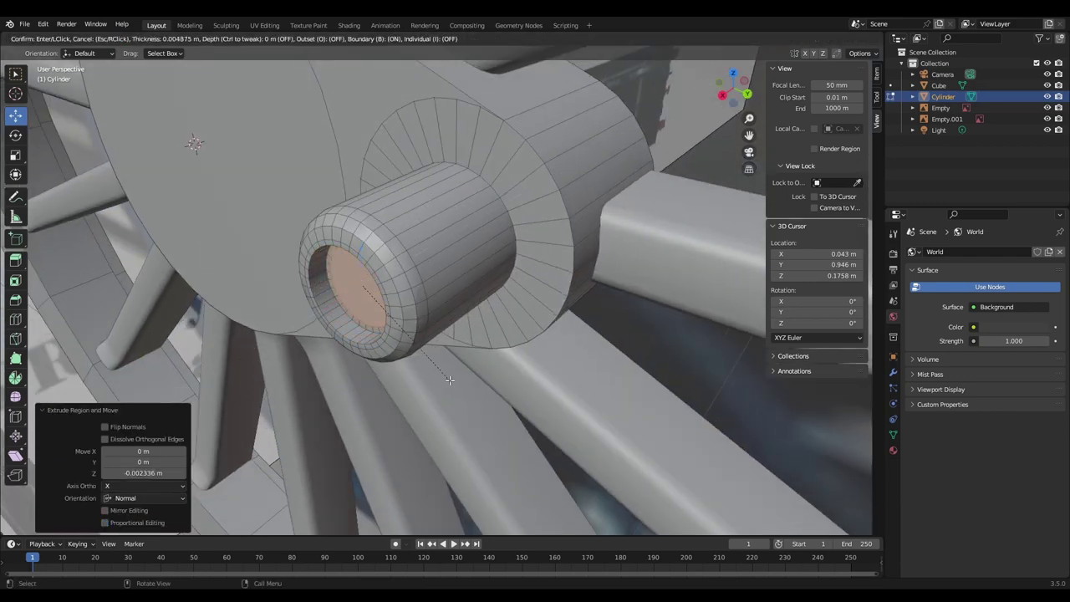
{"action": "left_click", "coordinate": [448, 381]}
{"action": "key", "text": "e"}
{"action": "left_click", "coordinate": [421, 396]}
{"action": "key", "text": "ctrl+b"}
{"action": "left_click", "coordinate": [412, 388]}
{"action": "key", "text": "Tab"}
{"action": "middle_click_drag", "start_coordinate": [412, 388], "coordinate": [540, 365]}
{"action": "scroll", "coordinate": [489, 368], "scroll_direction": "down", "scroll_amount": 9}
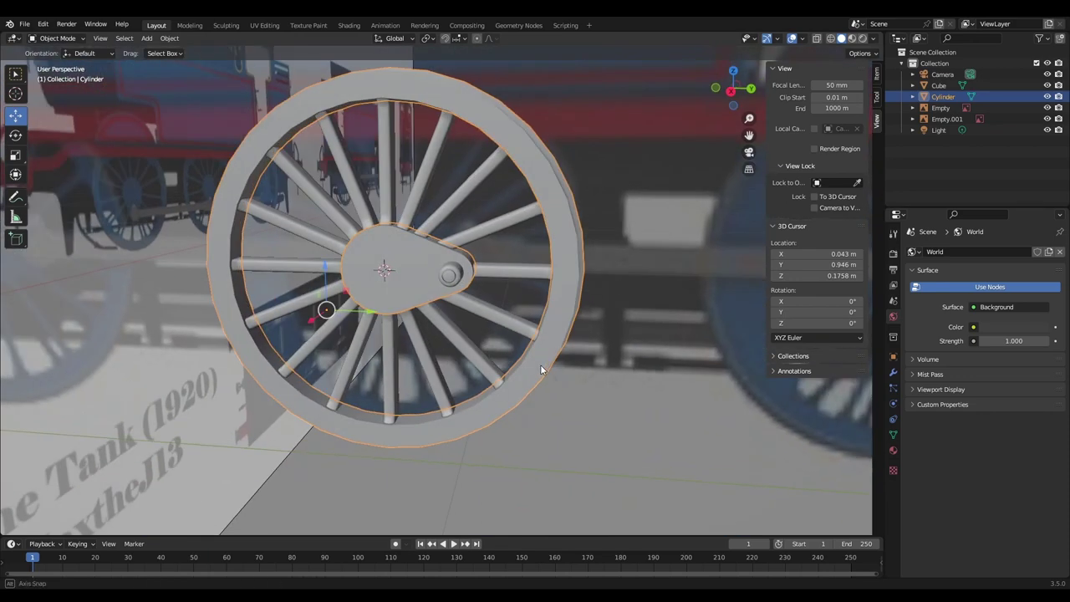
Step: Inset the hub's round front face to about half its diameter in the right view, using see-through display
{"action": "left_click", "coordinate": [731, 92]}
{"action": "middle_click_drag", "start_coordinate": [479, 228], "coordinate": [539, 228], "text": "shift"}
{"action": "middle_click_drag", "start_coordinate": [539, 227], "coordinate": [487, 313]}
{"action": "key", "text": "Tab"}
{"action": "scroll", "coordinate": [552, 275], "scroll_direction": "up", "scroll_amount": 5}
{"action": "left_click", "coordinate": [465, 310]}
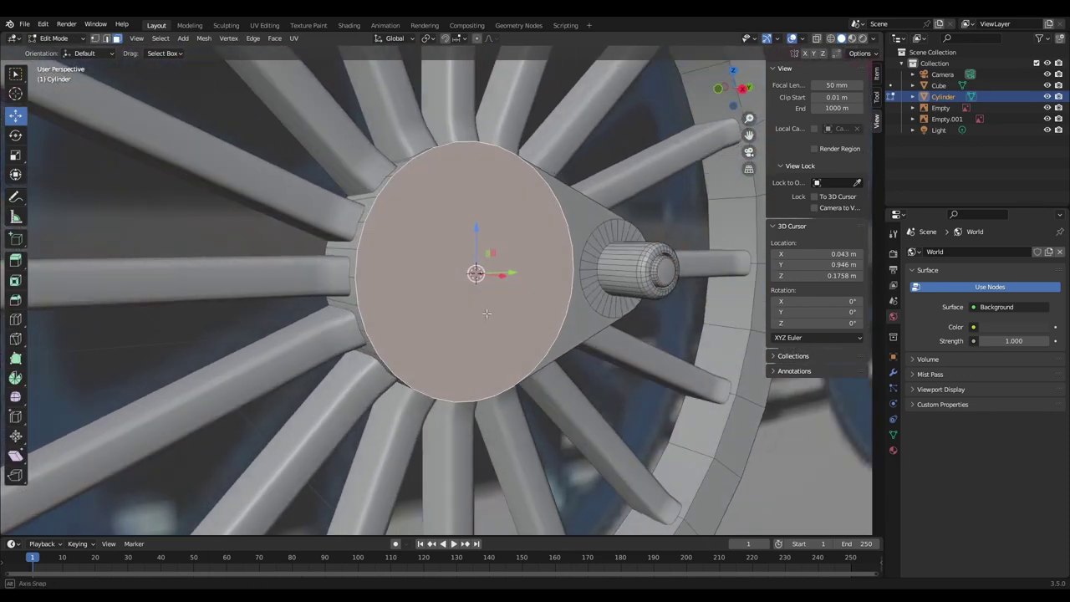
{"action": "left_click", "coordinate": [744, 88]}
{"action": "left_click", "coordinate": [819, 39]}
{"action": "scroll", "coordinate": [635, 223], "scroll_direction": "down", "scroll_amount": 4}
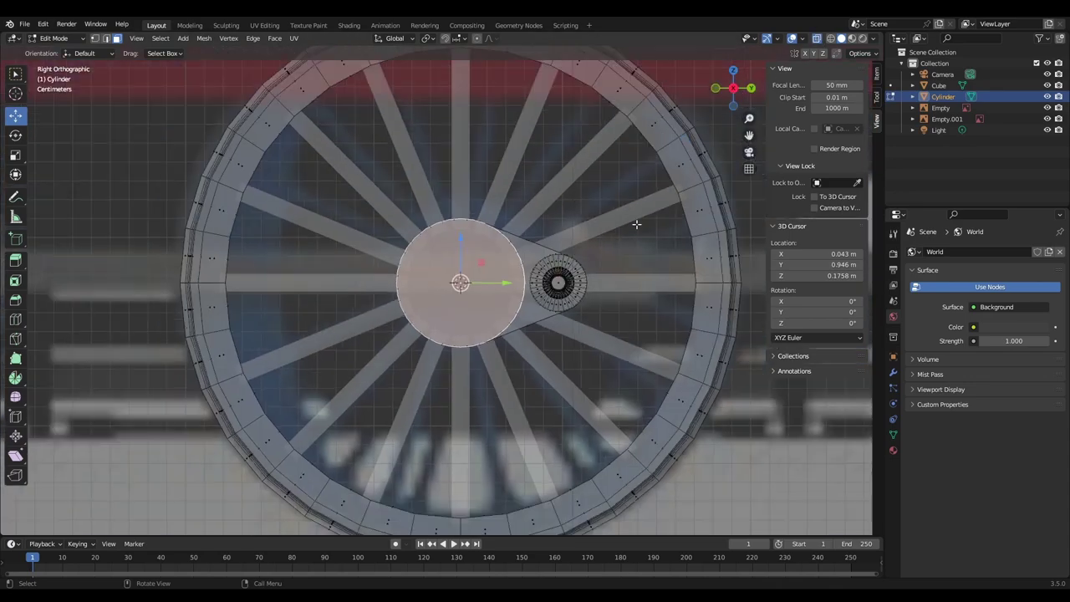
{"action": "scroll", "coordinate": [535, 346], "scroll_direction": "up", "scroll_amount": 3}
{"action": "key", "text": "i"}
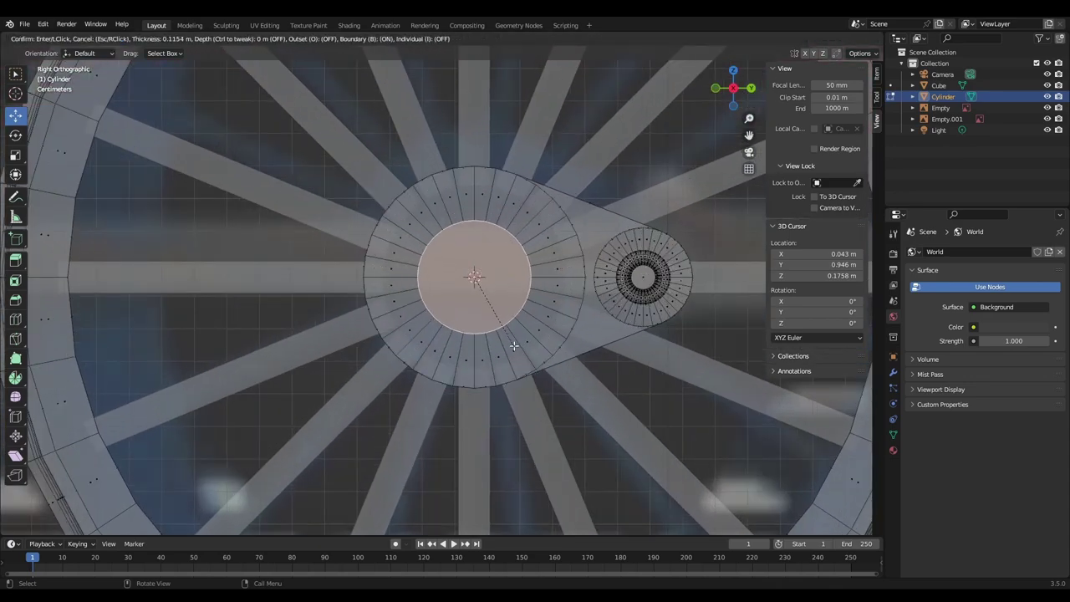
{"action": "left_click", "coordinate": [513, 342]}
Step: Extrude the hub's inset face inward to form a recess, and inset the recess floor by about 0.0104 m
{"action": "middle_click_drag", "start_coordinate": [513, 342], "coordinate": [436, 382]}
{"action": "key", "text": "e"}
{"action": "left_click", "coordinate": [439, 382]}
{"action": "key", "text": "i"}
{"action": "left_click", "coordinate": [439, 372]}
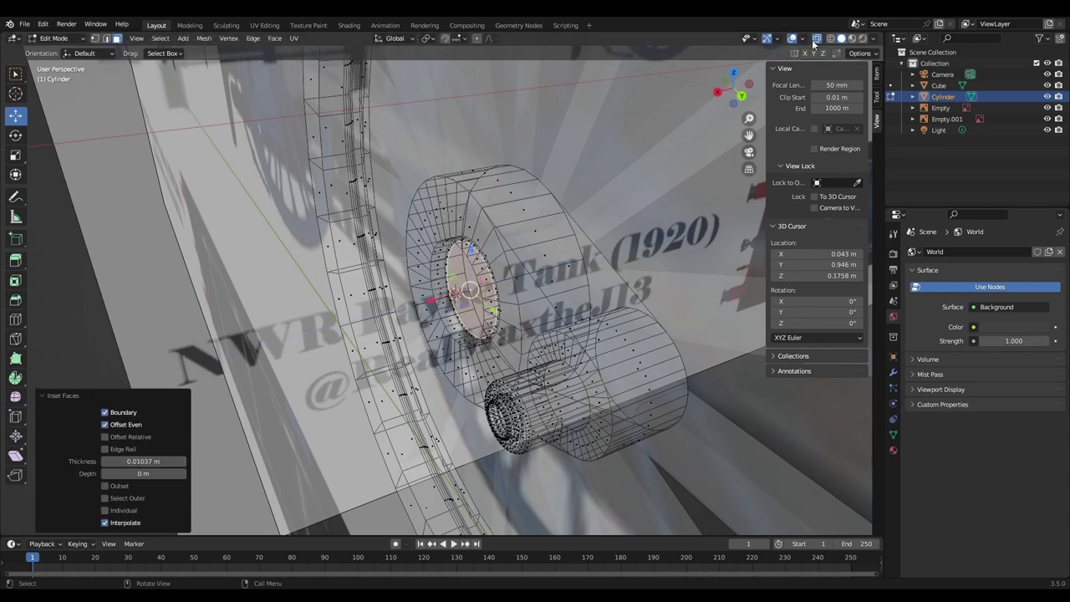
{"action": "left_click", "coordinate": [816, 40]}
Step: Extrude the hub recess's inner face outward as an axle end and bevel its edge 0.0118 m with 3 segments
{"action": "scroll", "coordinate": [494, 336], "scroll_direction": "up", "scroll_amount": 4}
{"action": "middle_click_drag", "start_coordinate": [474, 371], "coordinate": [457, 357]}
{"action": "key", "text": "e"}
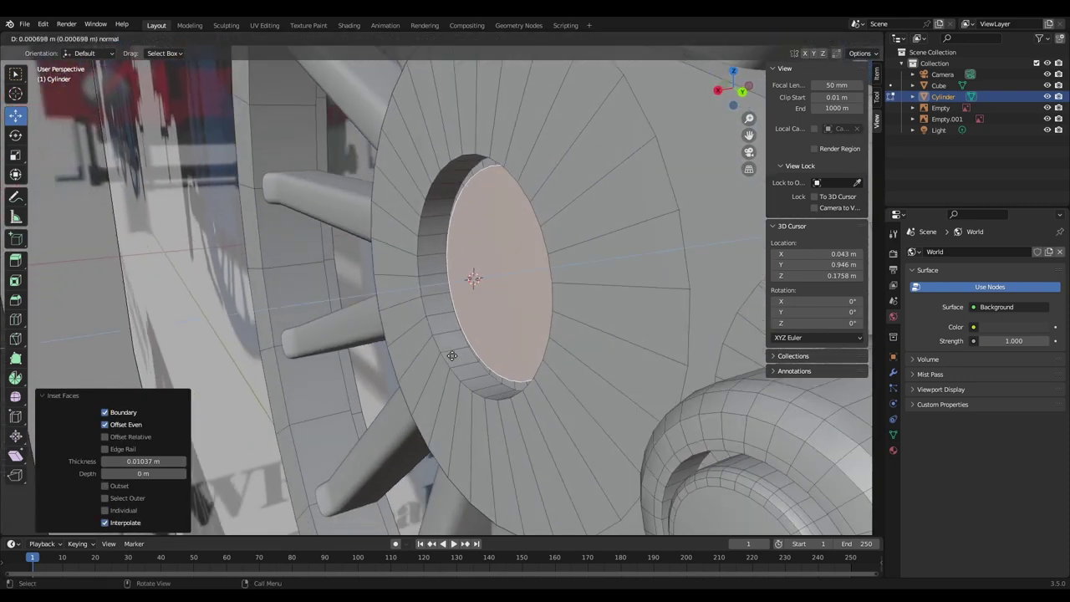
{"action": "left_click", "coordinate": [416, 360]}
{"action": "key", "text": "ctrl+b"}
{"action": "left_click", "coordinate": [436, 385]}
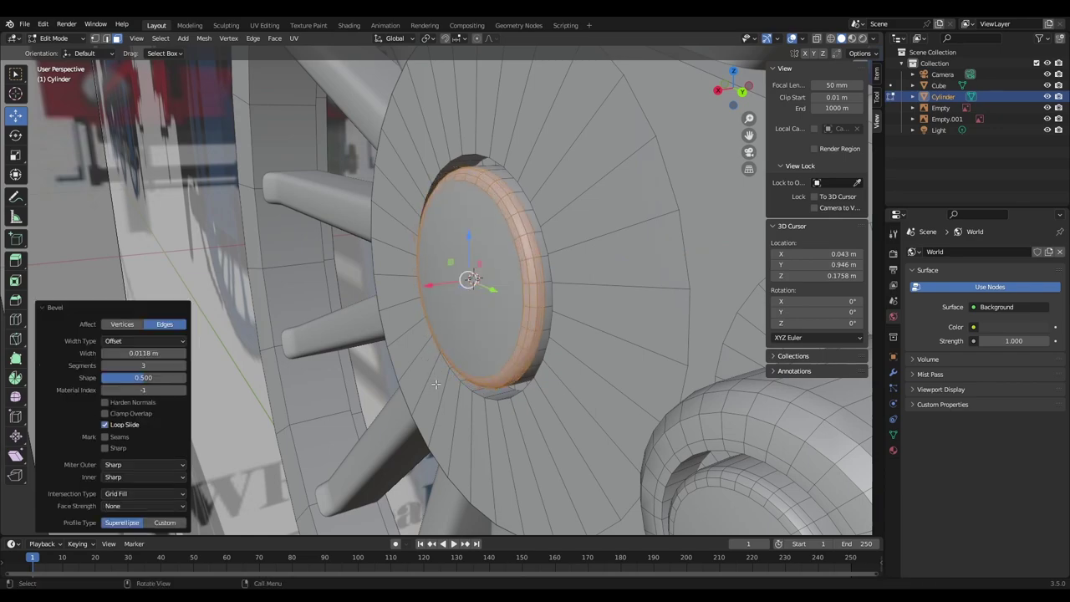
{"action": "key", "text": "Tab"}
{"action": "middle_click_drag", "start_coordinate": [436, 384], "coordinate": [581, 362]}
{"action": "scroll", "coordinate": [507, 366], "scroll_direction": "down", "scroll_amount": 10}
{"action": "scroll", "coordinate": [580, 362], "scroll_direction": "down", "scroll_amount": 1}
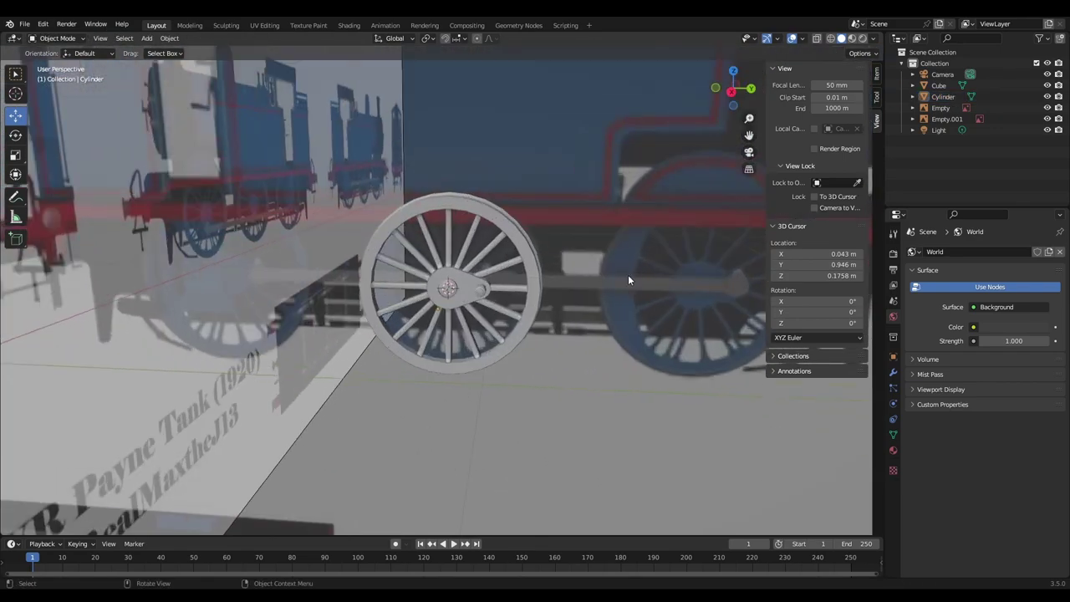
Step: Compare the detailed wheel with the blueprint in the right view, examining the rim, spokes and hub up close
{"action": "left_click", "coordinate": [733, 92]}
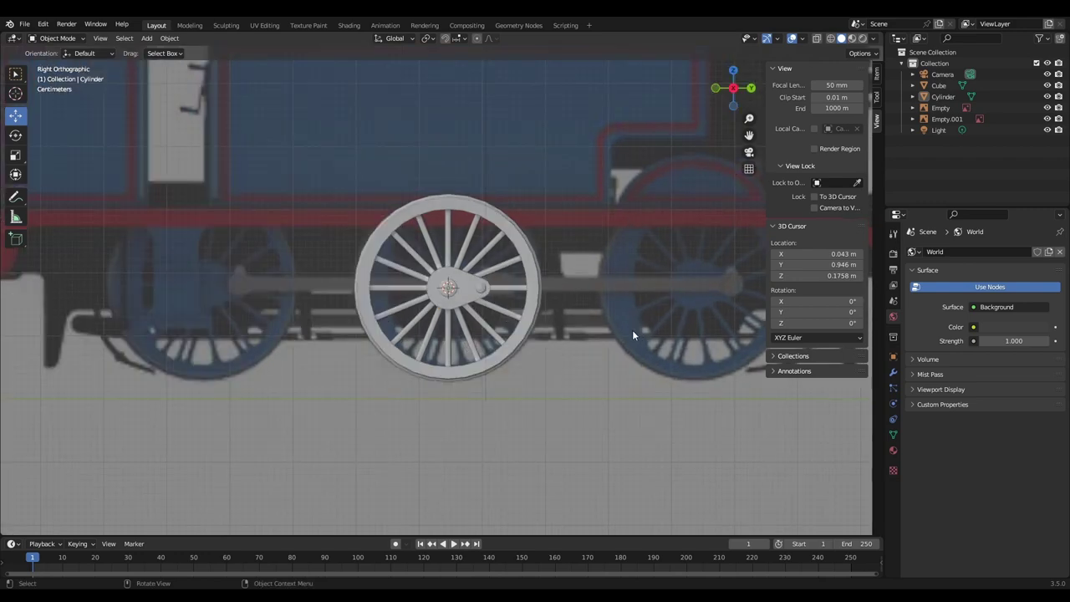
{"action": "scroll", "coordinate": [625, 280], "scroll_direction": "up", "scroll_amount": 5}
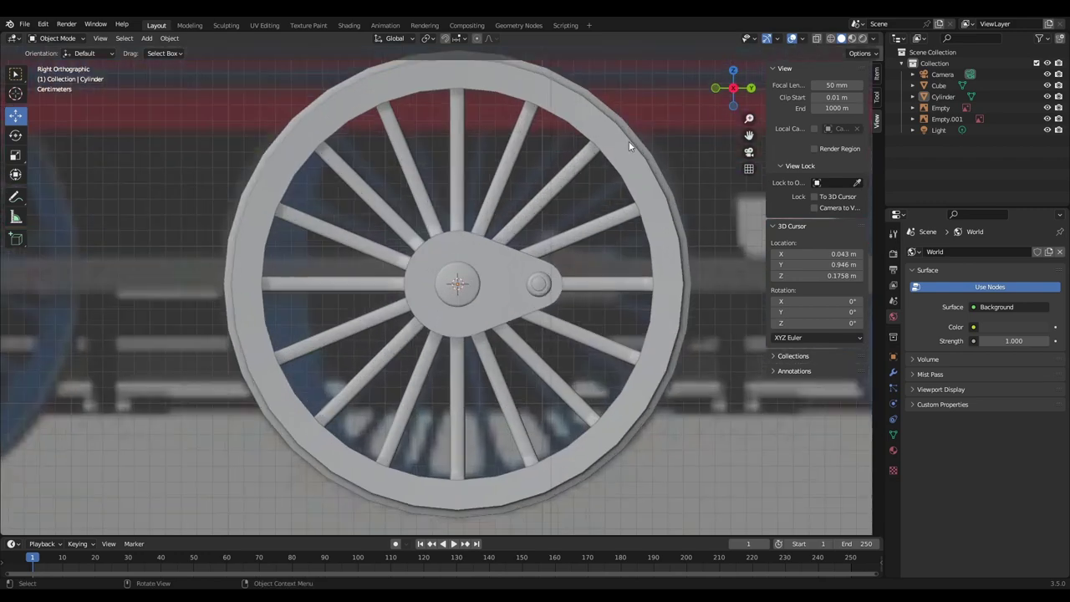
{"action": "key", "text": "Tab"}
{"action": "middle_click_drag", "start_coordinate": [335, 184], "coordinate": [283, 177]}
{"action": "scroll", "coordinate": [142, 91], "scroll_direction": "up", "scroll_amount": 2}
{"action": "middle_click_drag", "start_coordinate": [130, 86], "coordinate": [198, 83], "text": "shift"}
{"action": "left_click", "coordinate": [726, 89]}
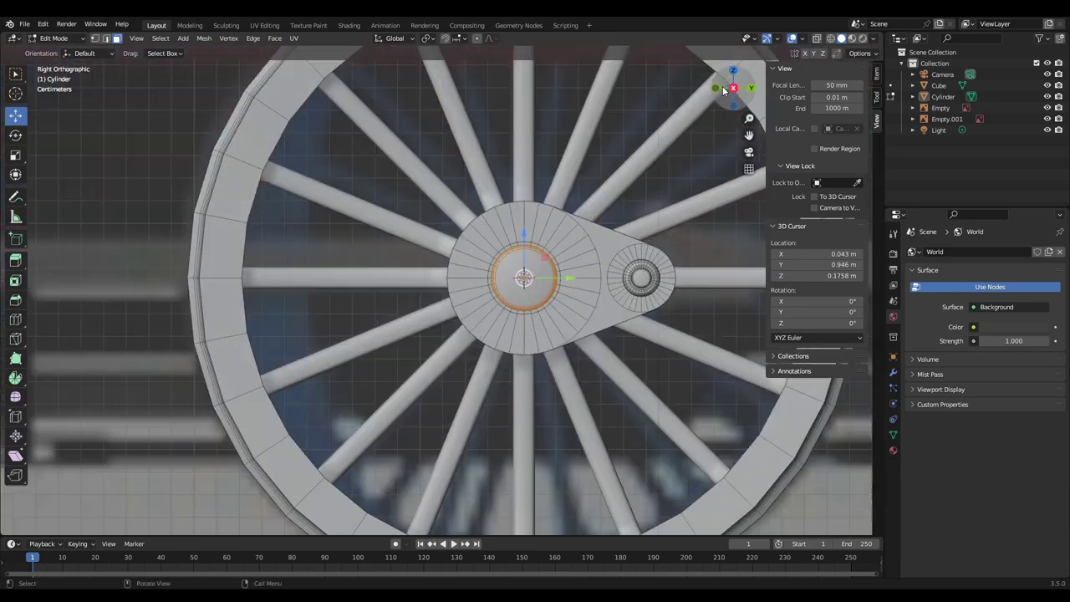
{"action": "scroll", "coordinate": [323, 126], "scroll_direction": "down", "scroll_amount": 2}
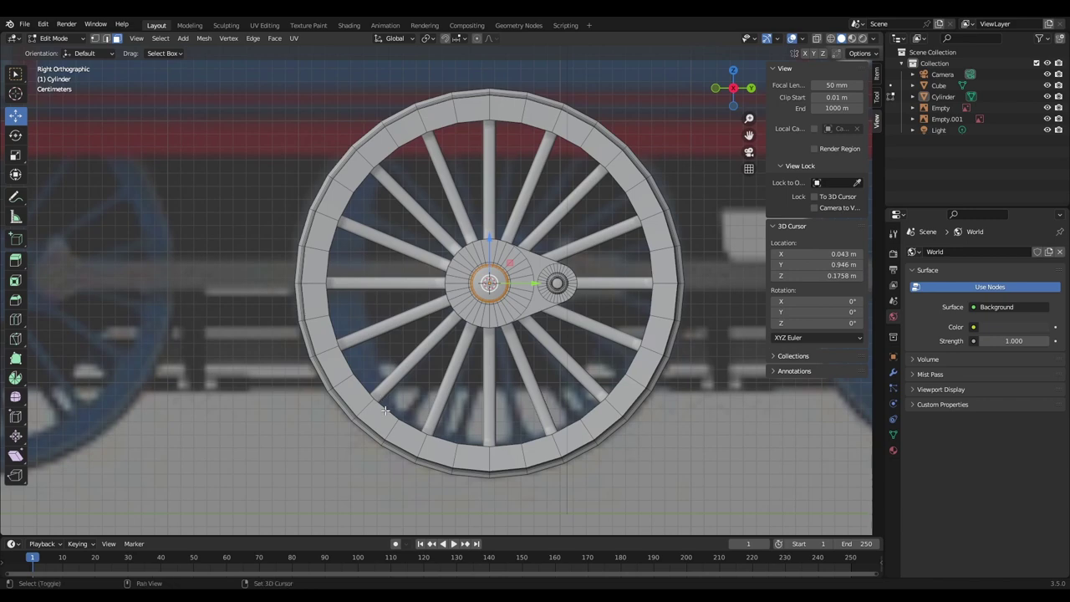
Step: Extrude the rim's inner faces opposite the crank pin about 0.03 m along Y as a counterweight, working in see-through right view
{"action": "middle_click_drag", "start_coordinate": [365, 191], "coordinate": [370, 195]}
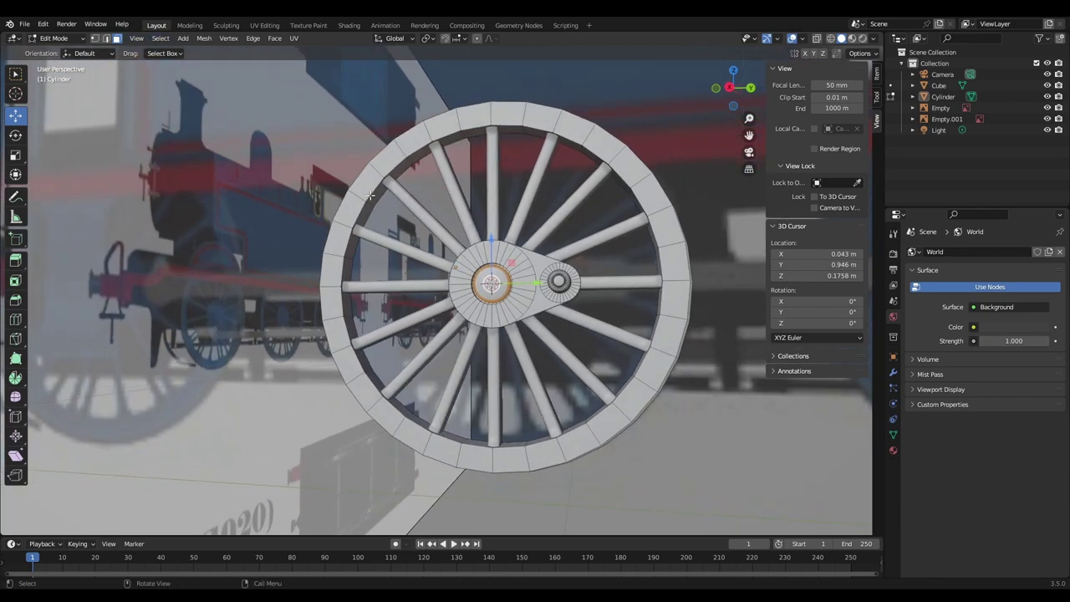
{"action": "middle_click_drag", "start_coordinate": [389, 233], "coordinate": [388, 364]}
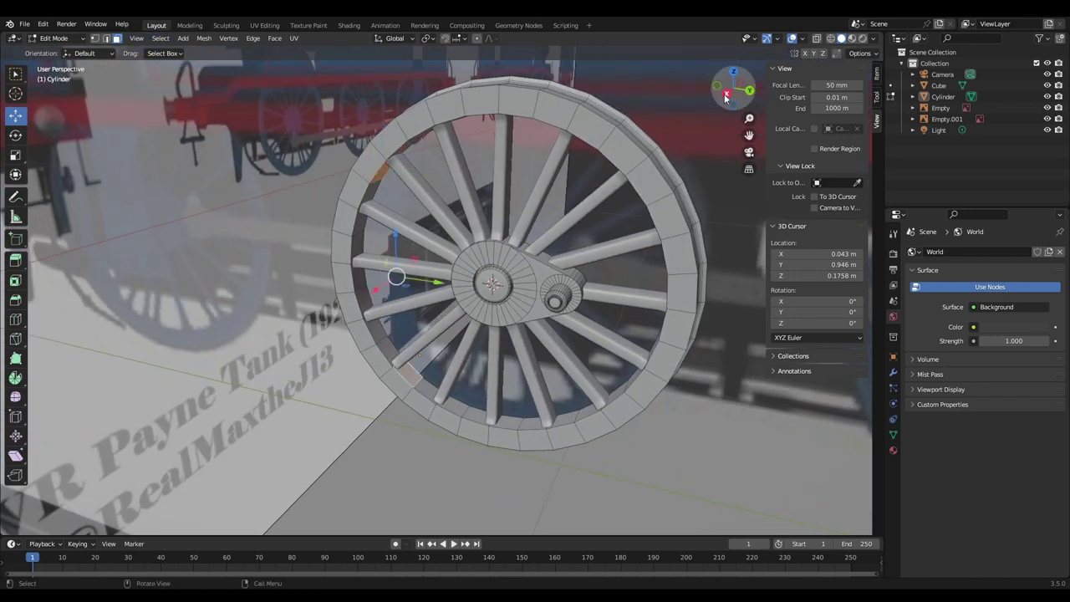
{"action": "left_click", "coordinate": [726, 94]}
{"action": "middle_click_drag", "start_coordinate": [411, 377], "coordinate": [362, 392]}
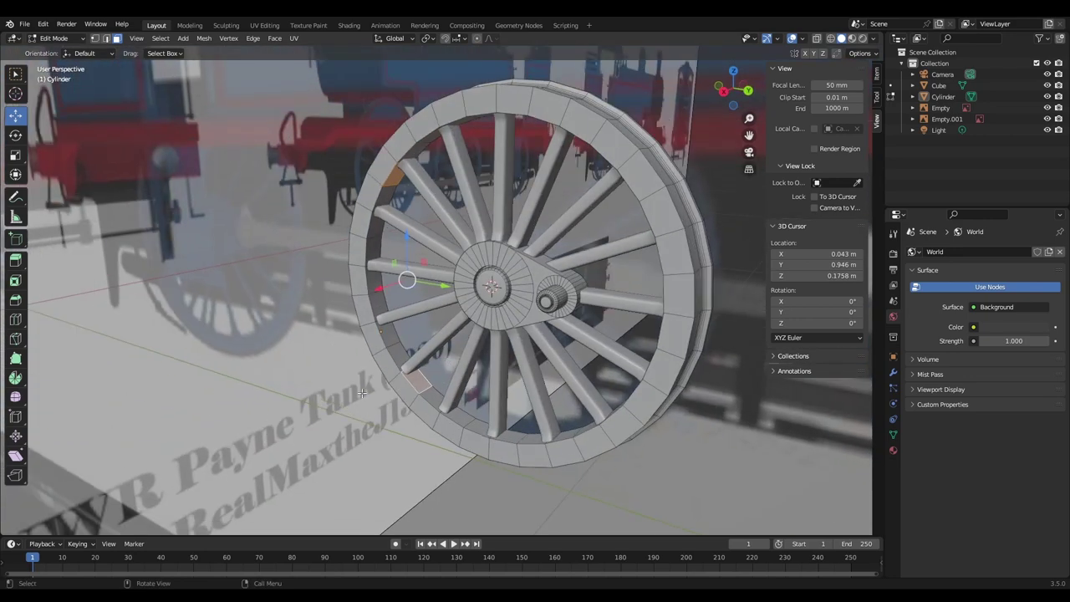
{"action": "left_click", "coordinate": [393, 354], "text": "ctrl"}
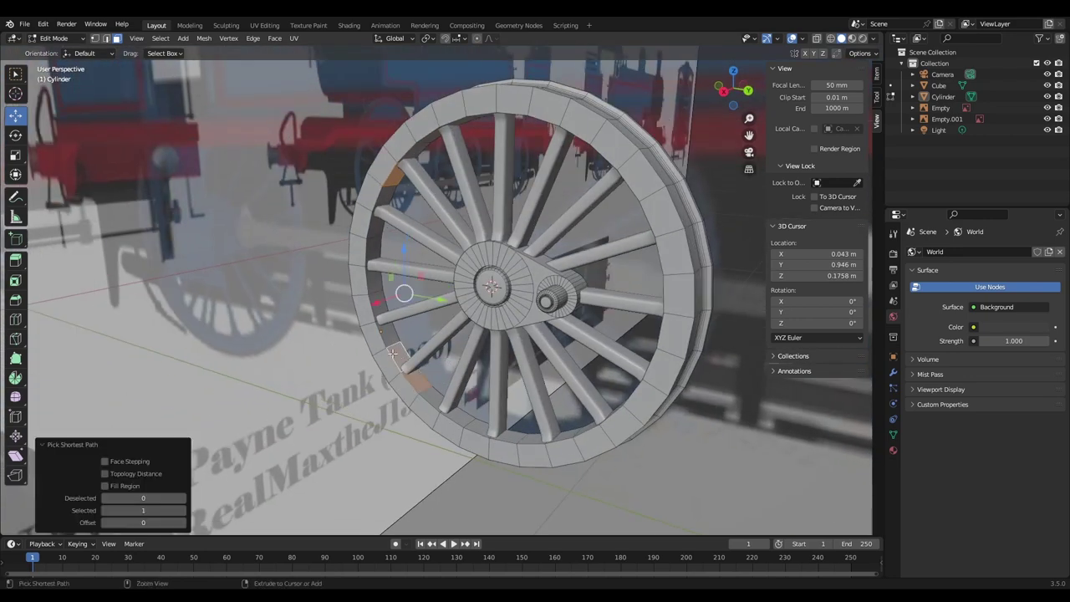
{"action": "left_click", "coordinate": [378, 204], "text": "ctrl"}
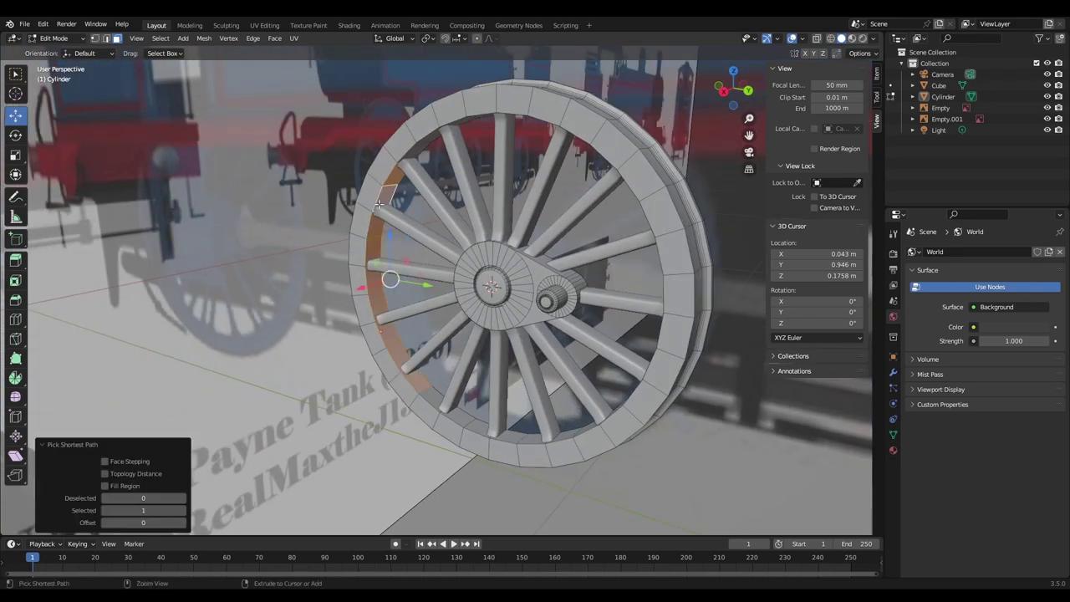
{"action": "left_click", "coordinate": [724, 91]}
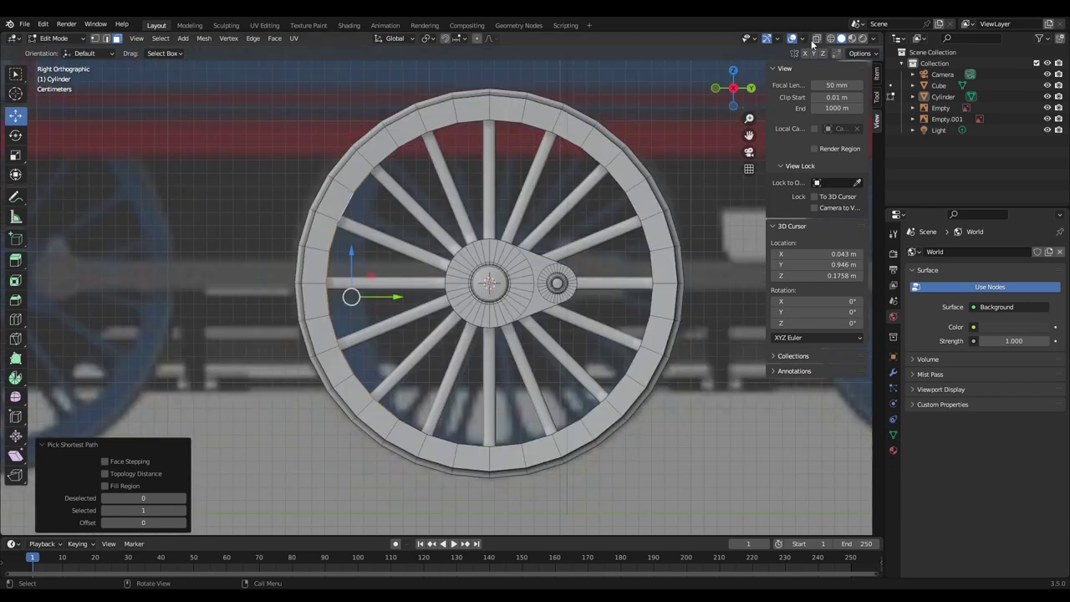
{"action": "left_click", "coordinate": [816, 39]}
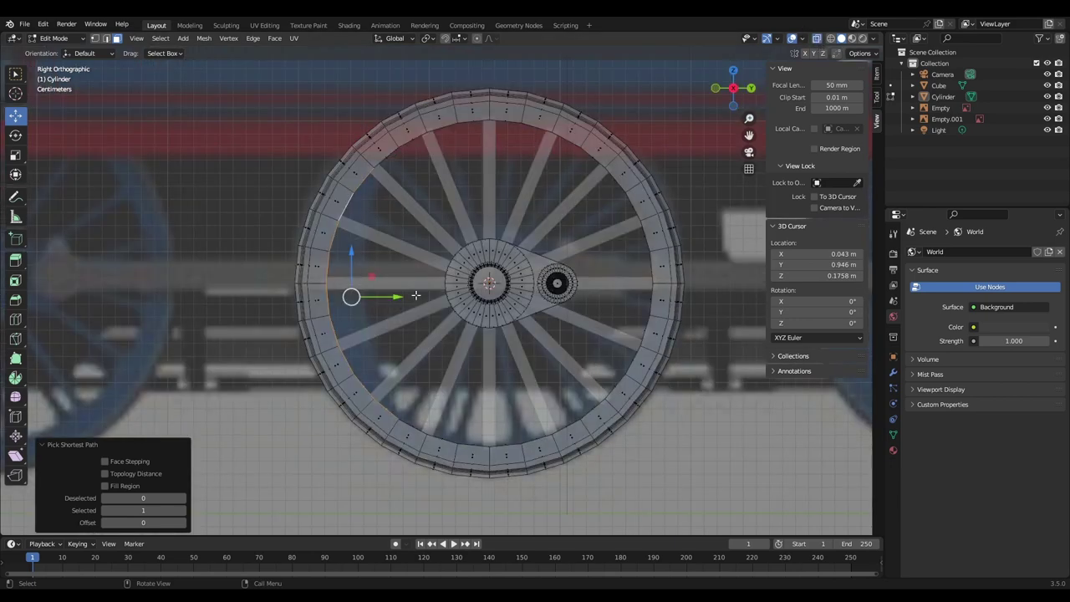
{"action": "key", "text": "e"}
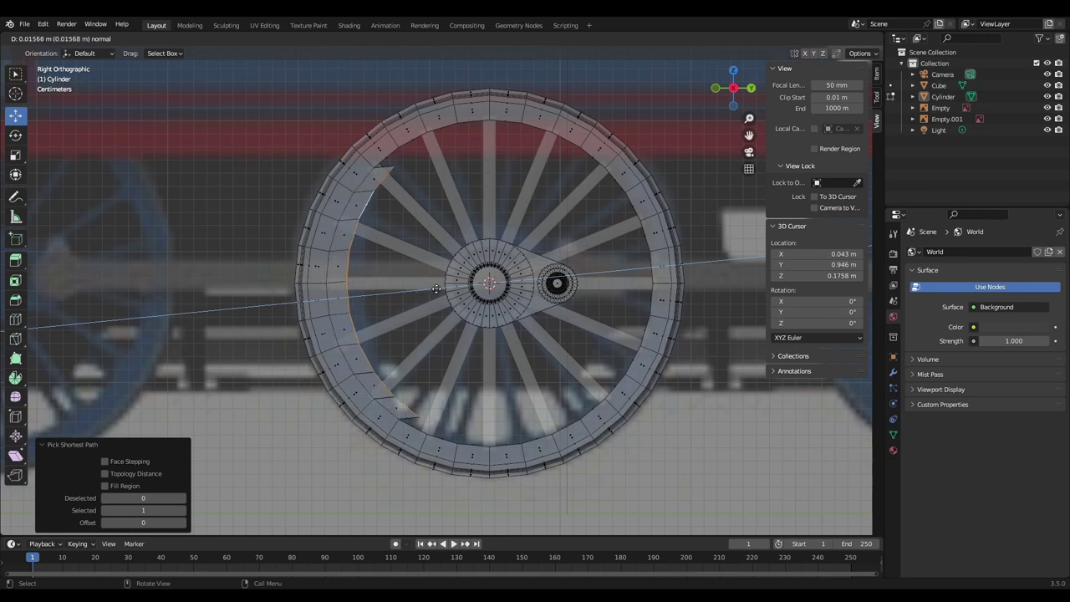
{"action": "key", "text": "x"}
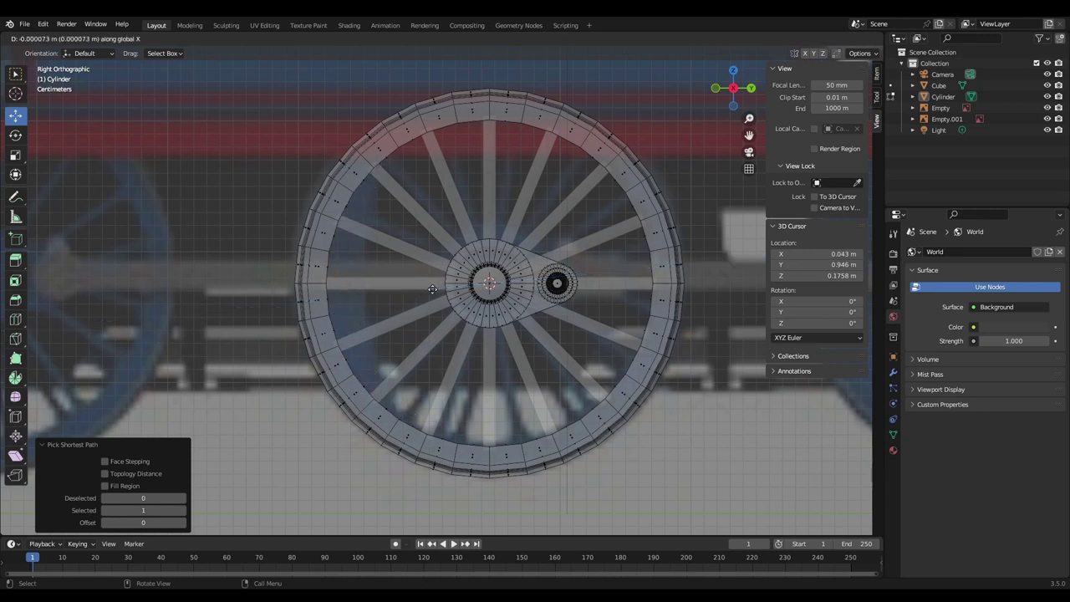
{"action": "key", "text": "y"}
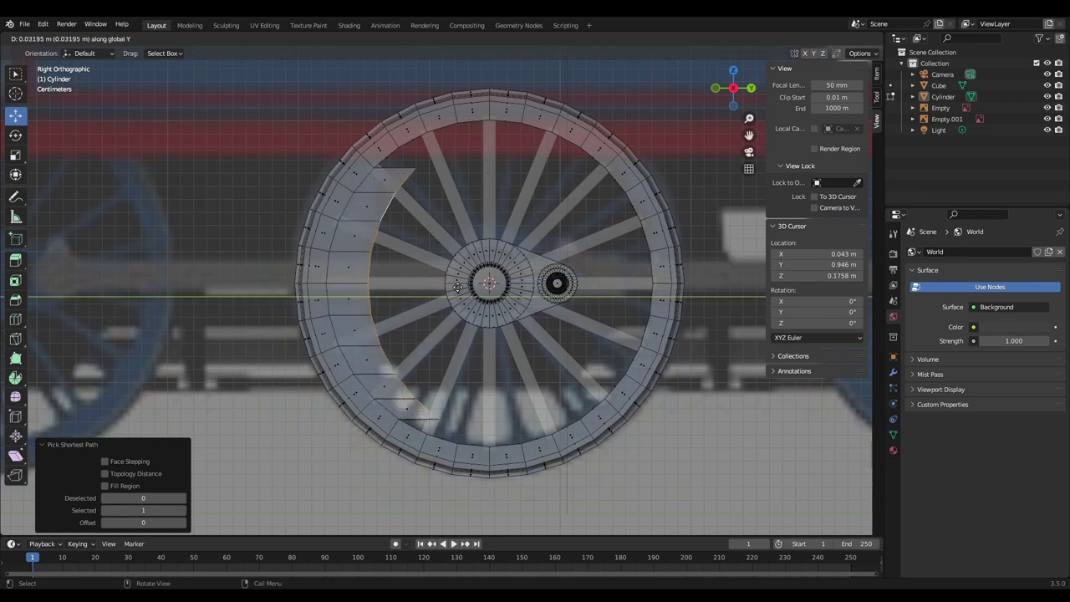
{"action": "left_click", "coordinate": [449, 287]}
Step: Flatten the counterweight's curved inner edge by scaling it to 0.505 along Y
{"action": "scroll", "coordinate": [497, 348], "scroll_direction": "down", "scroll_amount": 1}
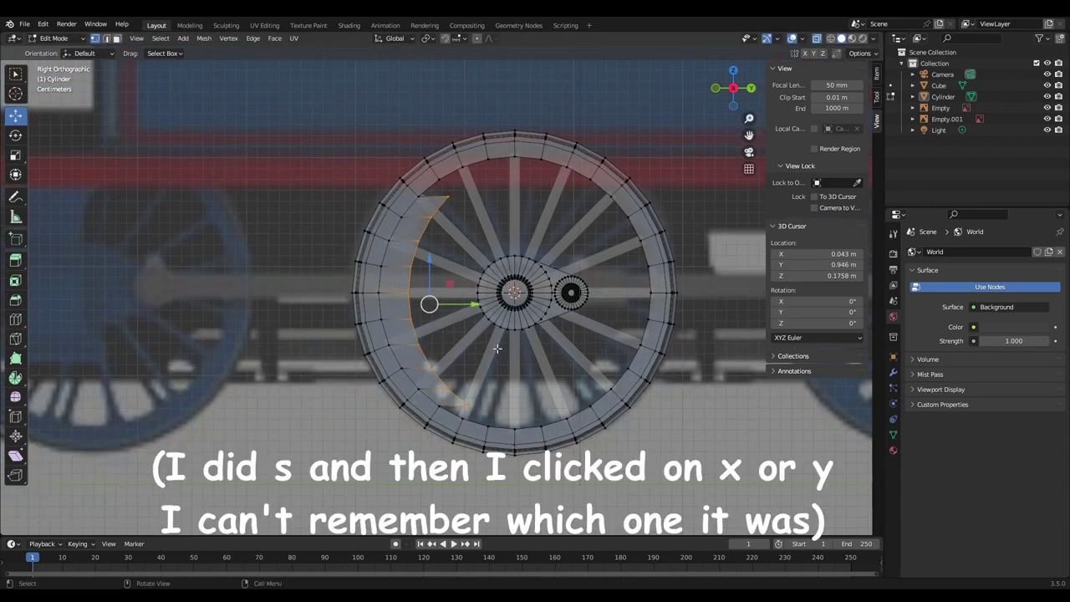
{"action": "key", "text": "s"}
{"action": "key", "text": "y"}
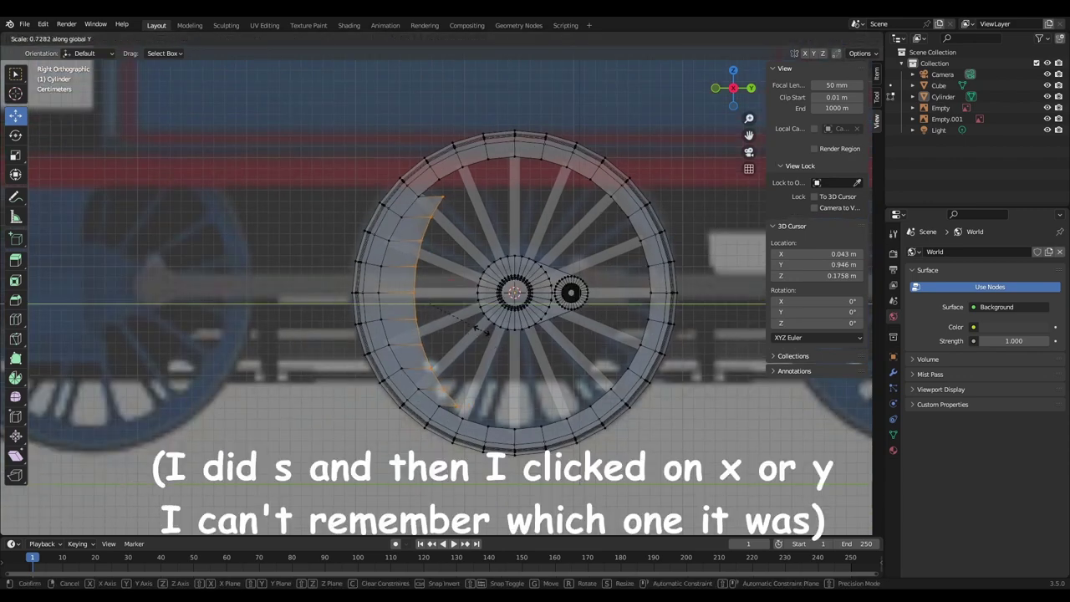
{"action": "left_click", "coordinate": [468, 311]}
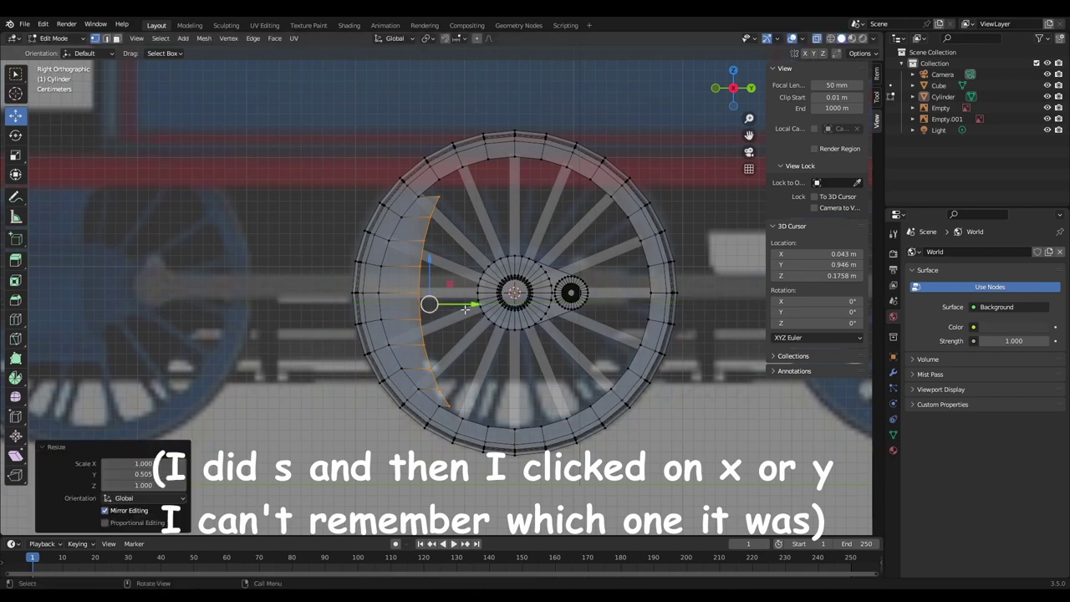
Step: Check the counterweight against the blueprint wheel and move its inner edge about -0.0051 m along Y
{"action": "scroll", "coordinate": [466, 267], "scroll_direction": "down", "scroll_amount": 4}
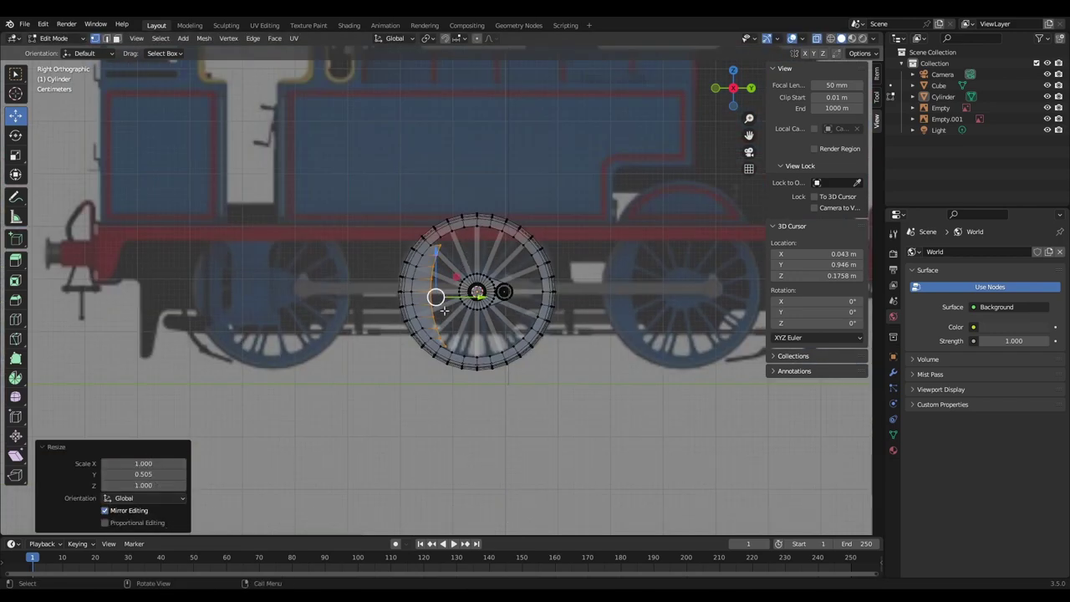
{"action": "scroll", "coordinate": [441, 301], "scroll_direction": "up", "scroll_amount": 8}
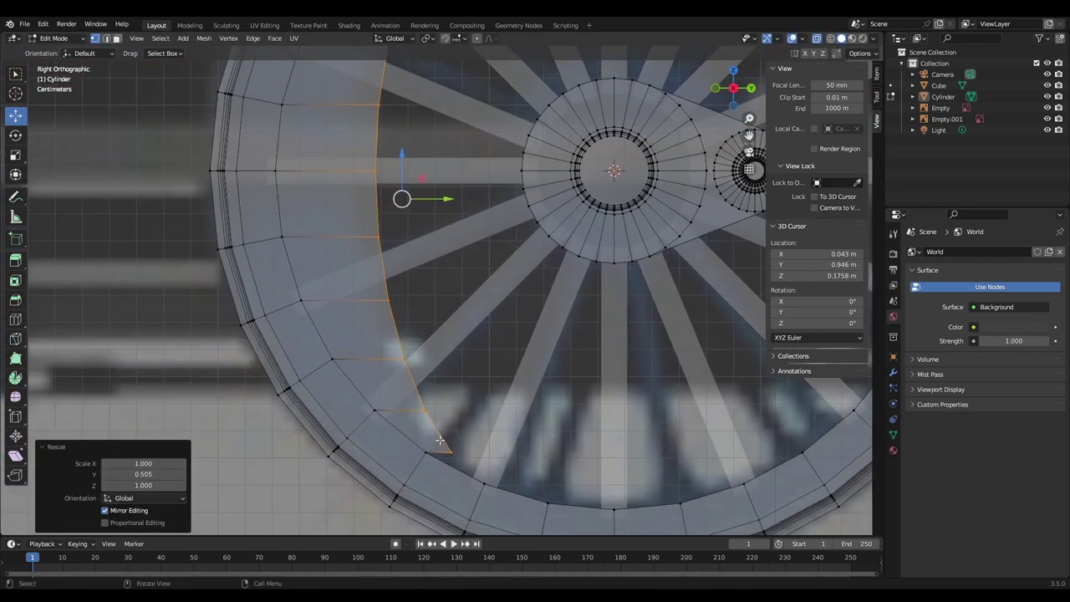
{"action": "middle_click_drag", "start_coordinate": [462, 221], "coordinate": [492, 547], "text": "shift"}
{"action": "scroll", "coordinate": [474, 288], "scroll_direction": "up", "scroll_amount": 3}
{"action": "scroll", "coordinate": [475, 290], "scroll_direction": "down", "scroll_amount": 7}
{"action": "scroll", "coordinate": [475, 290], "scroll_direction": "down", "scroll_amount": 1}
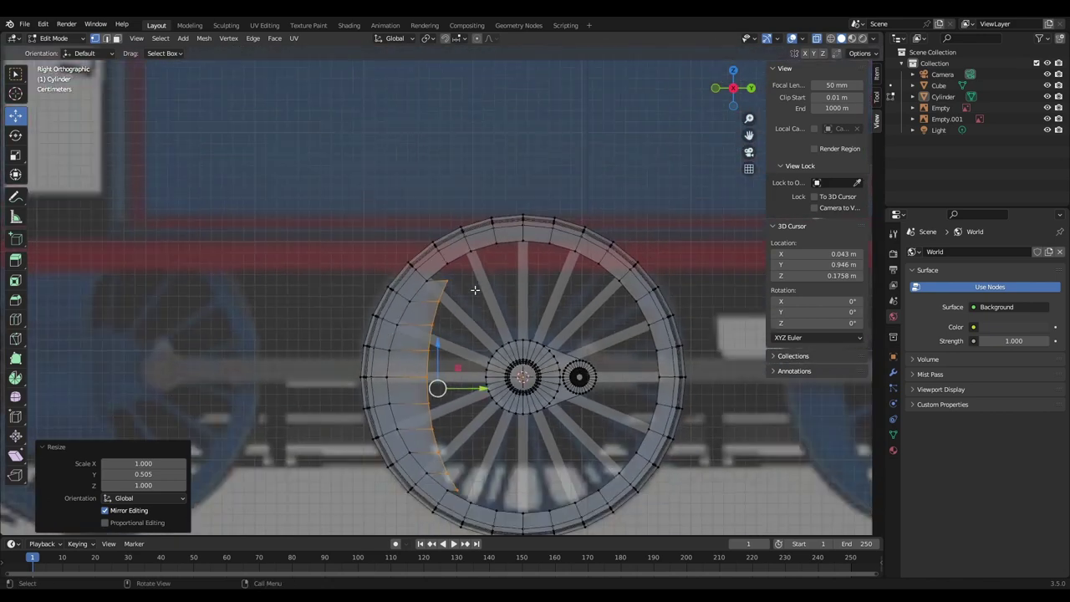
{"action": "left_click_drag", "start_coordinate": [472, 387], "coordinate": [466, 387]}
Step: Turn off see-through display and fill the open gap between the counterweight's upper tip and the rim with a face
{"action": "scroll", "coordinate": [444, 287], "scroll_direction": "up", "scroll_amount": 6}
{"action": "middle_click_drag", "start_coordinate": [448, 281], "coordinate": [438, 307], "text": "shift"}
{"action": "scroll", "coordinate": [439, 307], "scroll_direction": "up", "scroll_amount": 2}
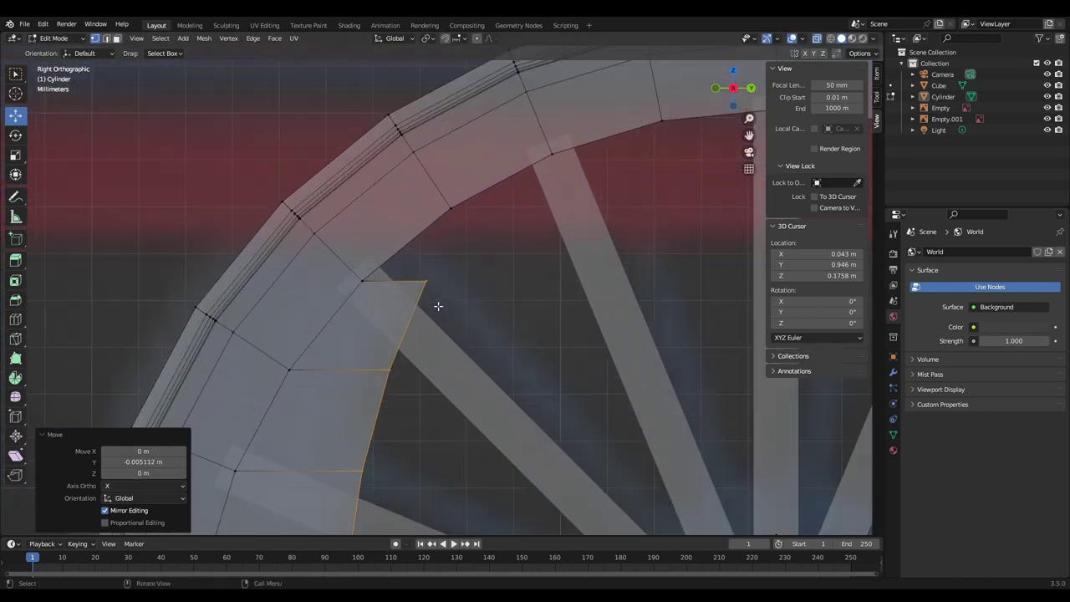
{"action": "scroll", "coordinate": [441, 294], "scroll_direction": "up", "scroll_amount": 2}
{"action": "left_click_drag", "start_coordinate": [313, 261], "coordinate": [458, 294]}
{"action": "left_click", "coordinate": [832, 39]}
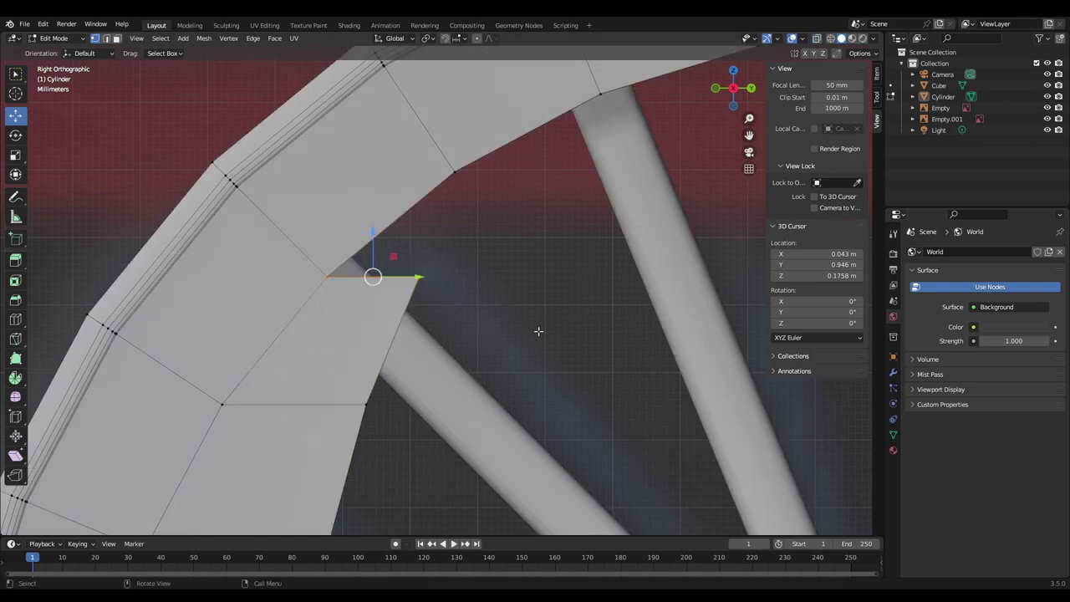
{"action": "left_click_drag", "start_coordinate": [361, 301], "coordinate": [480, 202], "text": "shift"}
{"action": "middle_click_drag", "start_coordinate": [500, 240], "coordinate": [386, 259]}
{"action": "key", "text": "f"}
Step: Select the remaining vertices around the counterweight's upper tip from the other side and fill them with a face
{"action": "middle_click_drag", "start_coordinate": [644, 250], "coordinate": [480, 256]}
{"action": "middle_click_drag", "start_coordinate": [667, 292], "coordinate": [456, 282], "text": "shift"}
{"action": "left_click_drag", "start_coordinate": [544, 306], "coordinate": [387, 253]}
{"action": "middle_click_drag", "start_coordinate": [387, 252], "coordinate": [373, 145]}
{"action": "left_click_drag", "start_coordinate": [336, 119], "coordinate": [511, 162], "text": "shift"}
{"action": "key", "text": "f"}
Step: Select the vertices at the counterweight's lower tip and fill the gap to the rim with a face
{"action": "middle_click_drag", "start_coordinate": [479, 194], "coordinate": [495, 171]}
{"action": "scroll", "coordinate": [478, 107], "scroll_direction": "down", "scroll_amount": 8}
{"action": "scroll", "coordinate": [452, 369], "scroll_direction": "up", "scroll_amount": 4}
{"action": "middle_click_drag", "start_coordinate": [418, 493], "coordinate": [532, 318], "text": "shift"}
{"action": "left_click_drag", "start_coordinate": [250, 289], "coordinate": [316, 356]}
{"action": "key", "text": "f"}
Step: Close the remaining gap at the counterweight's lower tip from the opposite side of the wheel
{"action": "middle_click_drag", "start_coordinate": [424, 409], "coordinate": [674, 364]}
{"action": "scroll", "coordinate": [617, 306], "scroll_direction": "up", "scroll_amount": 3}
{"action": "scroll", "coordinate": [462, 391], "scroll_direction": "down", "scroll_amount": 4}
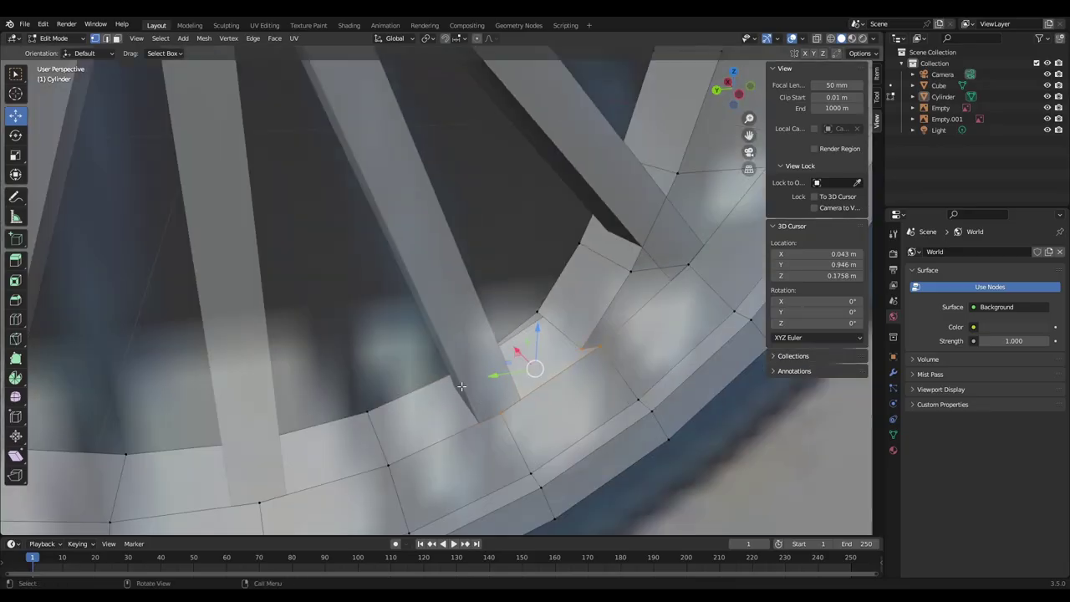
{"action": "left_click_drag", "start_coordinate": [514, 414], "coordinate": [516, 418]}
{"action": "left_click_drag", "start_coordinate": [517, 272], "coordinate": [596, 362], "text": "shift"}
{"action": "middle_click_drag", "start_coordinate": [577, 360], "coordinate": [714, 363]}
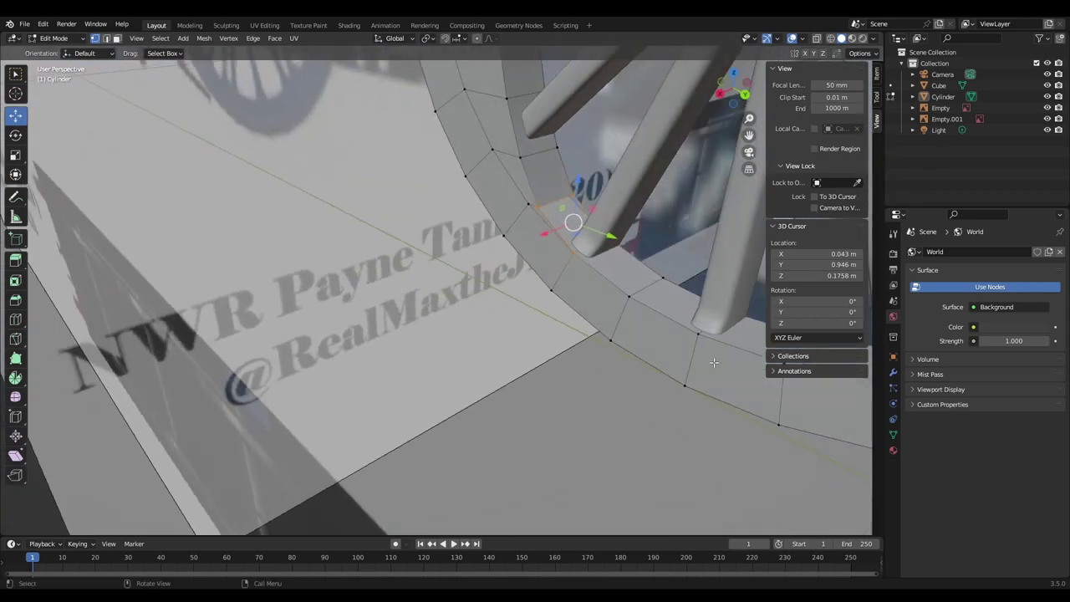
Step: Examine the whole wheel with its counterweight against the blueprint in Object Mode
{"action": "key", "text": "Tab"}
{"action": "scroll", "coordinate": [586, 282], "scroll_direction": "down", "scroll_amount": 12}
{"action": "middle_click_drag", "start_coordinate": [525, 365], "coordinate": [742, 162]}
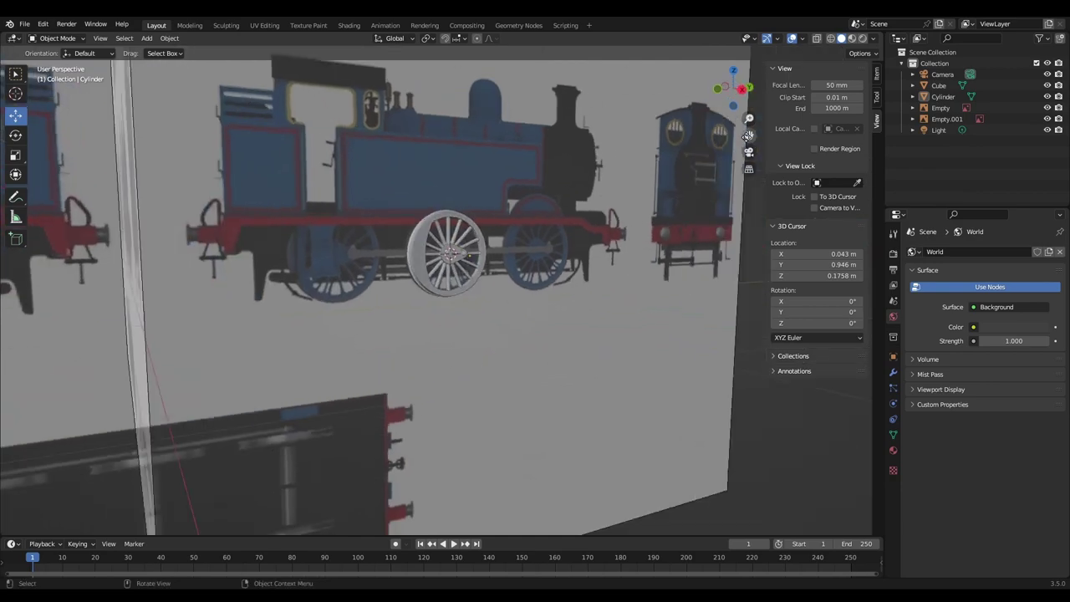
{"action": "left_click", "coordinate": [741, 91]}
{"action": "scroll", "coordinate": [463, 180], "scroll_direction": "up", "scroll_amount": 7}
{"action": "middle_click_drag", "start_coordinate": [463, 180], "coordinate": [354, 204]}
{"action": "middle_click_drag", "start_coordinate": [354, 203], "coordinate": [537, 261], "text": "shift"}
Step: Select the counterweight's front faces in face mode and extrude them, finishing in Object Mode
{"action": "key", "text": "Tab"}
{"action": "left_click", "coordinate": [117, 38]}
{"action": "left_click_drag", "start_coordinate": [727, 101], "coordinate": [697, 126]}
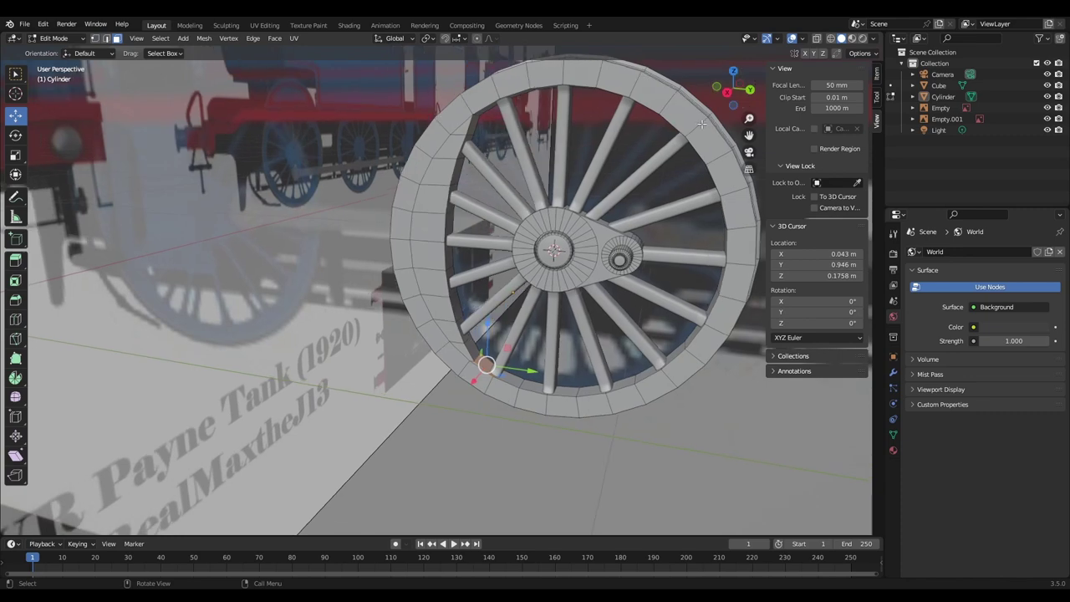
{"action": "left_click", "coordinate": [728, 98]}
{"action": "left_click", "coordinate": [424, 154], "text": "shift"}
{"action": "left_click", "coordinate": [414, 179], "text": "shift"}
{"action": "left_click", "coordinate": [416, 206], "text": "shift"}
{"action": "left_click", "coordinate": [406, 239], "text": "shift"}
{"action": "left_click", "coordinate": [410, 281], "text": "shift"}
{"action": "left_click", "coordinate": [410, 304], "text": "shift"}
{"action": "left_click", "coordinate": [418, 335], "text": "shift"}
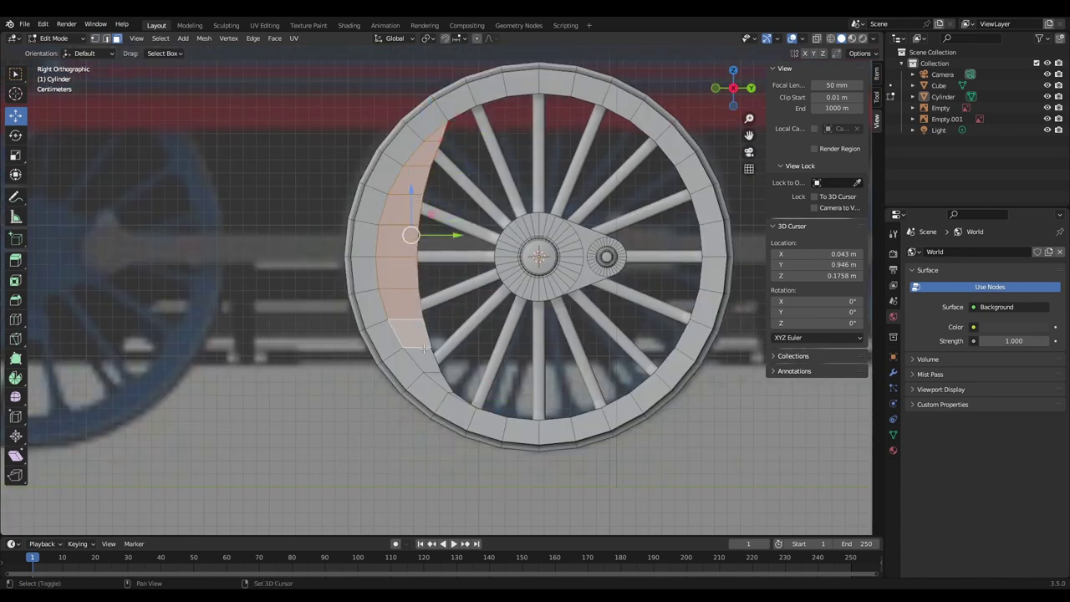
{"action": "left_click", "coordinate": [458, 399], "text": "shift"}
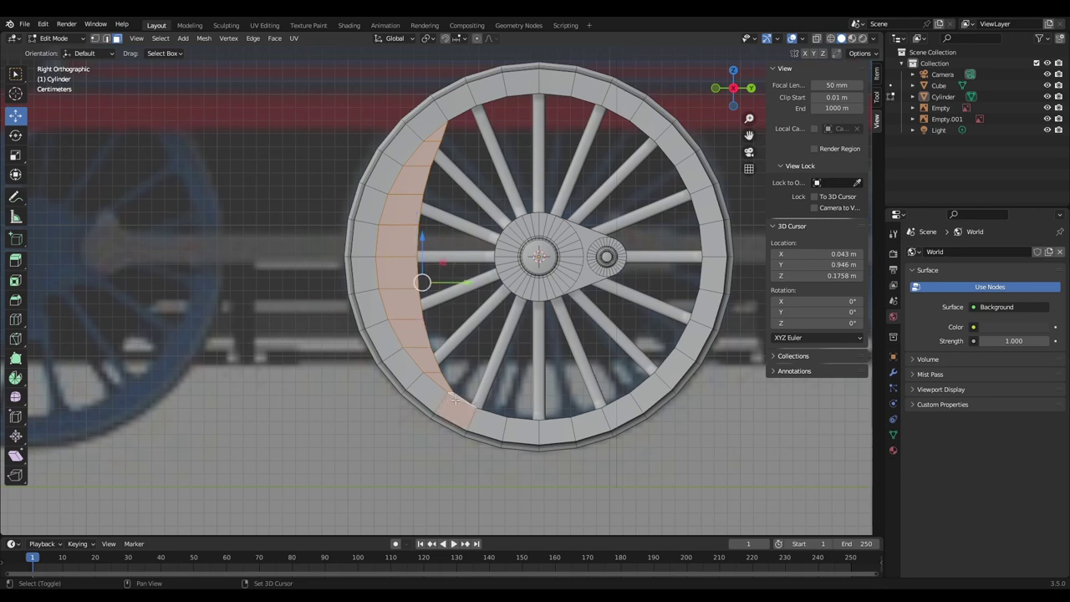
{"action": "middle_click_drag", "start_coordinate": [381, 338], "coordinate": [486, 312]}
{"action": "key", "text": "e"}
{"action": "left_click", "coordinate": [474, 336]}
{"action": "key", "text": "Tab"}
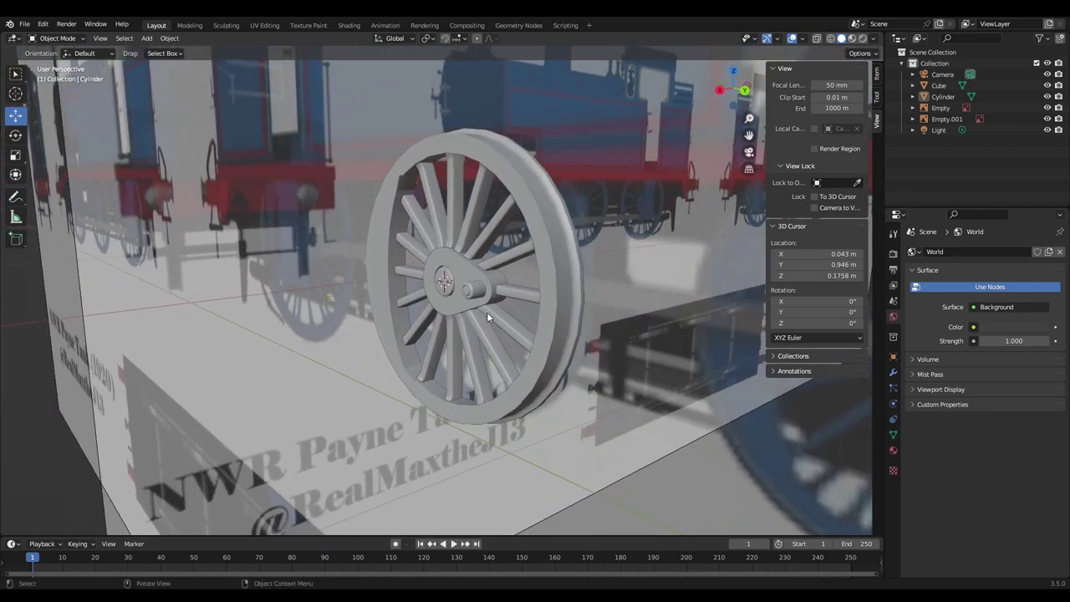
Step: Reset the 3D cursor to the world origin and join the wheel's separate mesh parts into one object
{"action": "scroll", "coordinate": [487, 312], "scroll_direction": "down", "scroll_amount": 1}
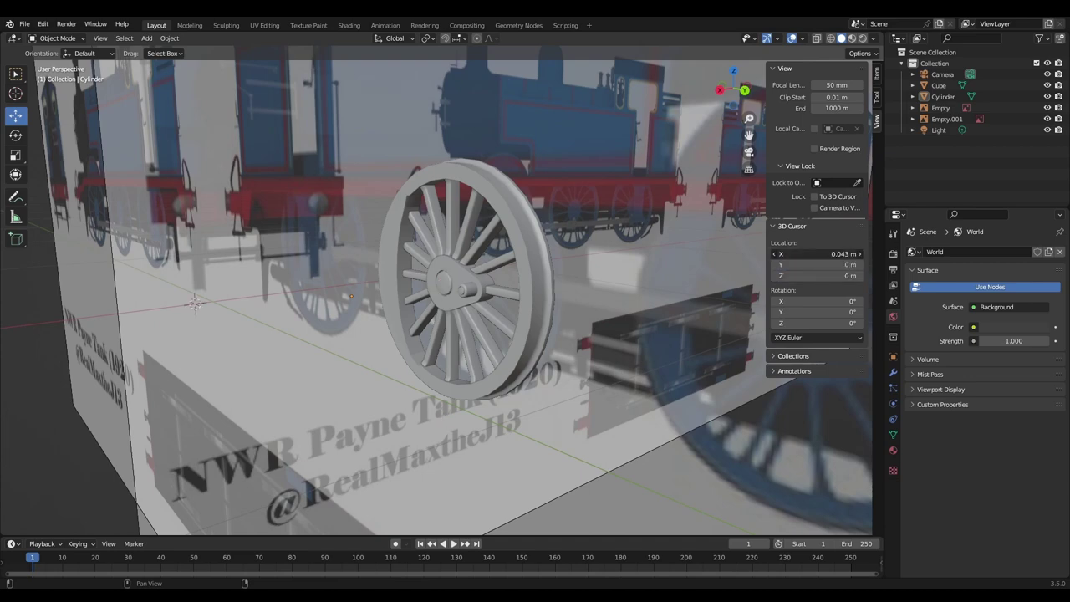
{"action": "middle_click_drag", "start_coordinate": [328, 340], "coordinate": [393, 314]}
{"action": "scroll", "coordinate": [451, 296], "scroll_direction": "up", "scroll_amount": 4}
{"action": "left_click", "coordinate": [467, 293]}
{"action": "middle_click_drag", "start_coordinate": [511, 262], "coordinate": [485, 290]}
{"action": "left_click", "coordinate": [470, 256], "text": "shift"}
{"action": "left_click", "coordinate": [507, 205], "text": "shift"}
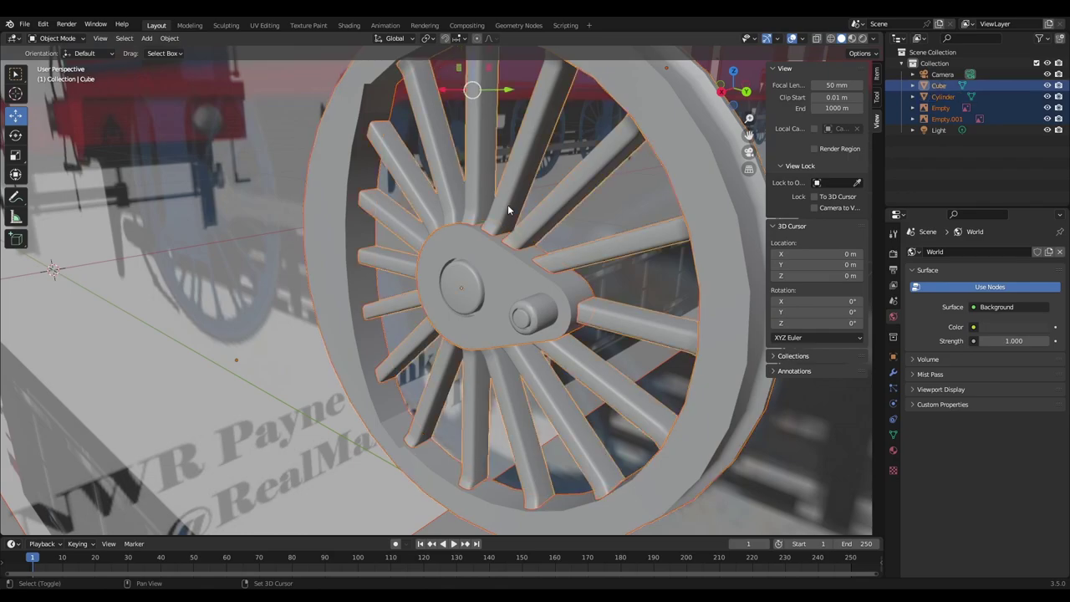
{"action": "key", "text": "ctrl+j"}
Step: Examine the joined wheel's mesh from a distance and up close around the hub
{"action": "scroll", "coordinate": [509, 209], "scroll_direction": "down", "scroll_amount": 6}
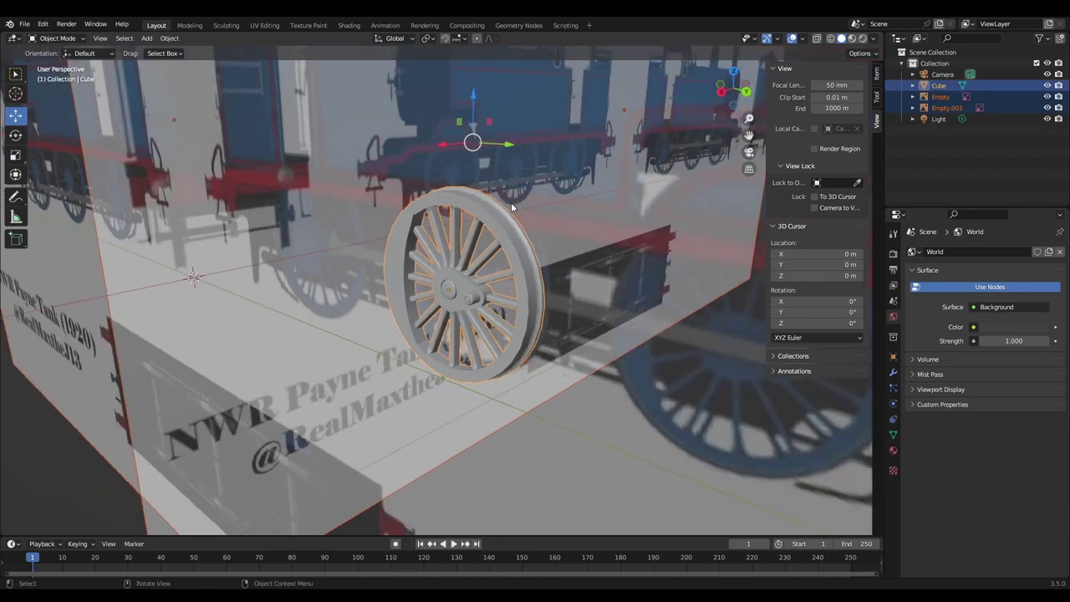
{"action": "scroll", "coordinate": [509, 210], "scroll_direction": "up", "scroll_amount": 4}
{"action": "middle_click_drag", "start_coordinate": [510, 209], "coordinate": [490, 234]}
{"action": "key", "text": "Tab"}
{"action": "scroll", "coordinate": [472, 201], "scroll_direction": "down", "scroll_amount": 3}
{"action": "key", "text": "Tab"}
{"action": "scroll", "coordinate": [491, 234], "scroll_direction": "up", "scroll_amount": 6}
{"action": "scroll", "coordinate": [490, 234], "scroll_direction": "up", "scroll_amount": 1}
Step: Form a smaller round recess in the centre of the axle end's face
{"action": "key", "text": "Tab"}
{"action": "left_click", "coordinate": [577, 268]}
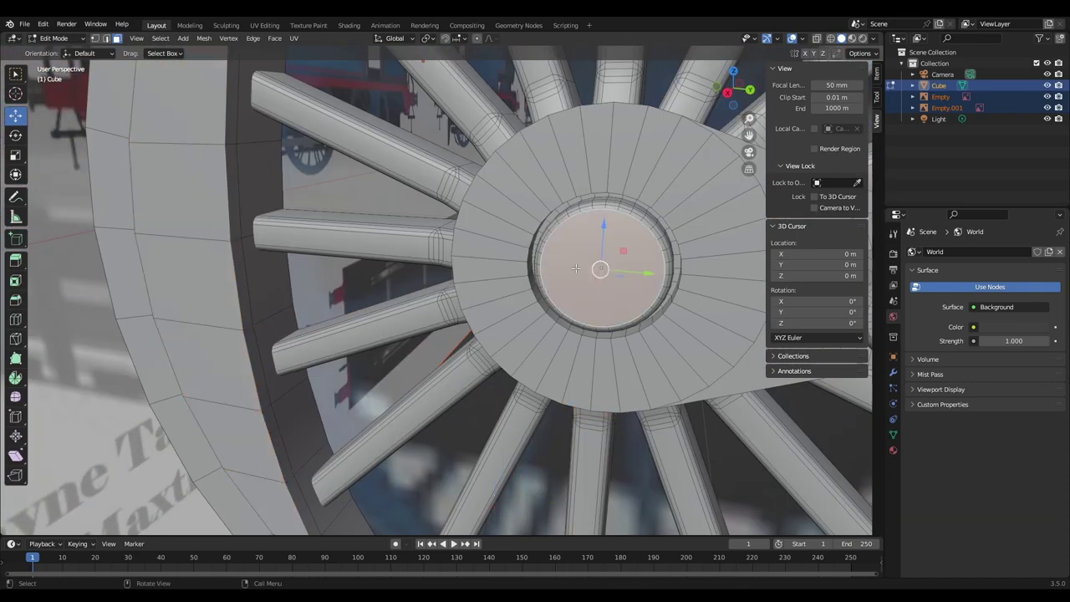
{"action": "left_click", "coordinate": [624, 356]}
{"action": "mouse_move", "coordinate": [624, 356]}
{"action": "middle_mouse_down"}
{"action": "mouse_move", "coordinate": [556, 370]}
{"action": "mouse_move", "coordinate": [671, 323]}
{"action": "mouse_move", "coordinate": [682, 344]}
{"action": "mouse_move", "coordinate": [567, 364]}
{"action": "mouse_move", "coordinate": [629, 340]}
{"action": "middle_mouse_up"}
{"action": "left_click", "coordinate": [573, 373]}
{"action": "key", "text": "Tab"}
{"action": "scroll", "coordinate": [671, 324], "scroll_direction": "down", "scroll_amount": 9}
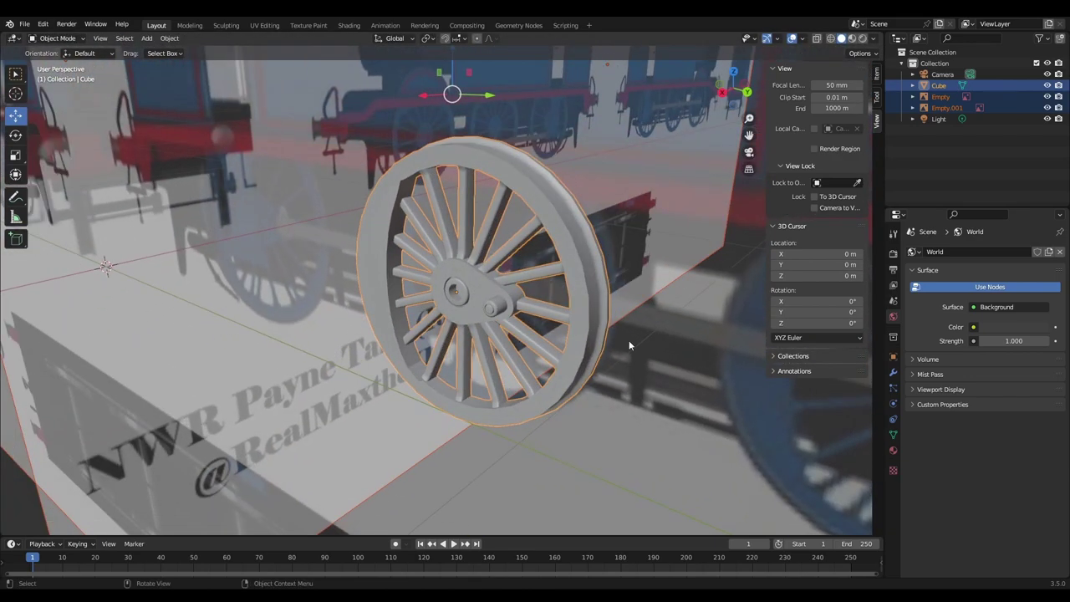
Step: Assign the existing material named Material to the joined wheel
{"action": "scroll", "coordinate": [630, 341], "scroll_direction": "up", "scroll_amount": 4}
{"action": "left_click", "coordinate": [892, 373]}
{"action": "left_click", "coordinate": [894, 451]}
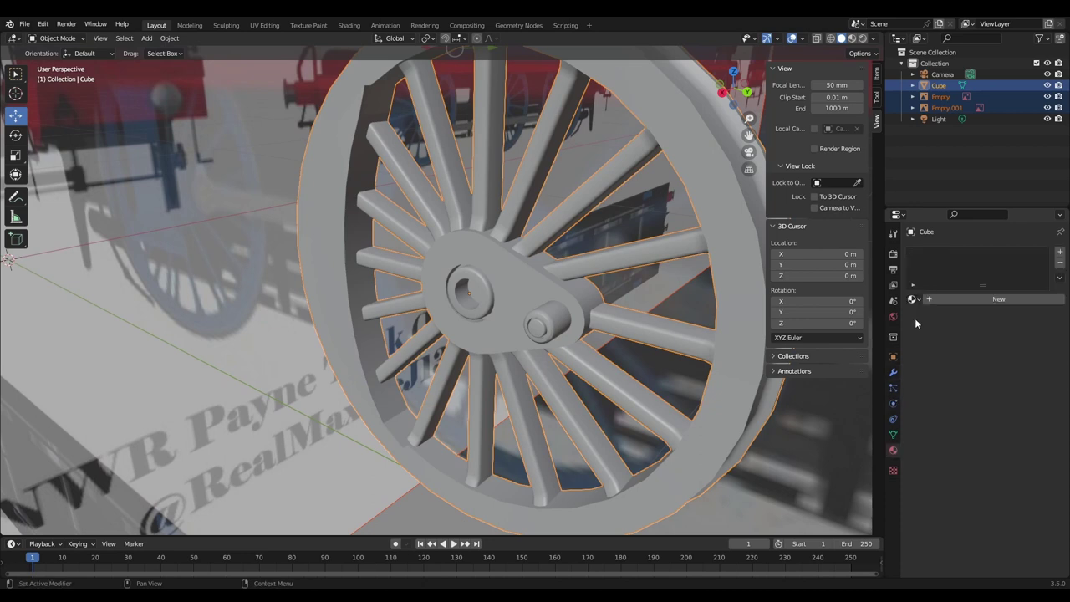
{"action": "left_click", "coordinate": [914, 299]}
{"action": "left_click", "coordinate": [930, 316]}
{"action": "left_click", "coordinate": [1008, 516]}
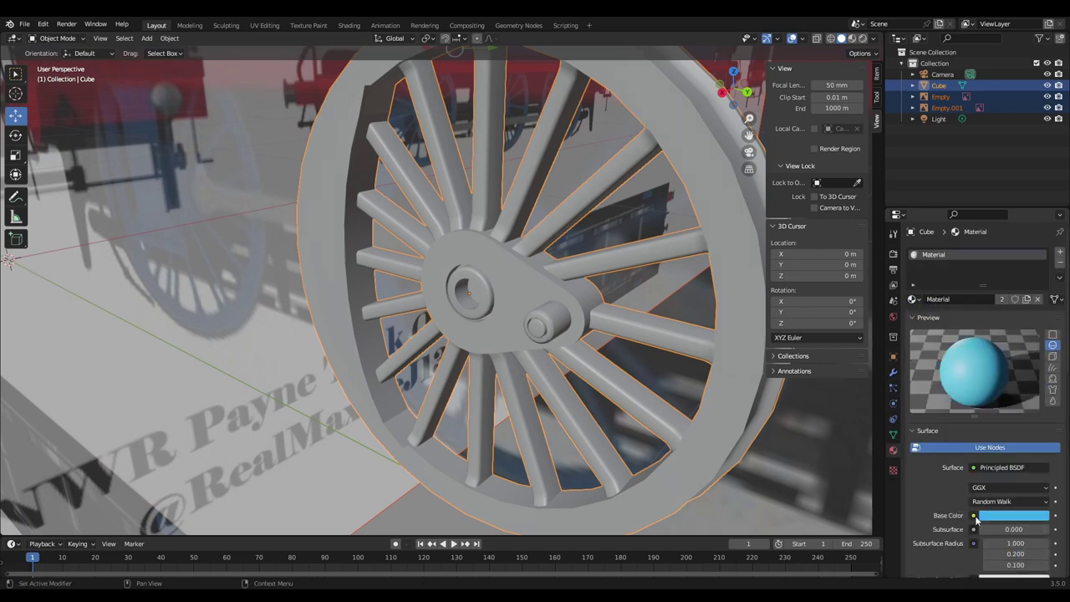
Step: Show the wheel in Material Preview shading and set its material's base colour to a deeper blue
{"action": "scroll", "coordinate": [750, 225], "scroll_direction": "down", "scroll_amount": 6}
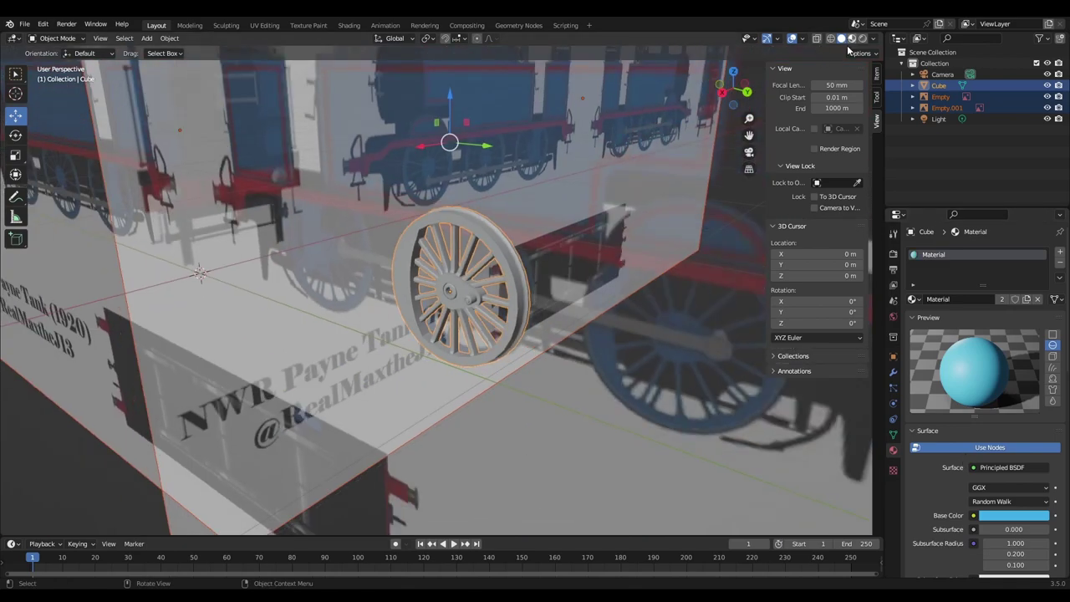
{"action": "scroll", "coordinate": [991, 443], "scroll_direction": "down", "scroll_amount": 2}
{"action": "middle_click_drag", "start_coordinate": [461, 249], "coordinate": [540, 244]}
{"action": "left_click", "coordinate": [660, 261]}
{"action": "scroll", "coordinate": [542, 272], "scroll_direction": "up", "scroll_amount": 2}
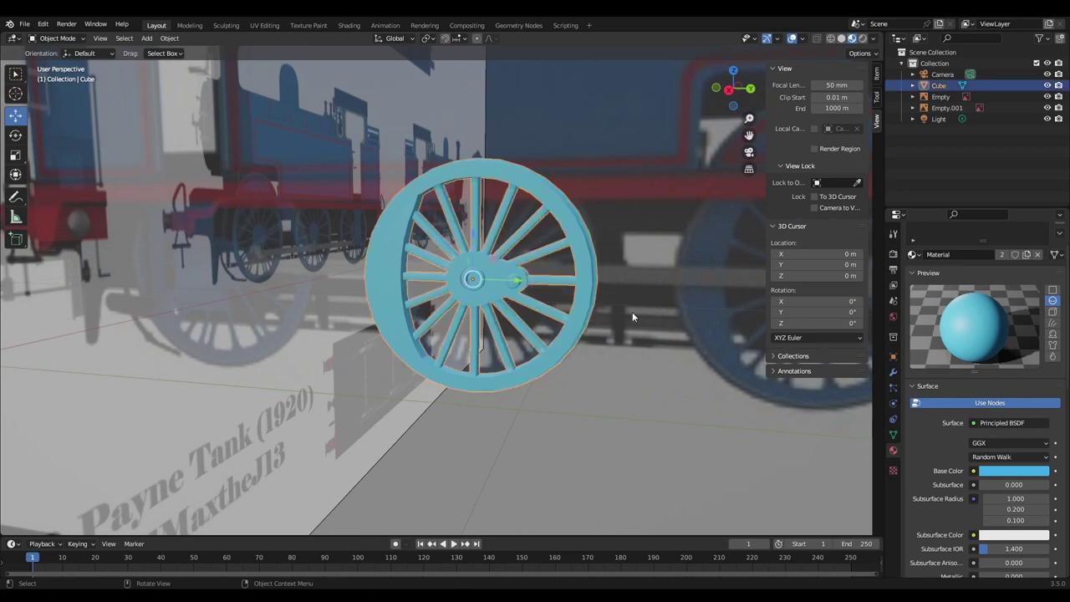
{"action": "left_click", "coordinate": [989, 474]}
{"action": "left_click_drag", "start_coordinate": [1002, 330], "coordinate": [1039, 338]}
Step: Compare the blue wheel with the blueprint engine's wheels and examine it up close
{"action": "key", "text": "Tab"}
{"action": "scroll", "coordinate": [736, 292], "scroll_direction": "down", "scroll_amount": 5}
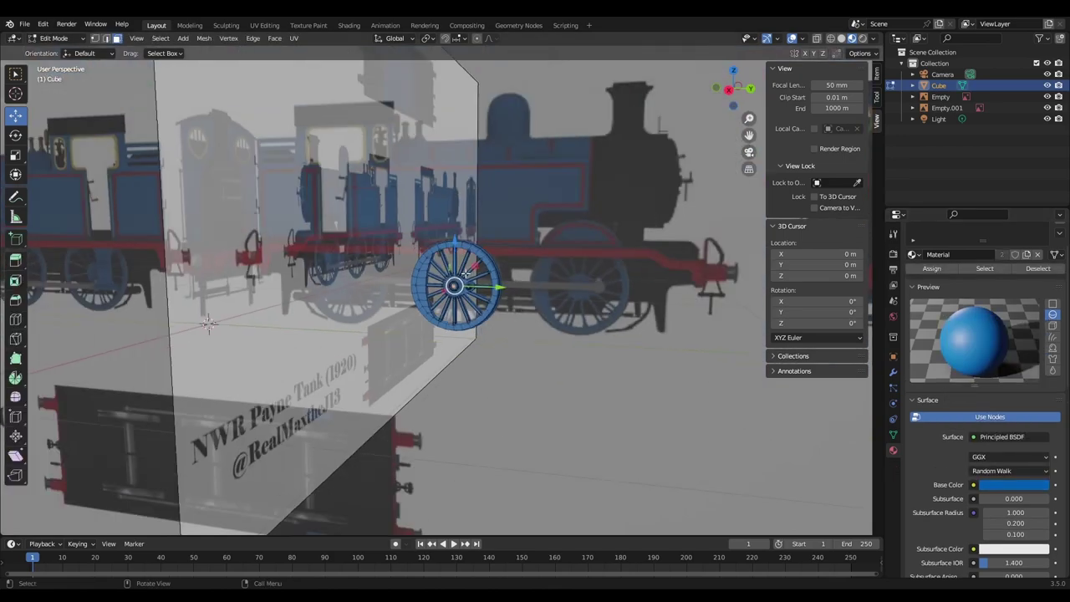
{"action": "key", "text": "Tab"}
{"action": "middle_click_drag", "start_coordinate": [490, 276], "coordinate": [563, 278]}
{"action": "scroll", "coordinate": [540, 295], "scroll_direction": "up", "scroll_amount": 8}
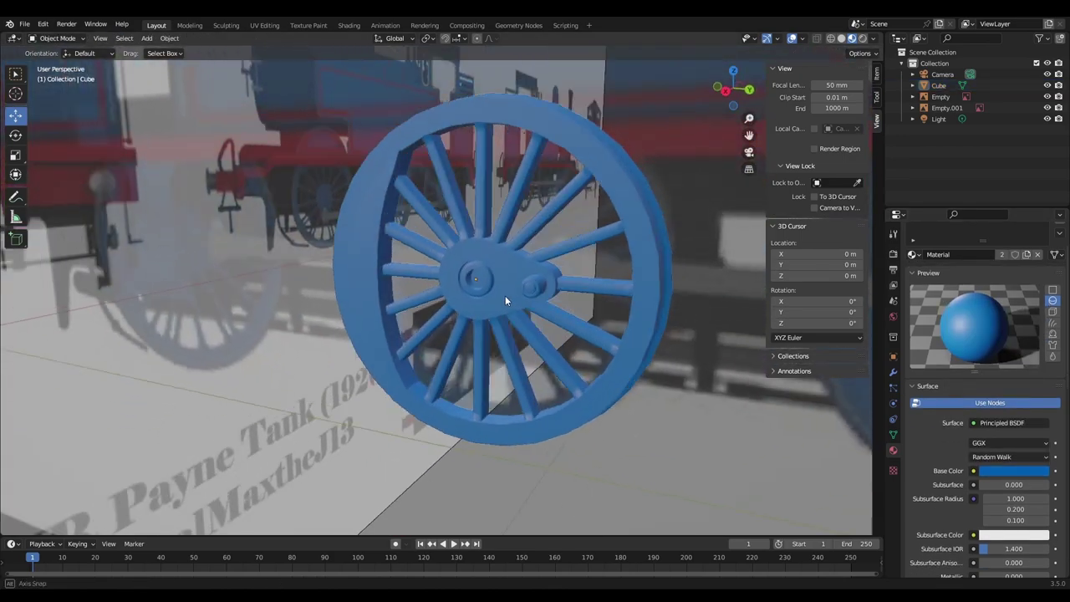